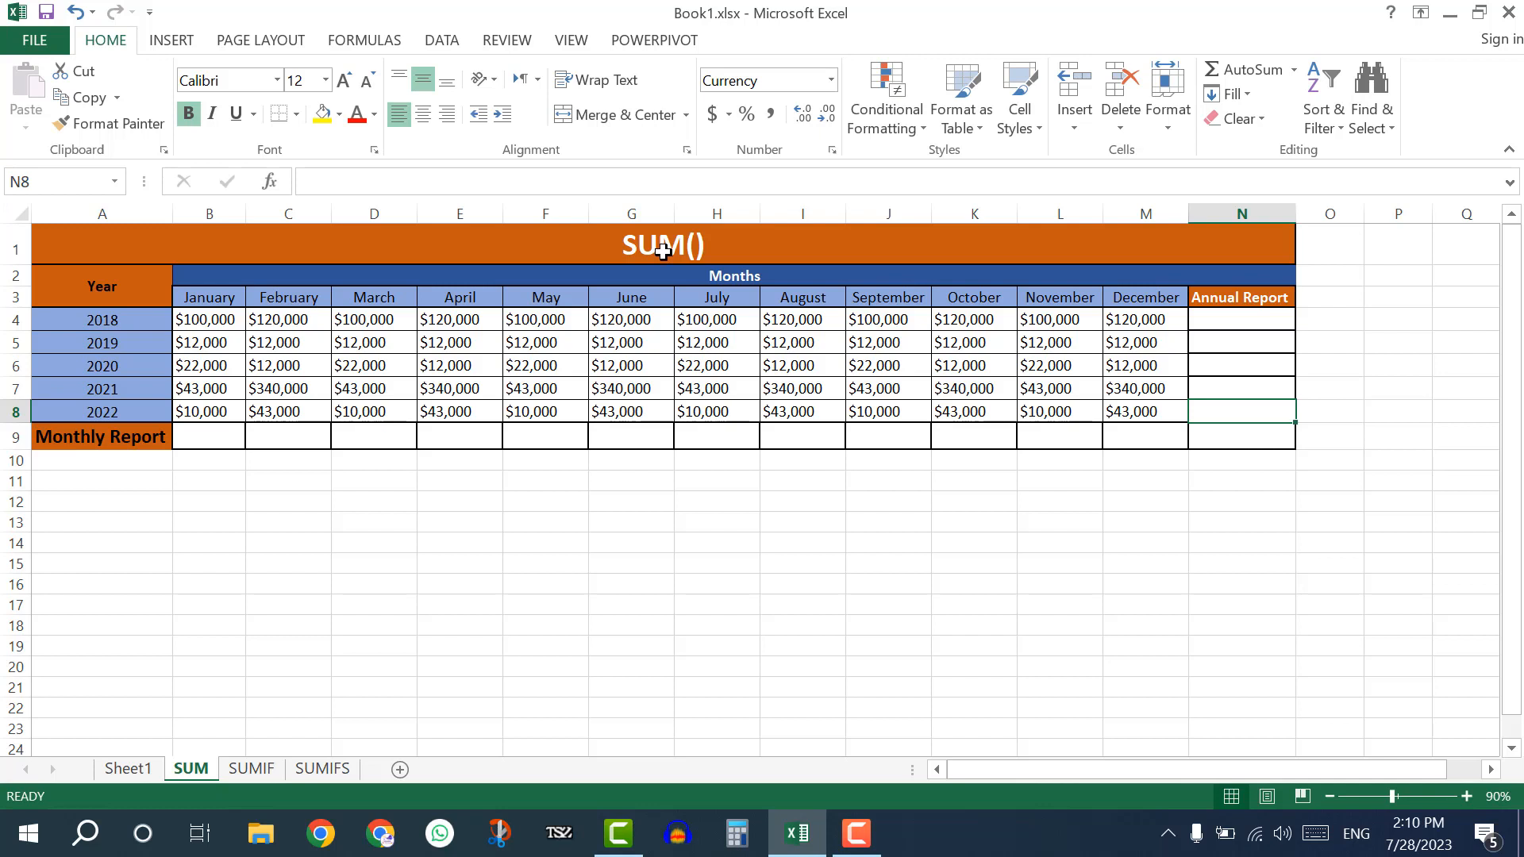
Examine the table's 2018 monthly amounts, year labels, month headings and the empty 2018 cell under Annual Report.
{"action": "left_click_drag", "start_coordinate": [213, 319], "coordinate": [1127, 310]}
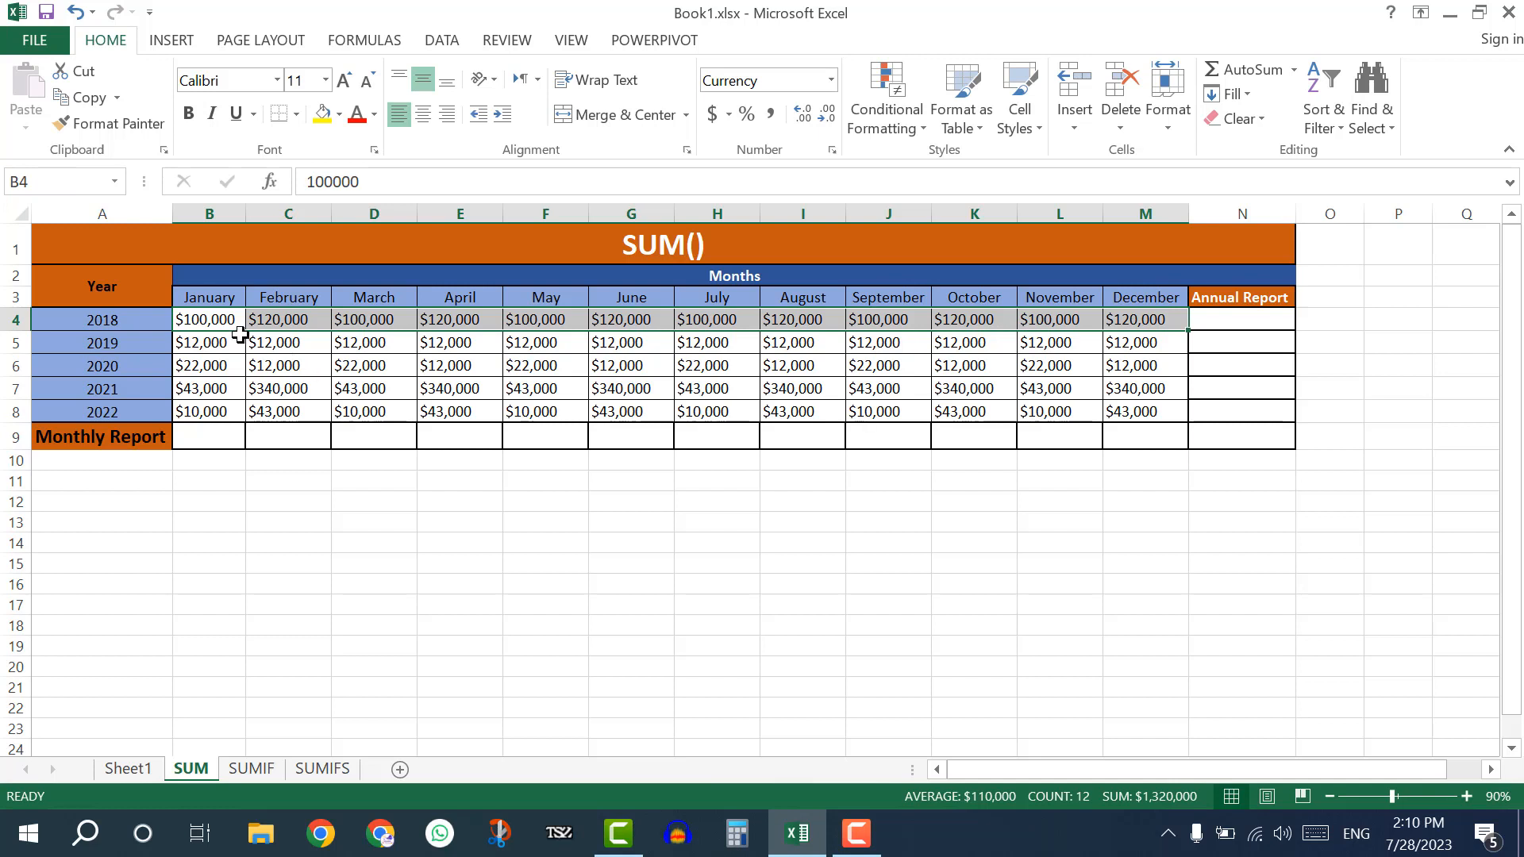
{"action": "left_click_drag", "start_coordinate": [224, 321], "coordinate": [1143, 319]}
{"action": "left_click", "coordinate": [131, 321]}
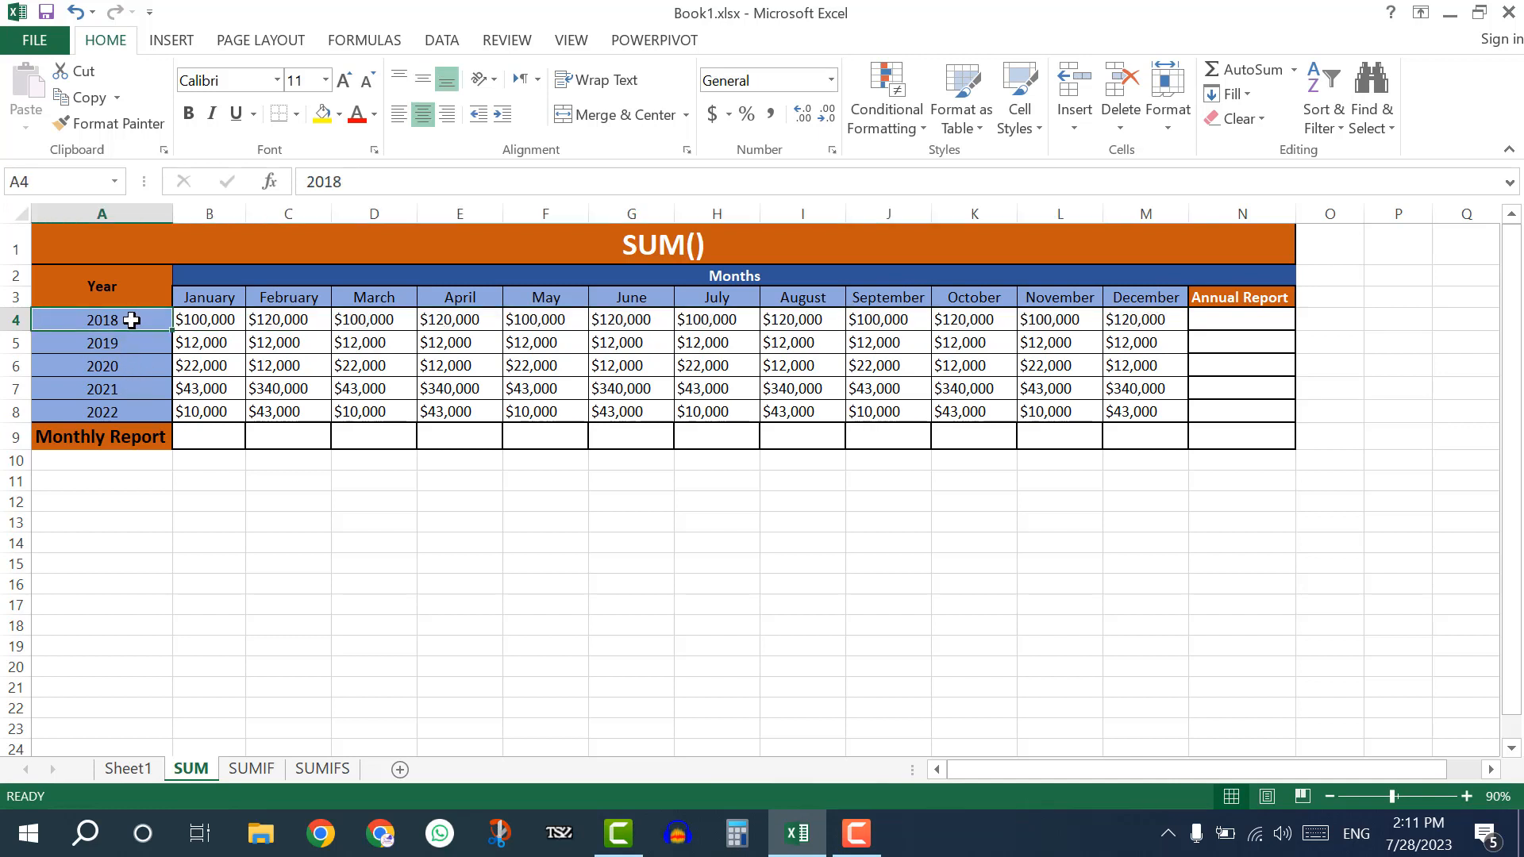
{"action": "left_click_drag", "start_coordinate": [131, 321], "coordinate": [131, 413]}
{"action": "left_click_drag", "start_coordinate": [201, 303], "coordinate": [1134, 318]}
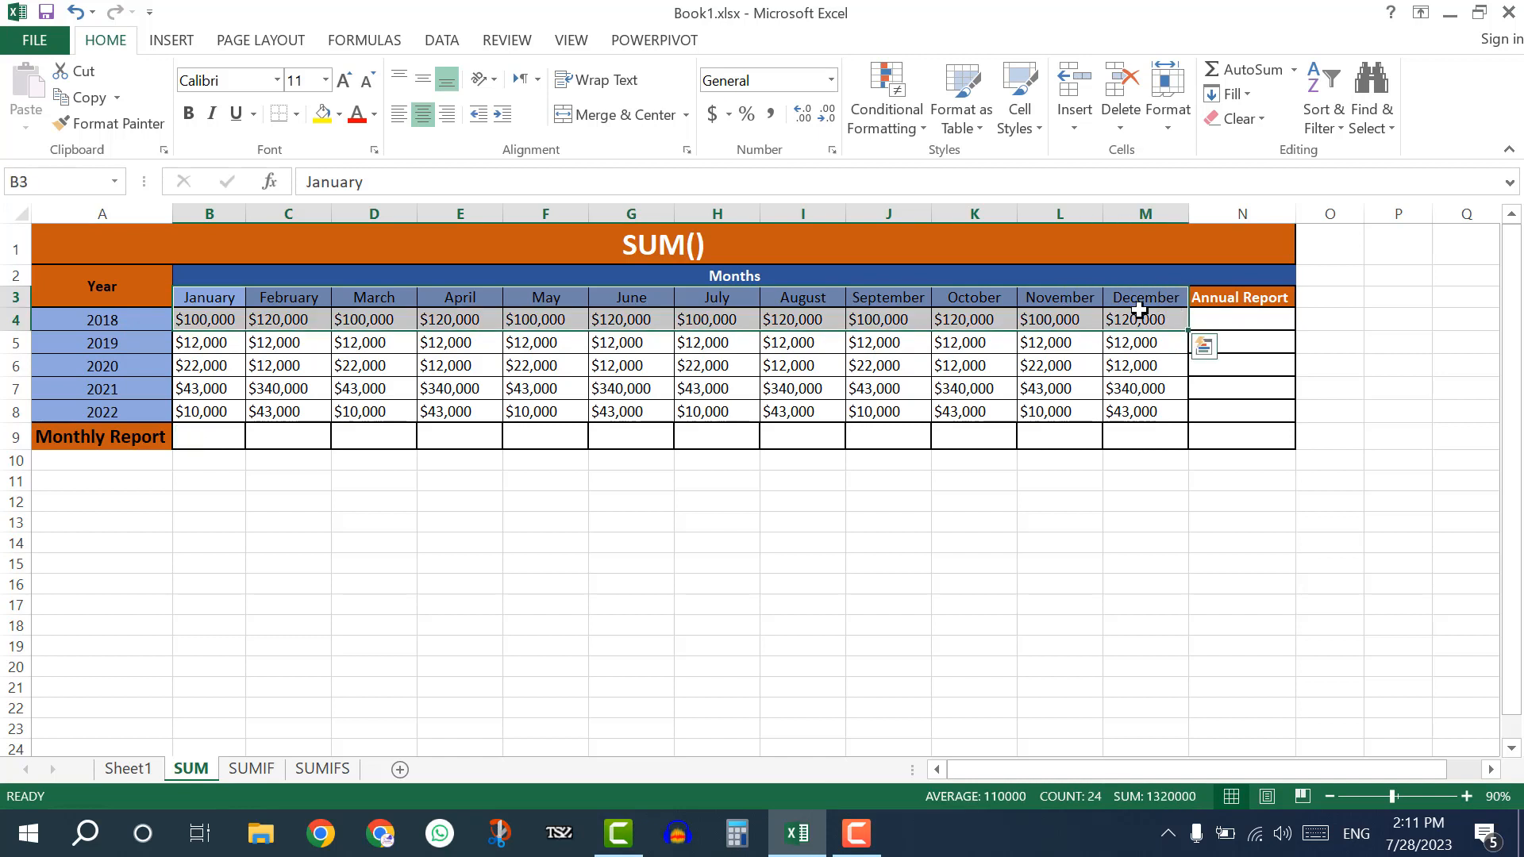
{"action": "left_click", "coordinate": [103, 321]}
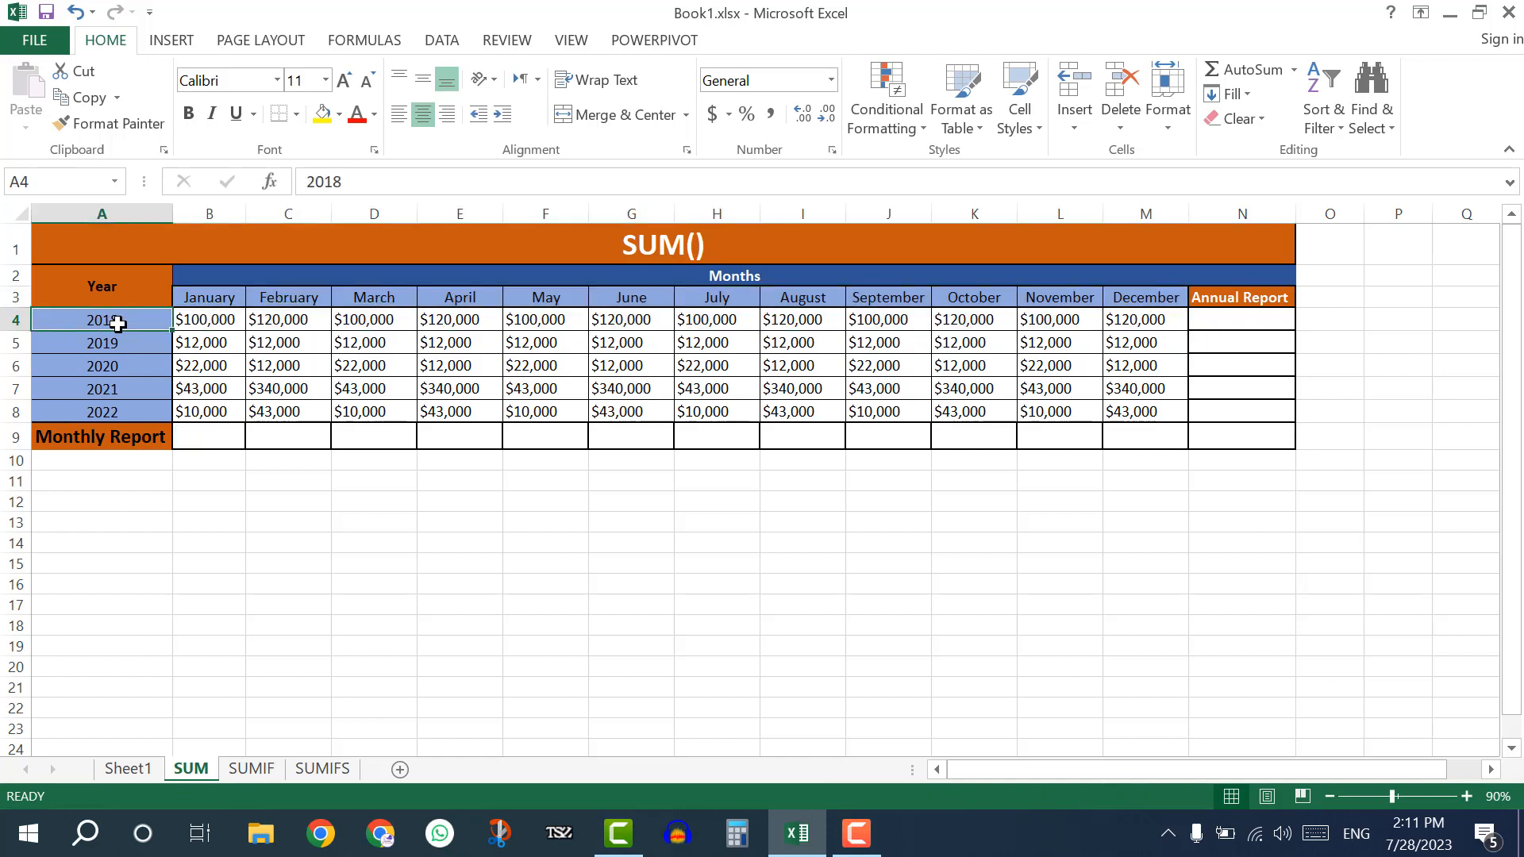
{"action": "left_click", "coordinate": [212, 318]}
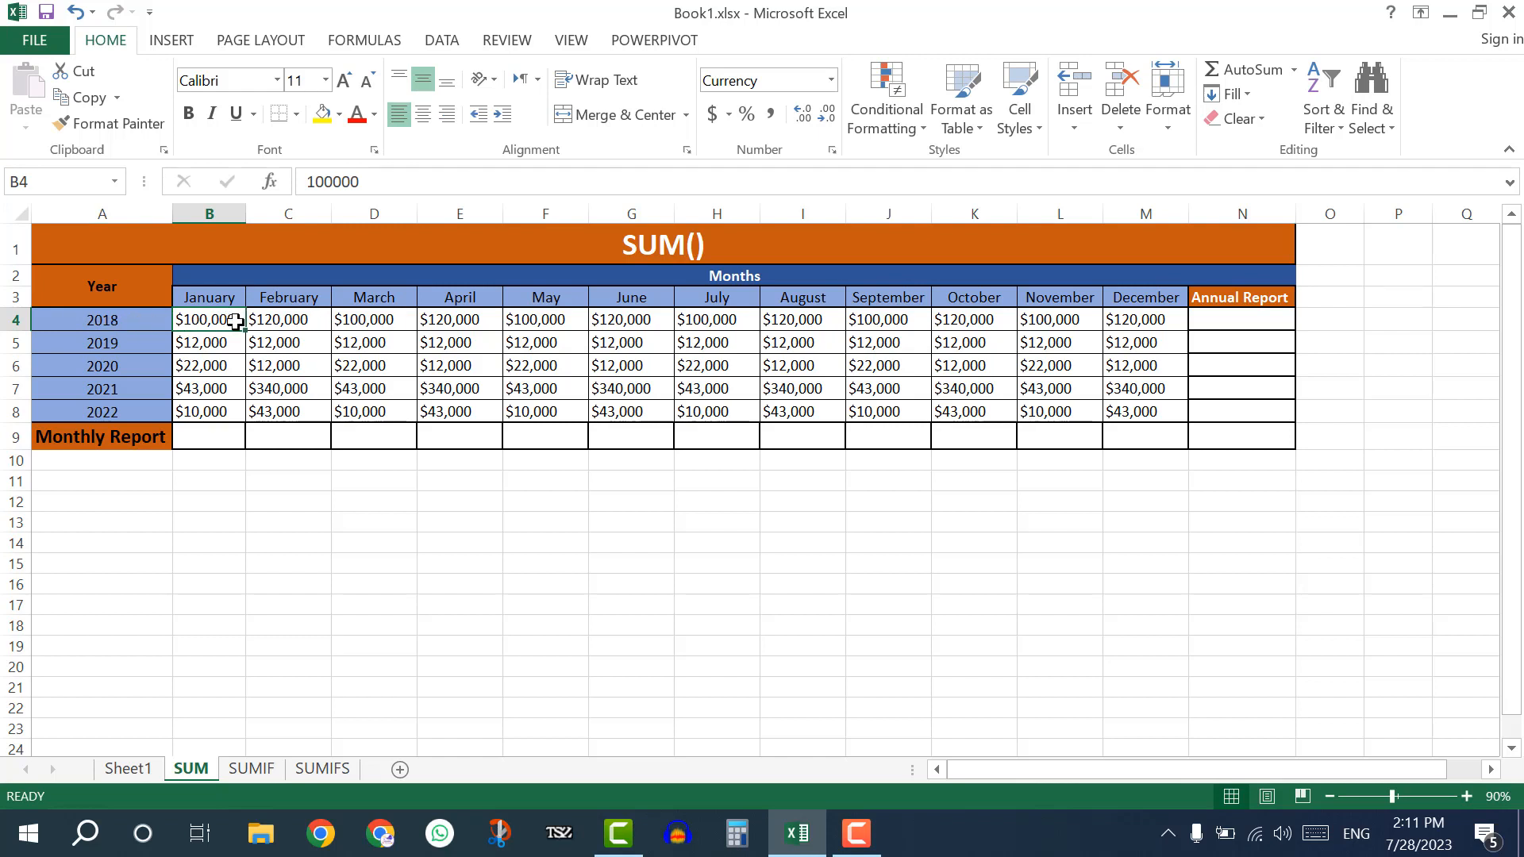
{"action": "left_click", "coordinate": [283, 322]}
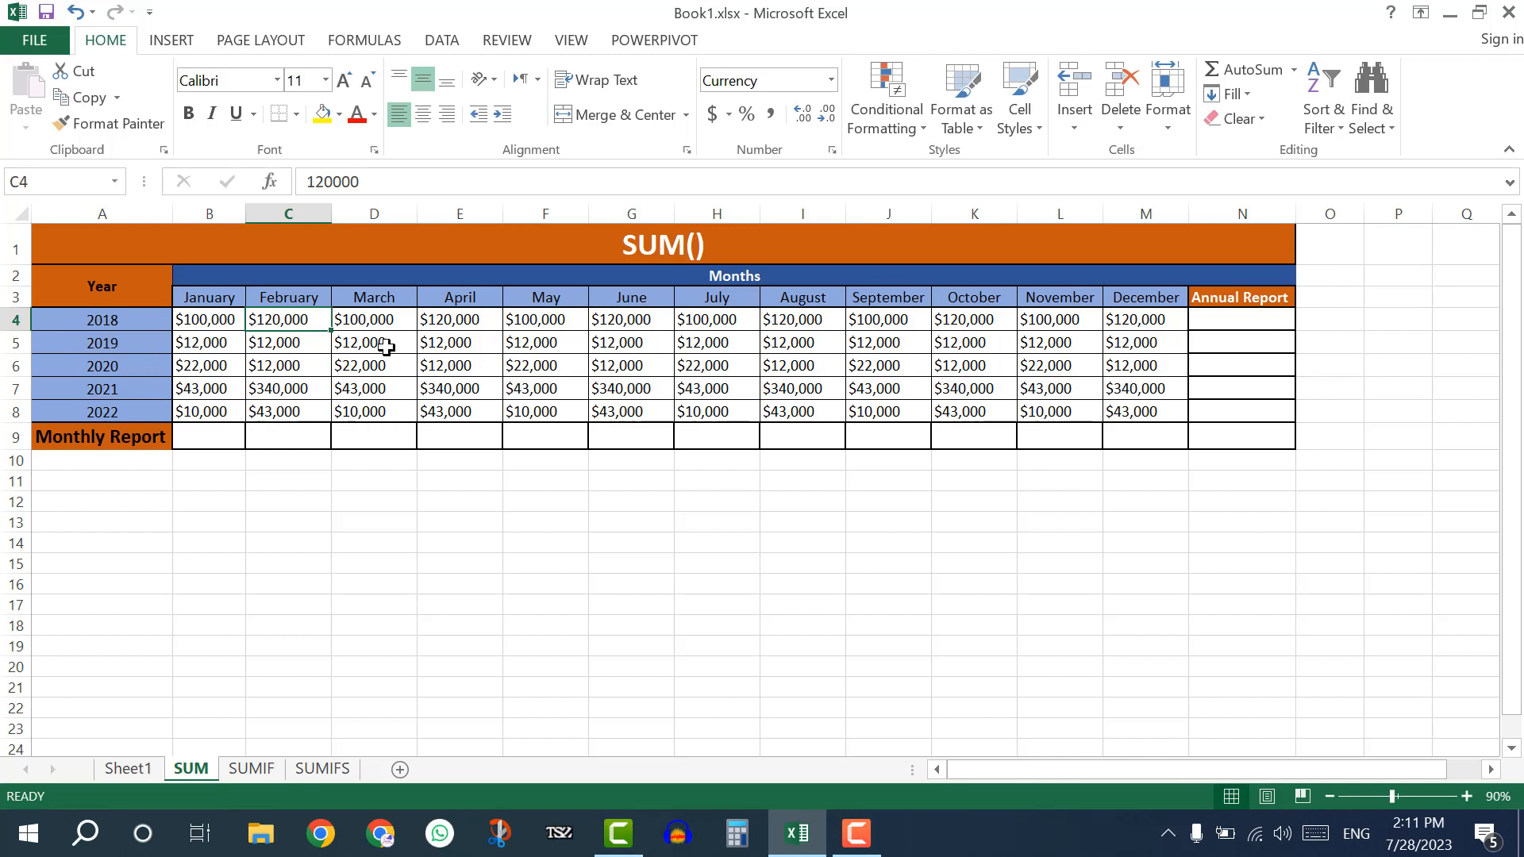
{"action": "left_click", "coordinate": [1232, 320]}
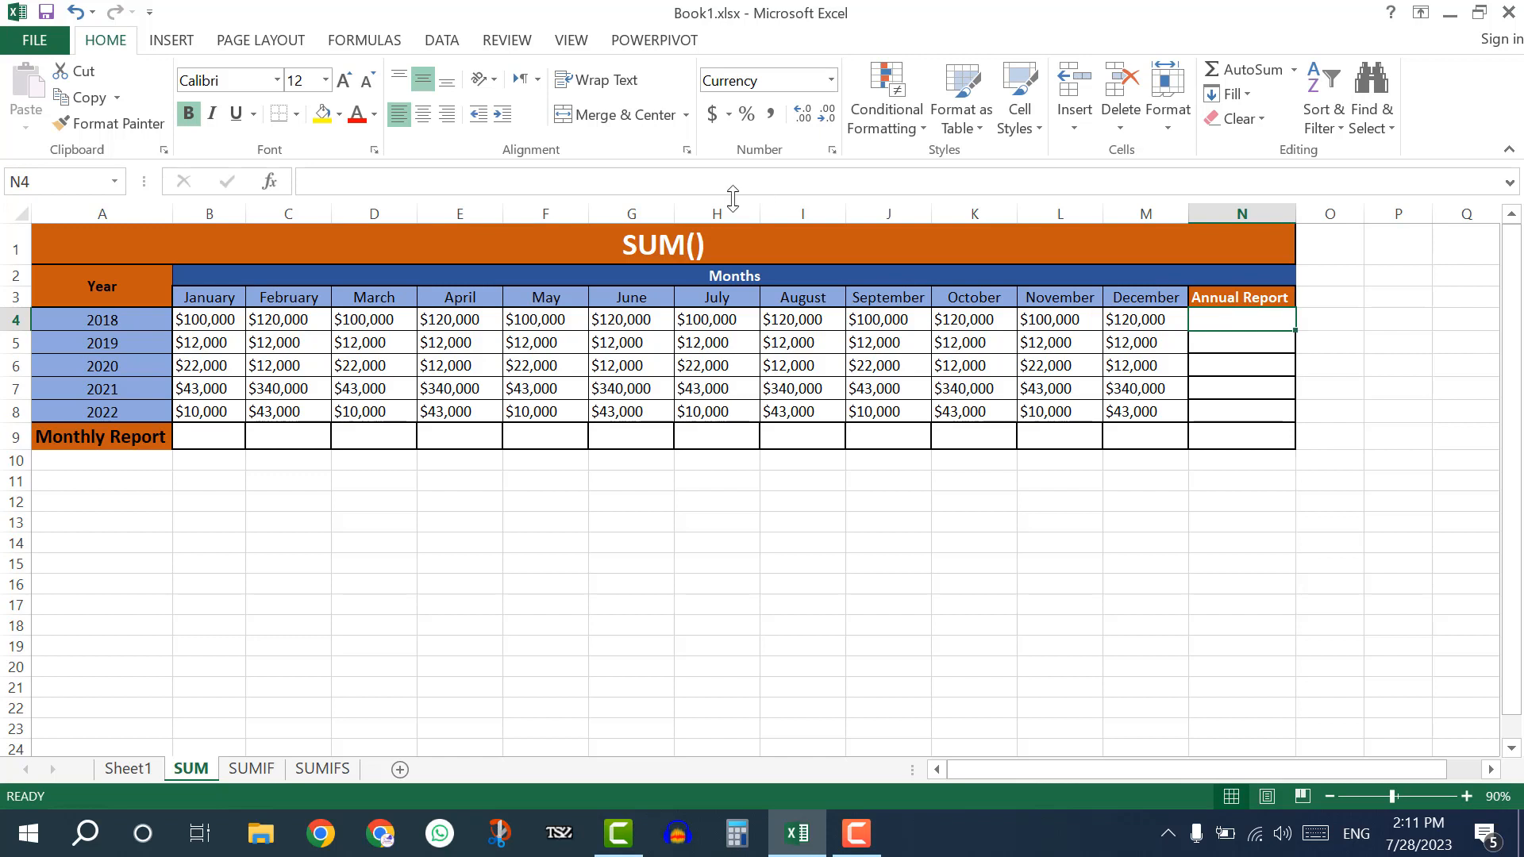
{"action": "left_click_drag", "start_coordinate": [216, 319], "coordinate": [1160, 318]}
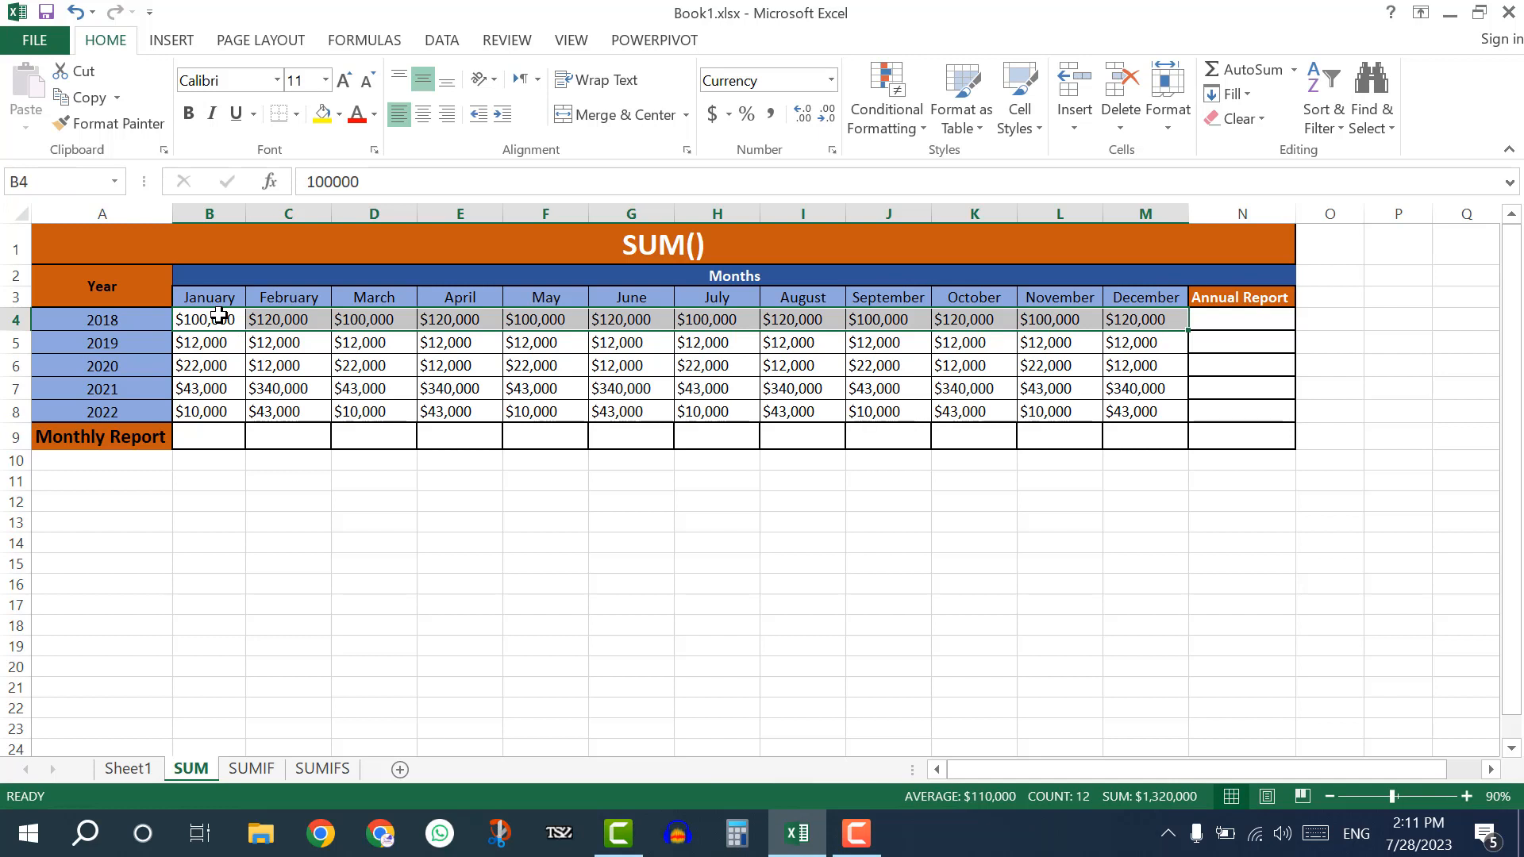
Total the 2018 amounts from January to December in N4 with the formula =SUM(B4:M4).
{"action": "left_click", "coordinate": [1229, 321]}
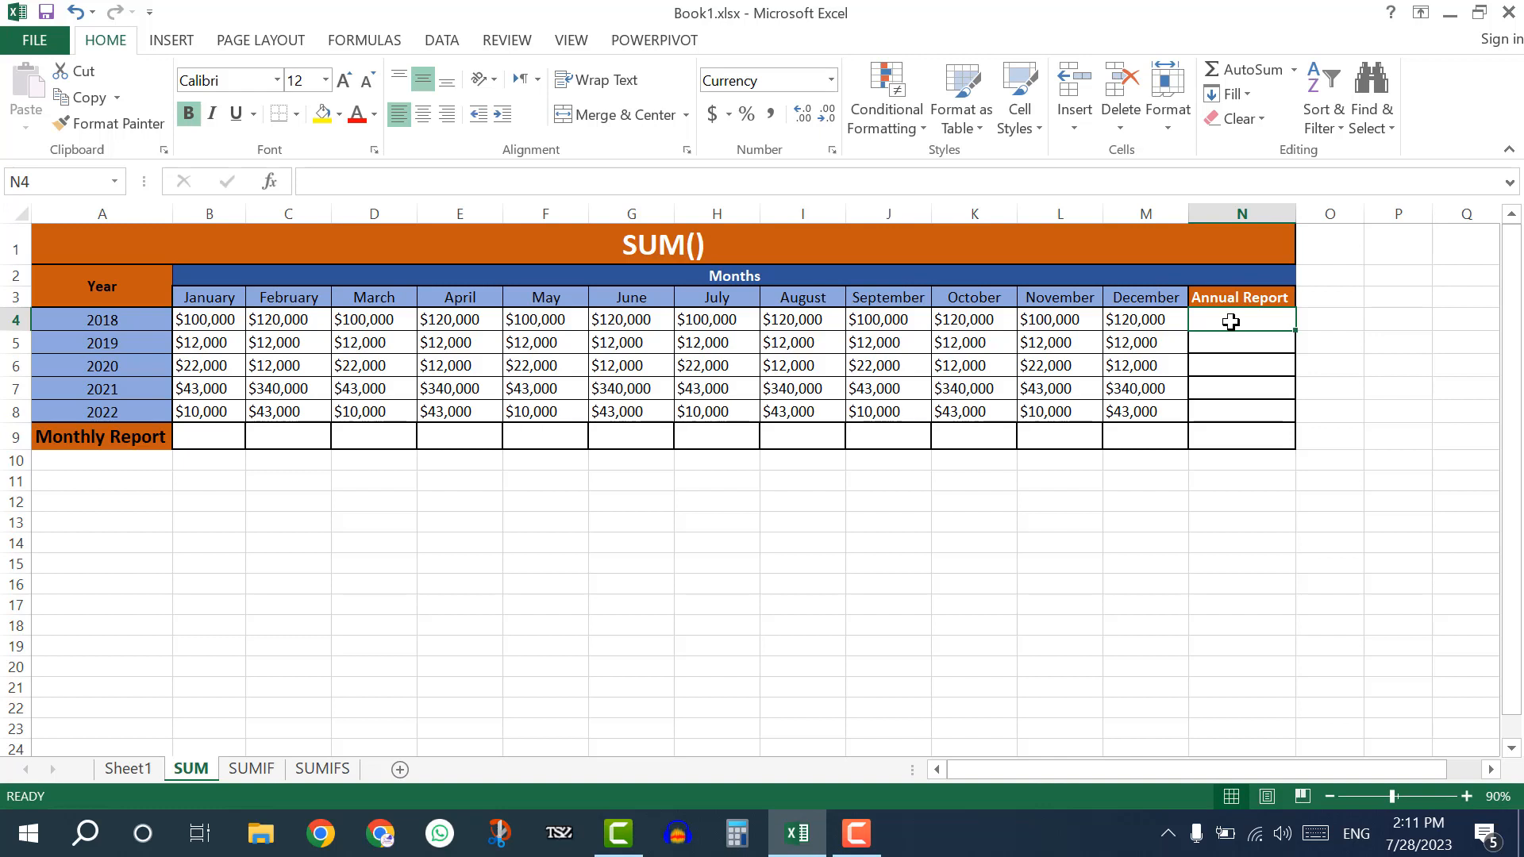
{"action": "type", "text": "=SUM"}
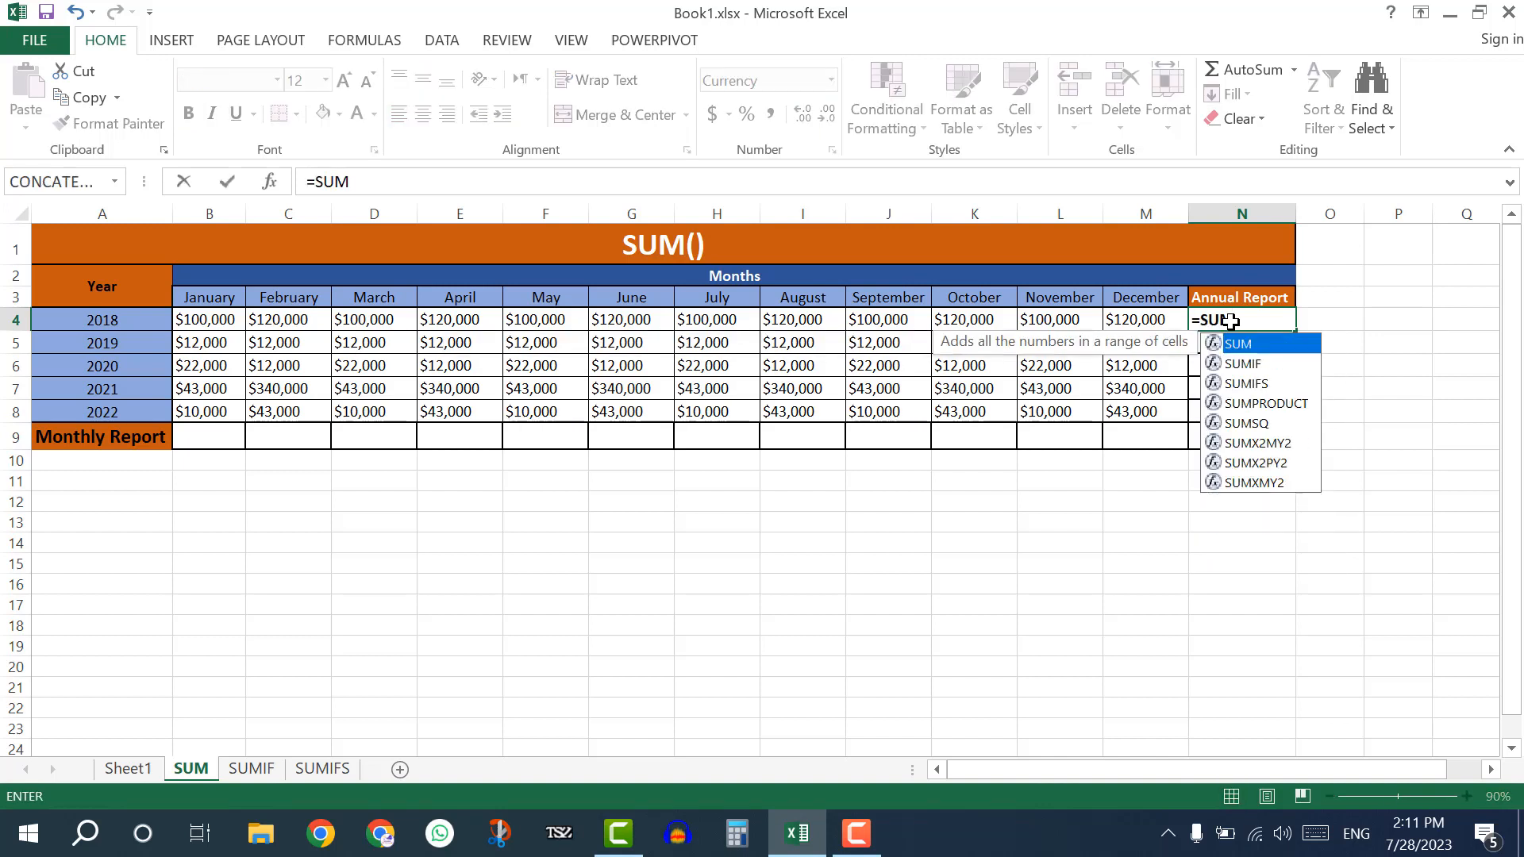
{"action": "type", "text": "("}
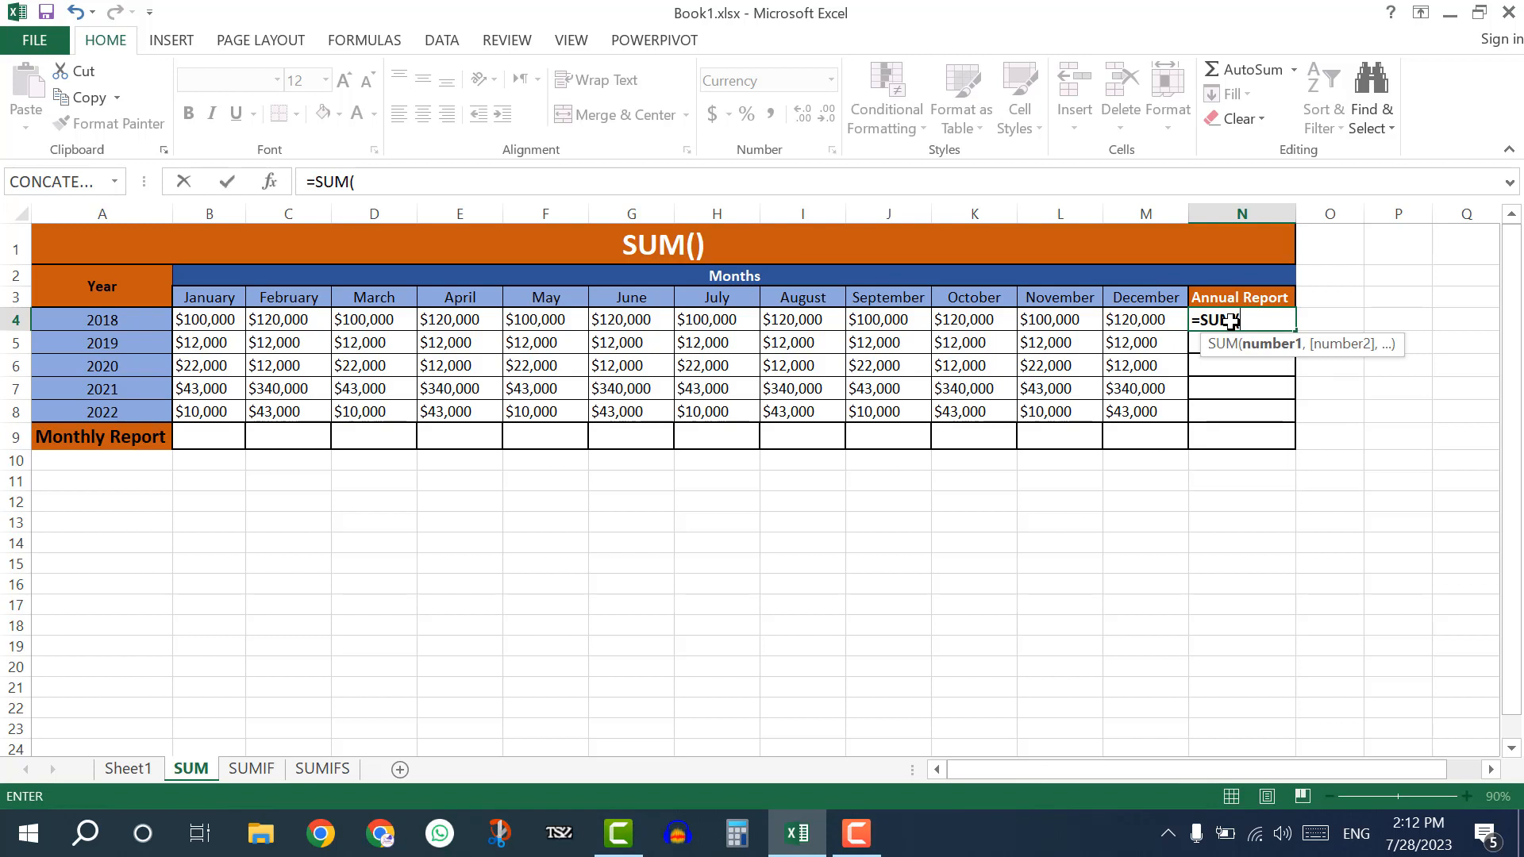
{"action": "left_click", "coordinate": [219, 318]}
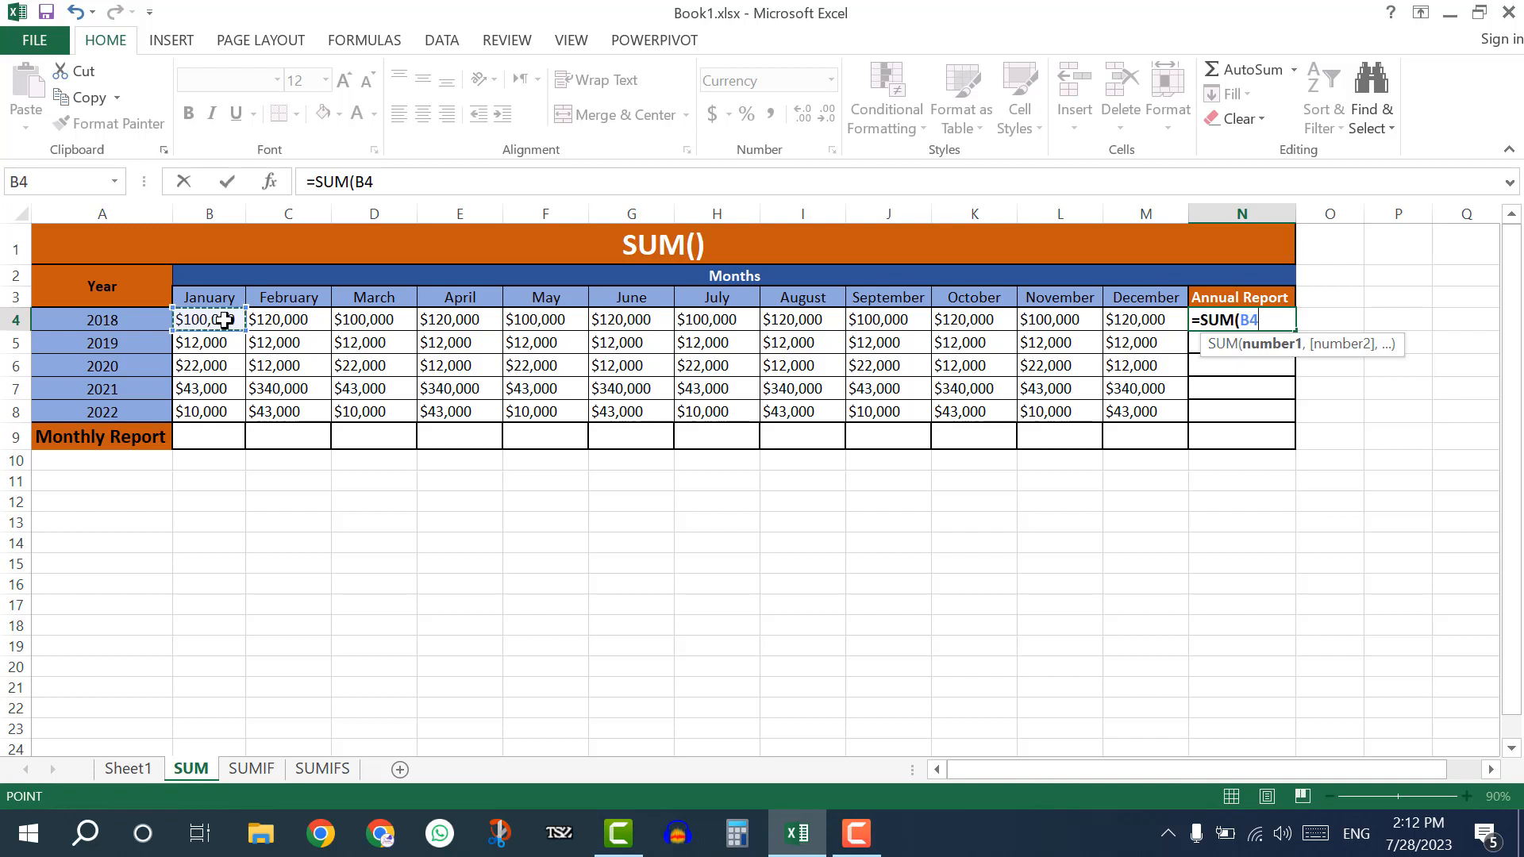
{"action": "key", "text": "F8"}
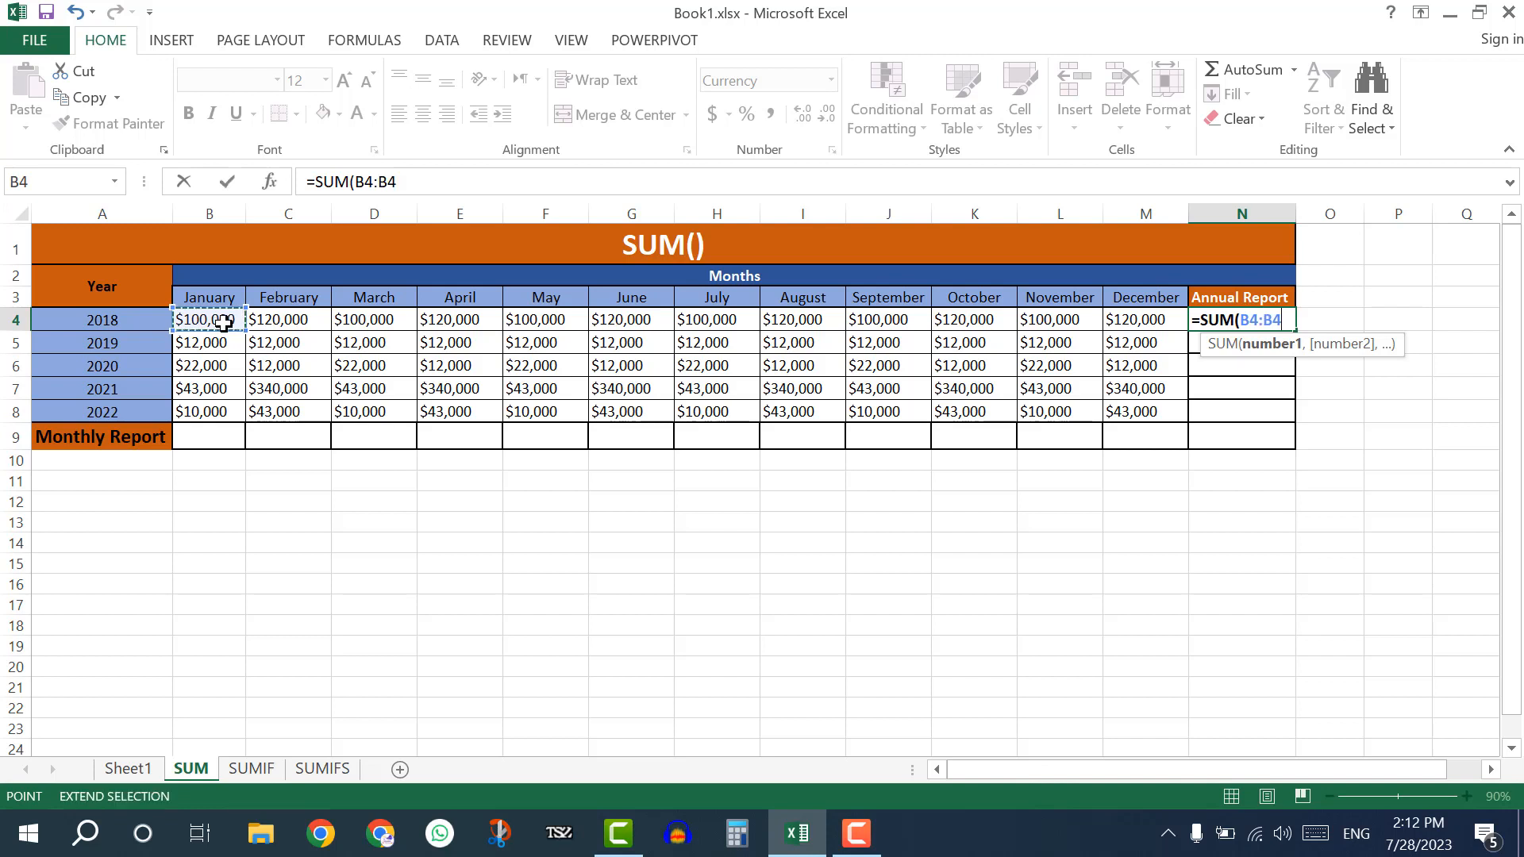
{"action": "left_click", "coordinate": [1135, 318]}
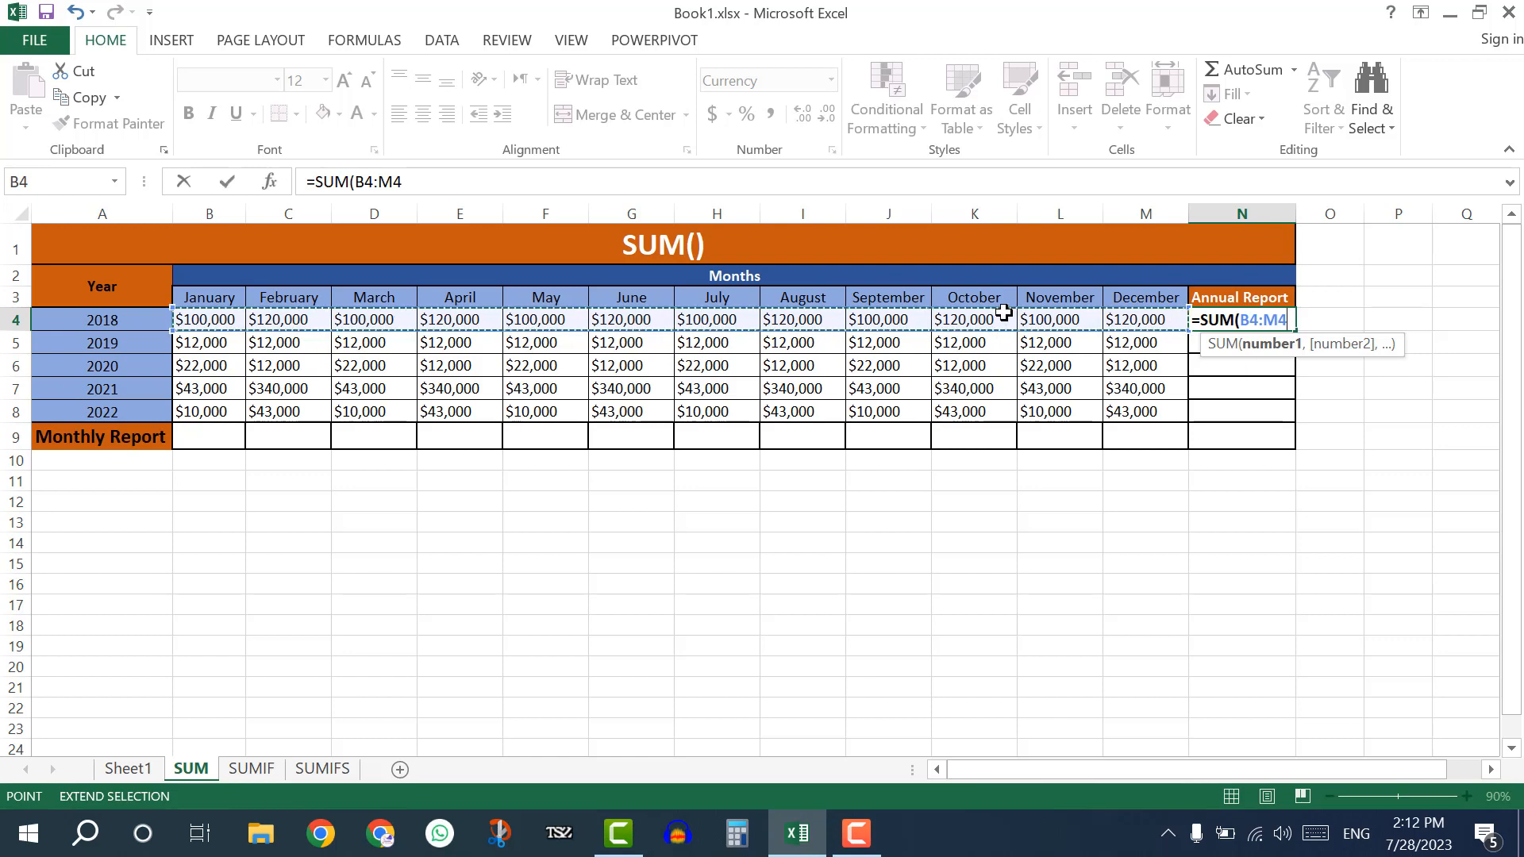
{"action": "type", "text": ")"}
{"action": "key", "text": "Return"}
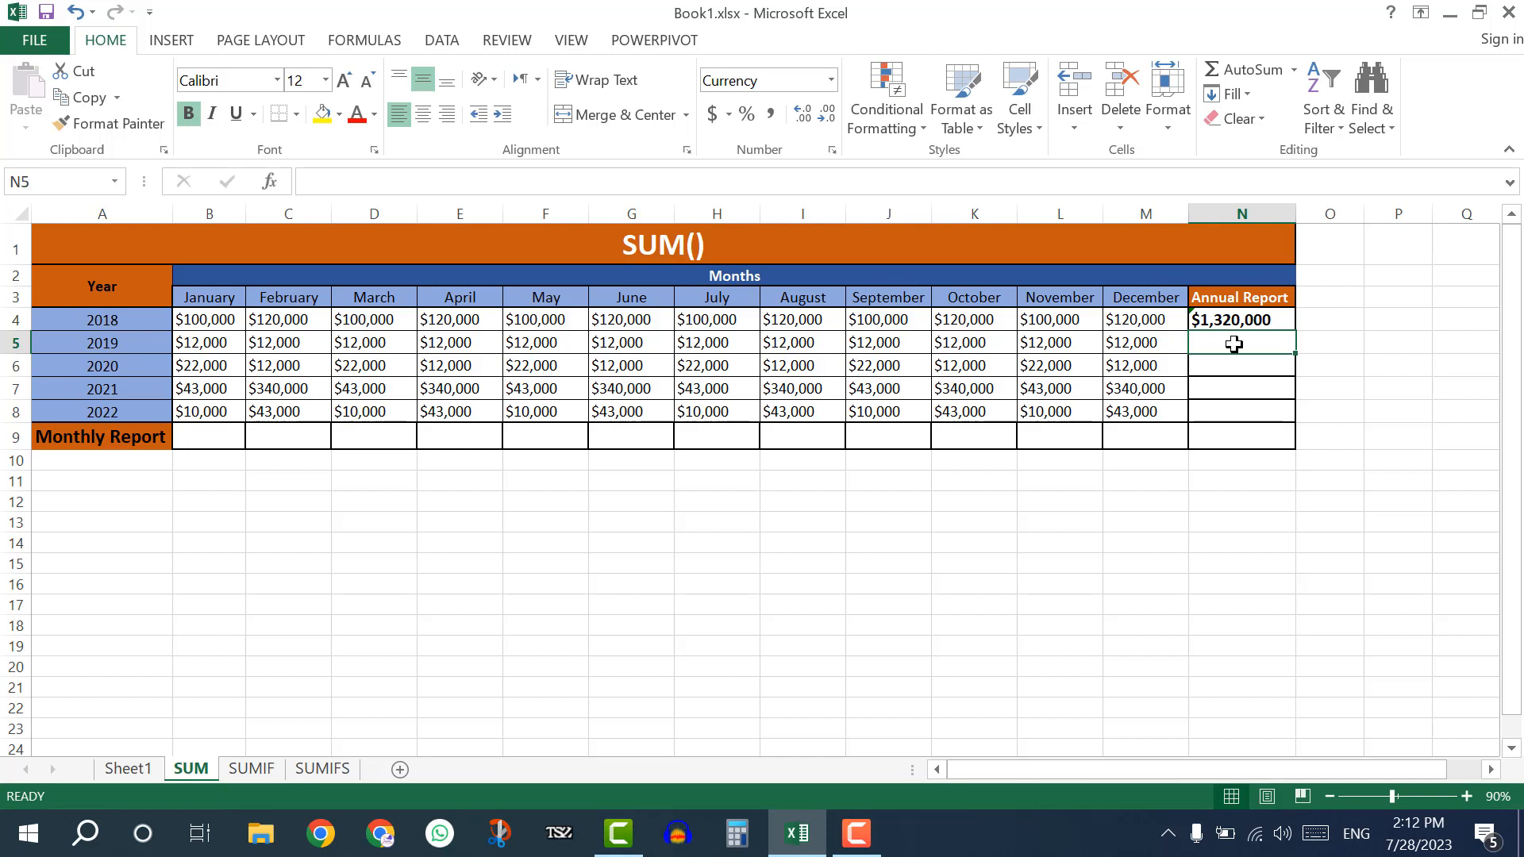
Total the 2019 amounts in the Annual Report cell N5 with the formula =SUM(B5:M5).
{"action": "type", "text": "=SU"}
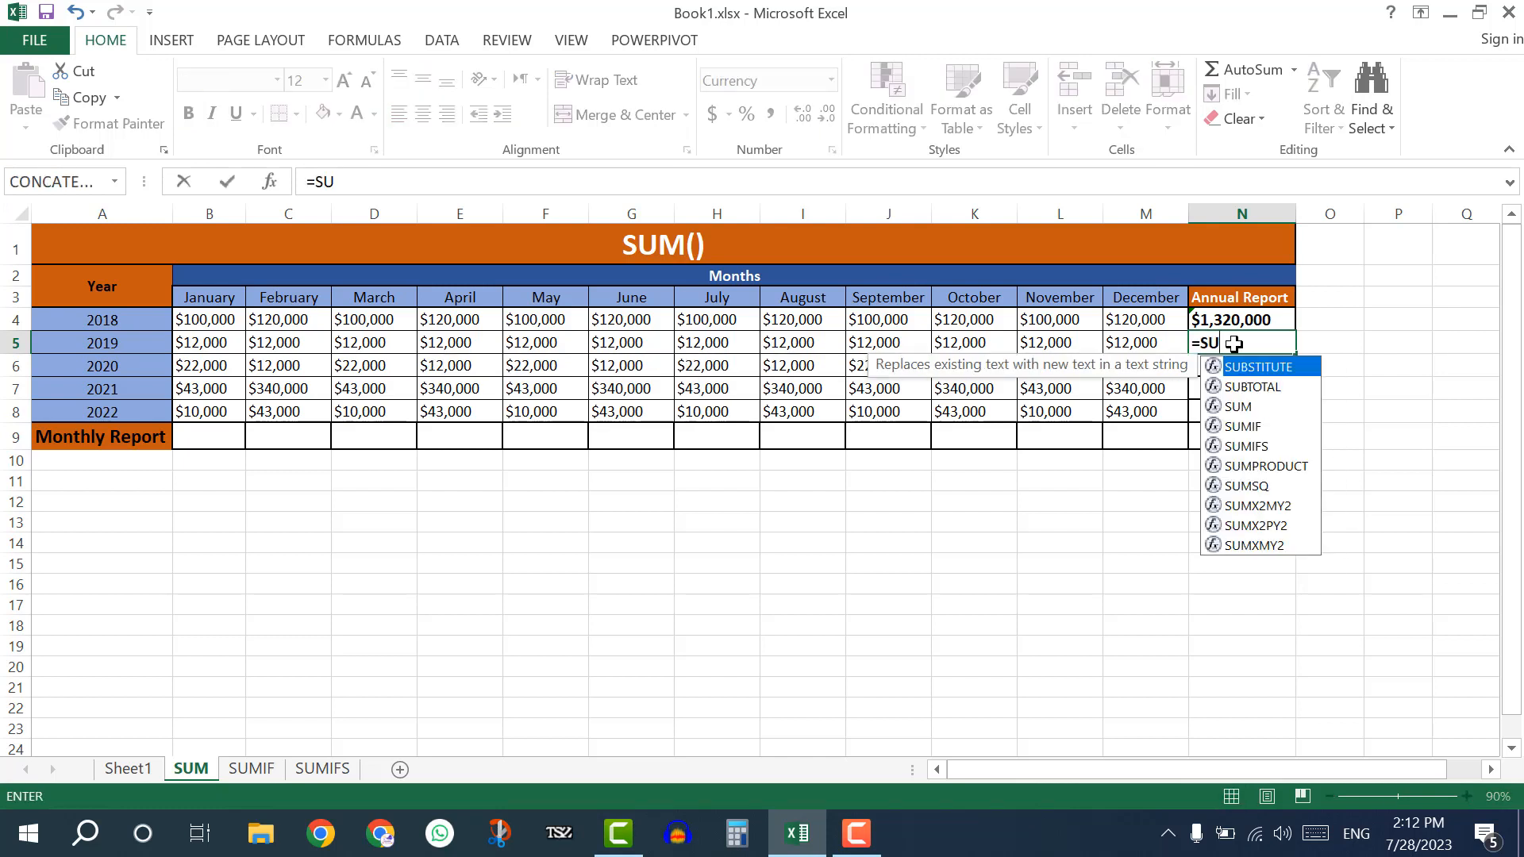
{"action": "type", "text": "M("}
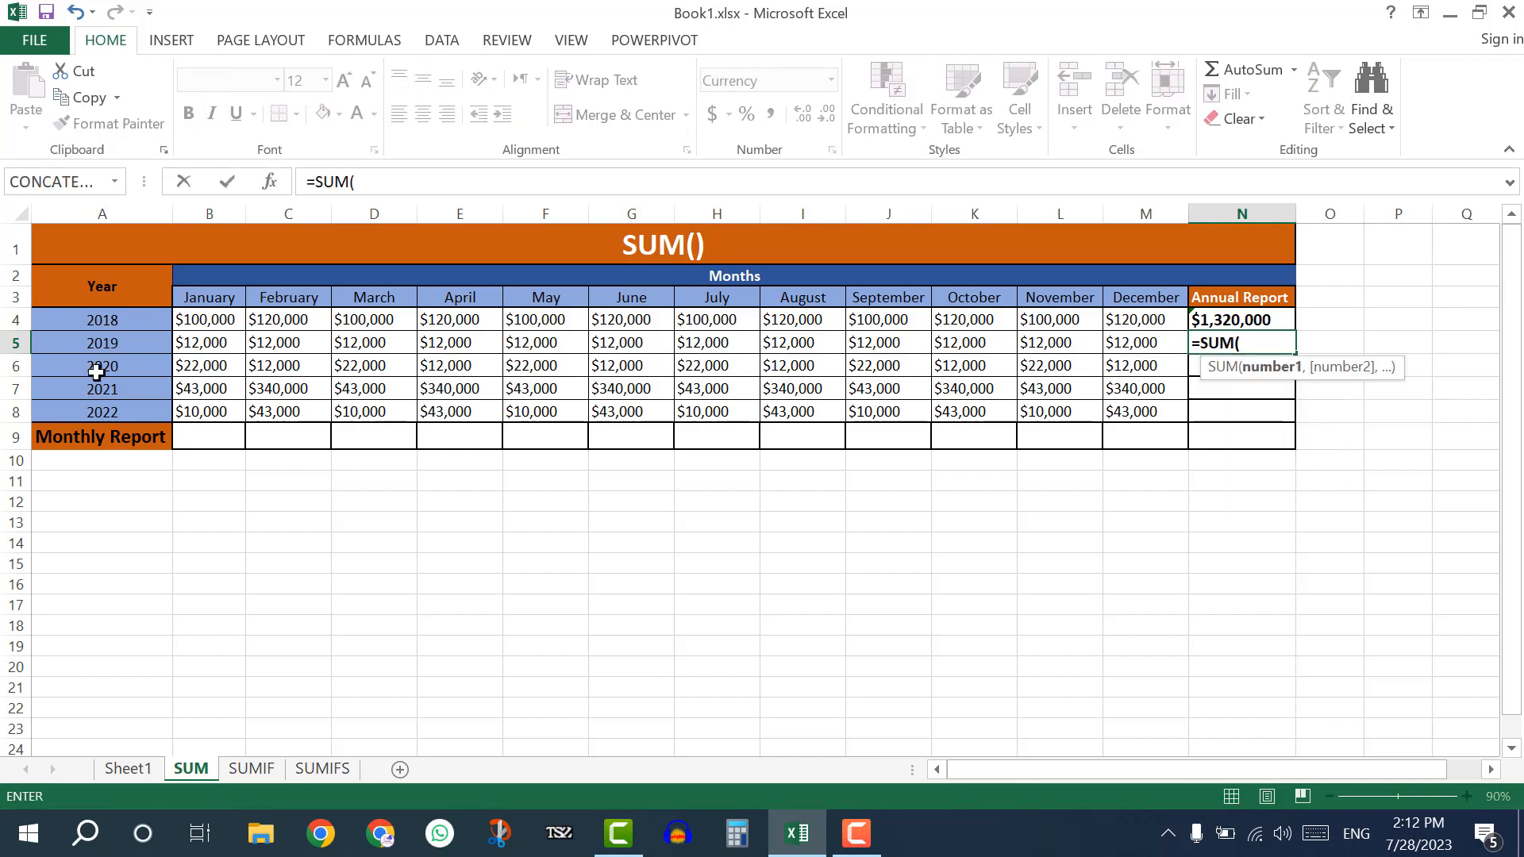
{"action": "left_click", "coordinate": [215, 338]}
{"action": "left_click_drag", "start_coordinate": [215, 337], "coordinate": [1138, 335]}
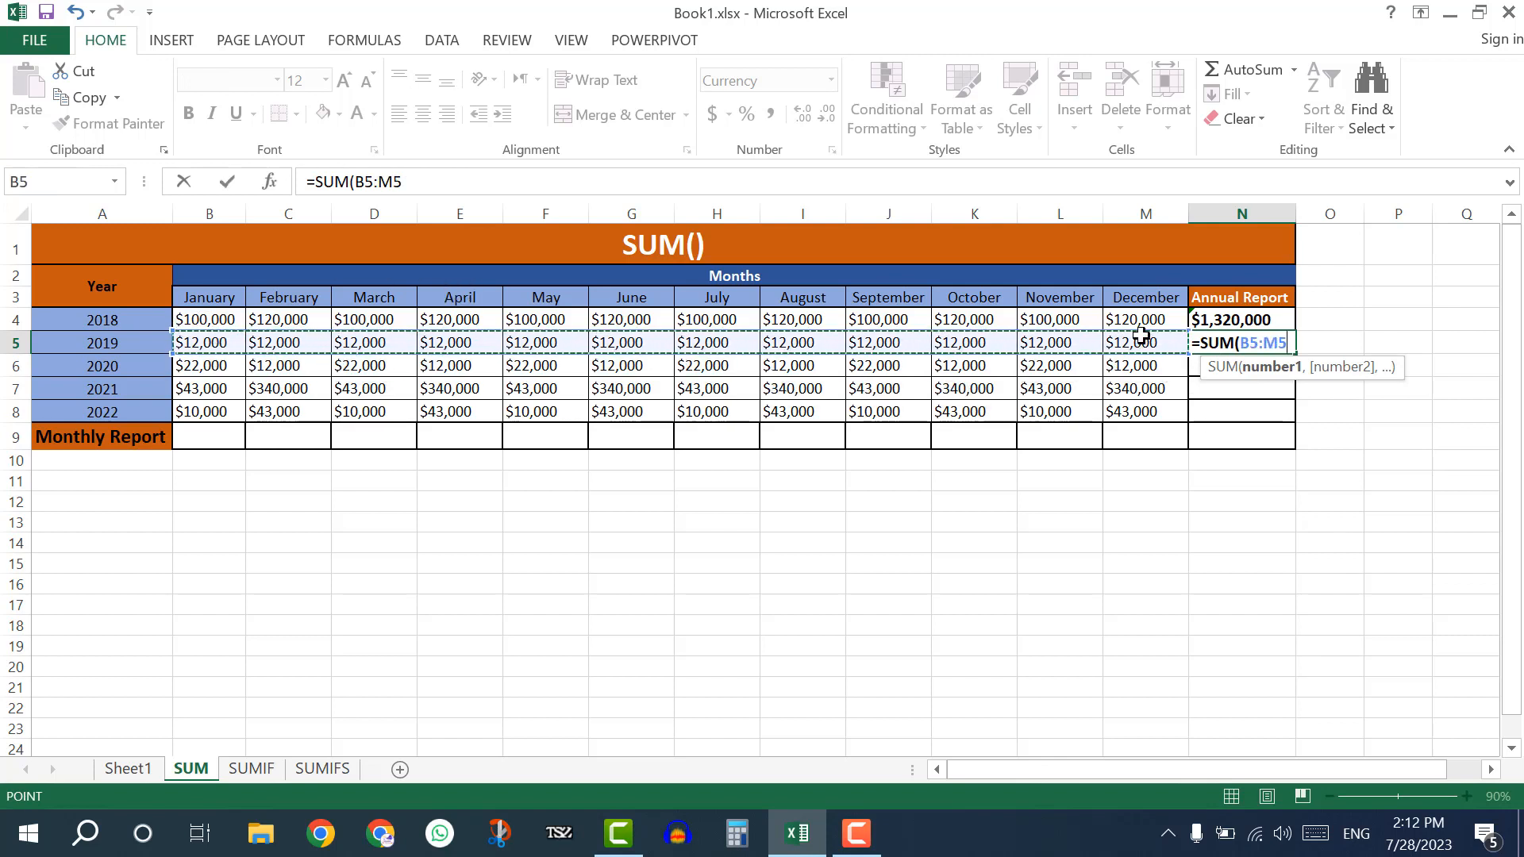
{"action": "key", "text": "Return"}
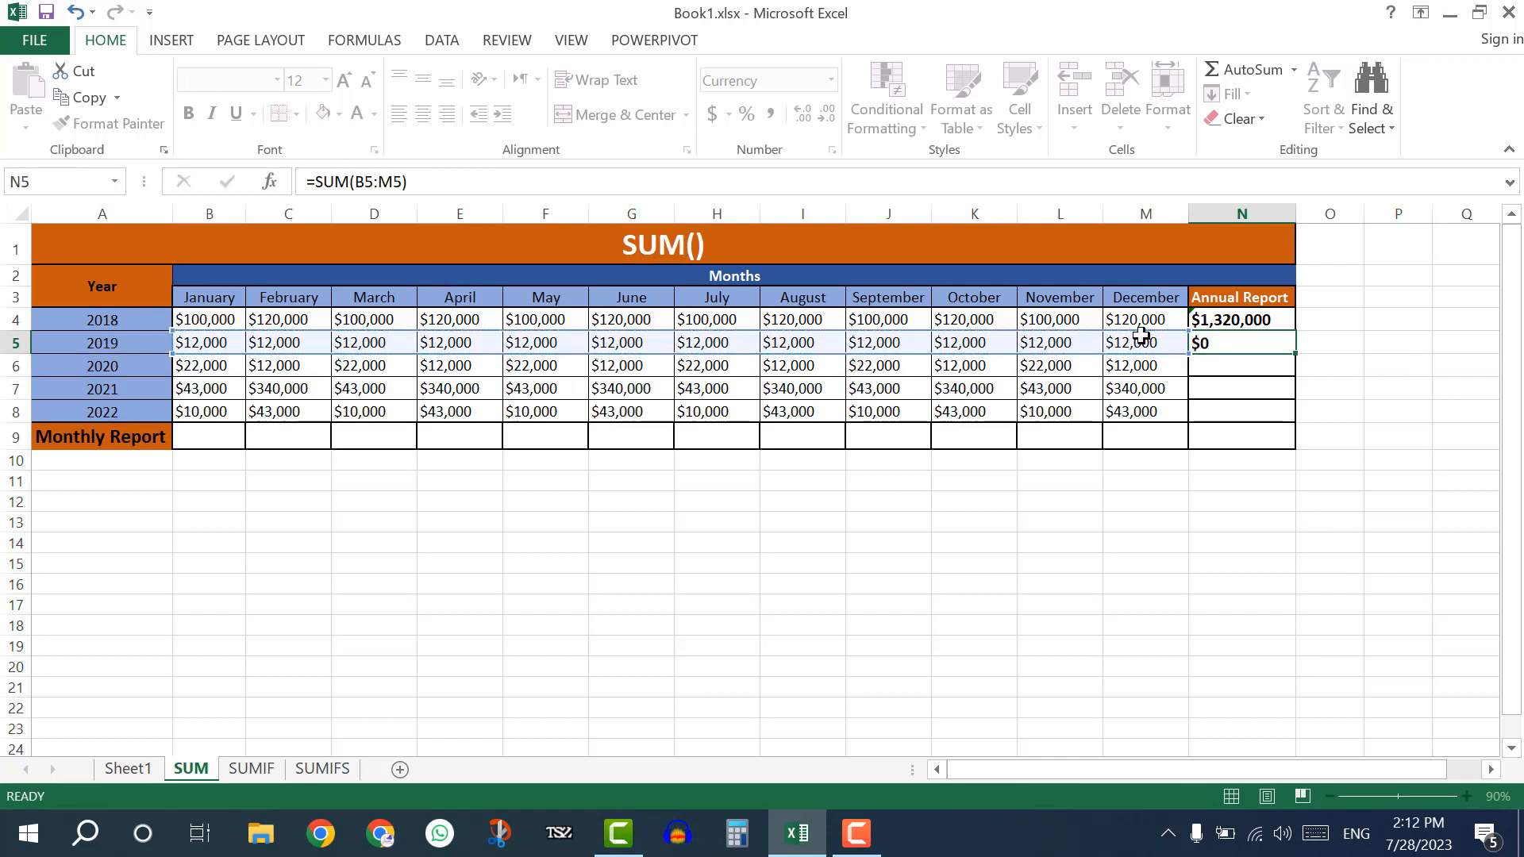
Fill the 2019 sum formula down from N5 through N8, and review the formula in N5.
{"action": "key", "text": "Up"}
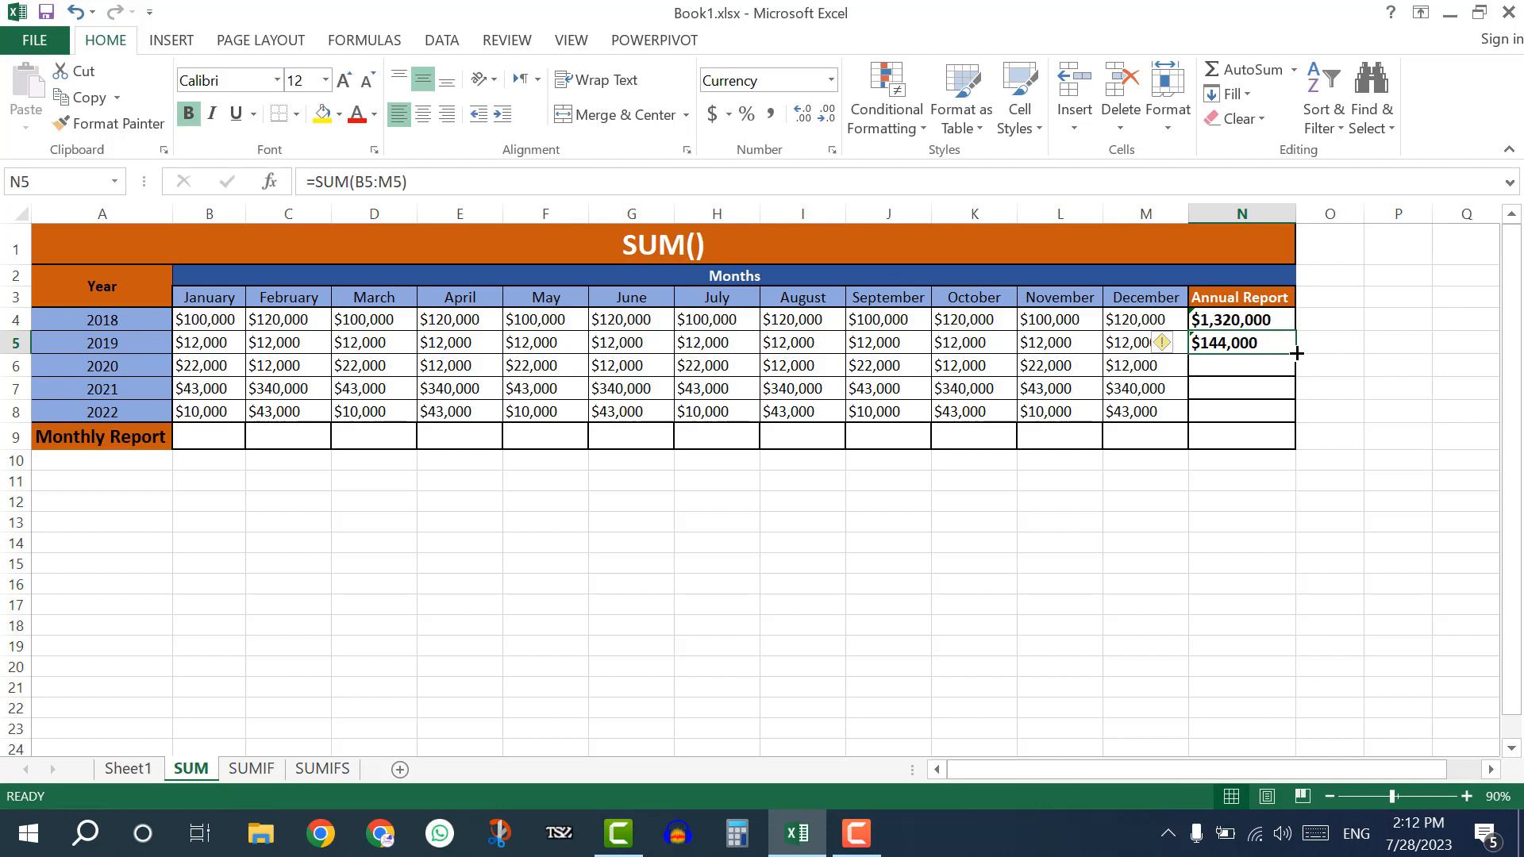
{"action": "left_click_drag", "start_coordinate": [1296, 353], "coordinate": [1295, 417]}
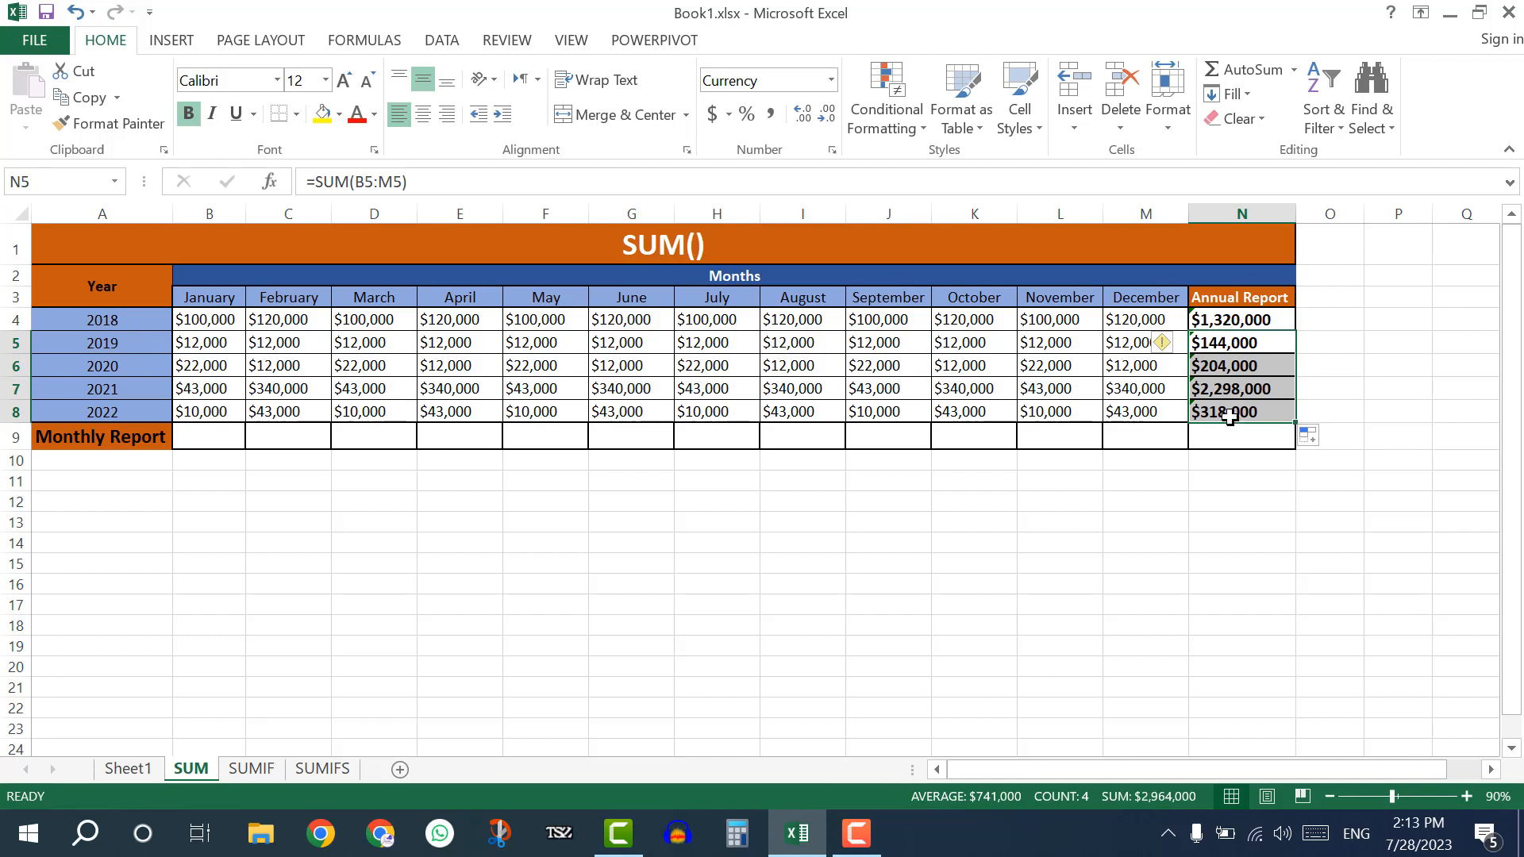
{"action": "left_click", "coordinate": [1228, 344]}
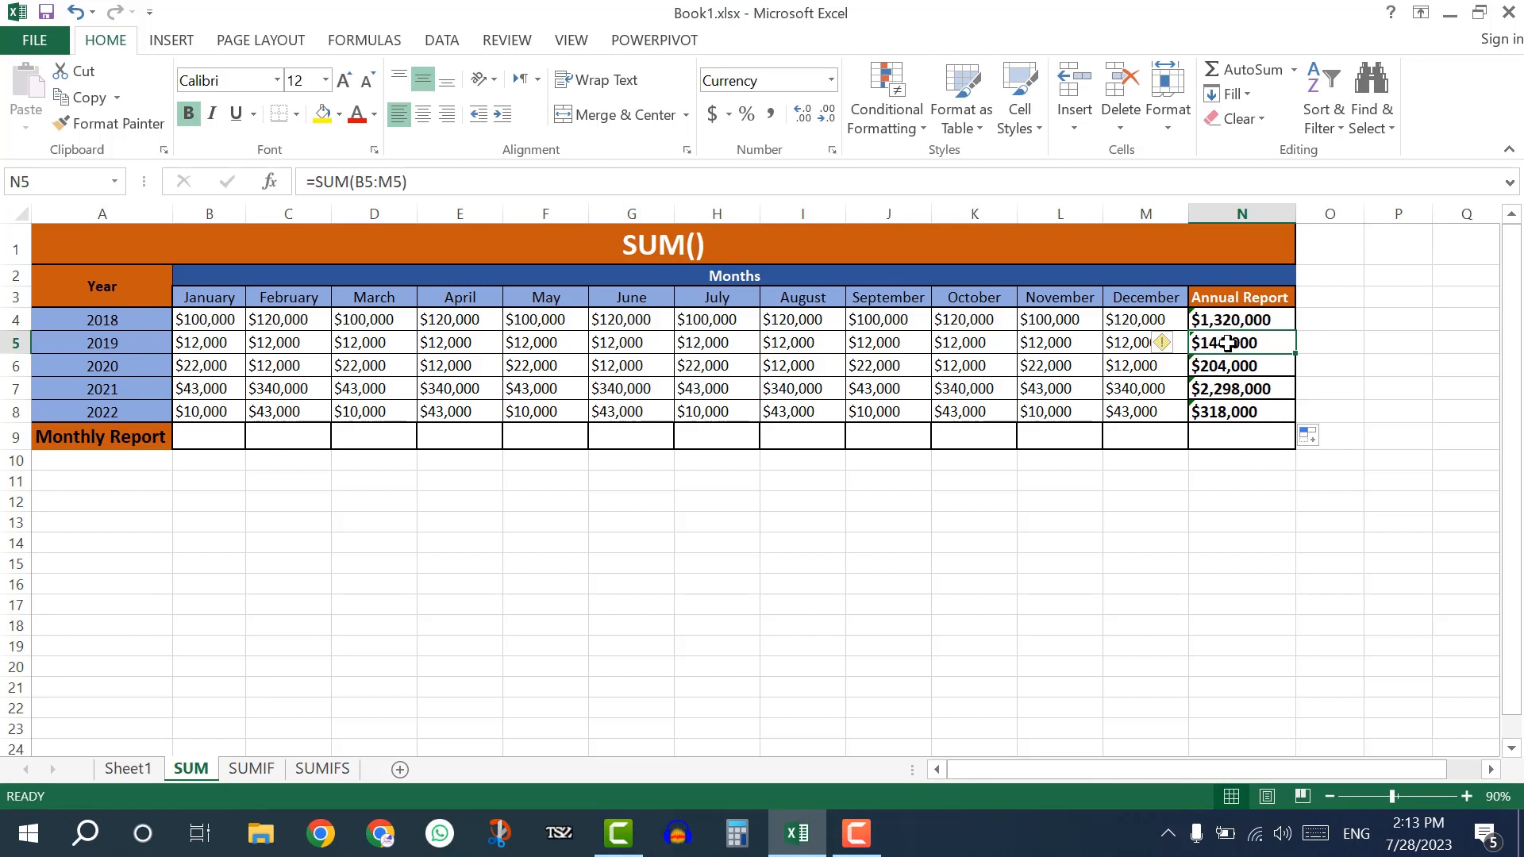
{"action": "double_click", "coordinate": [1228, 344]}
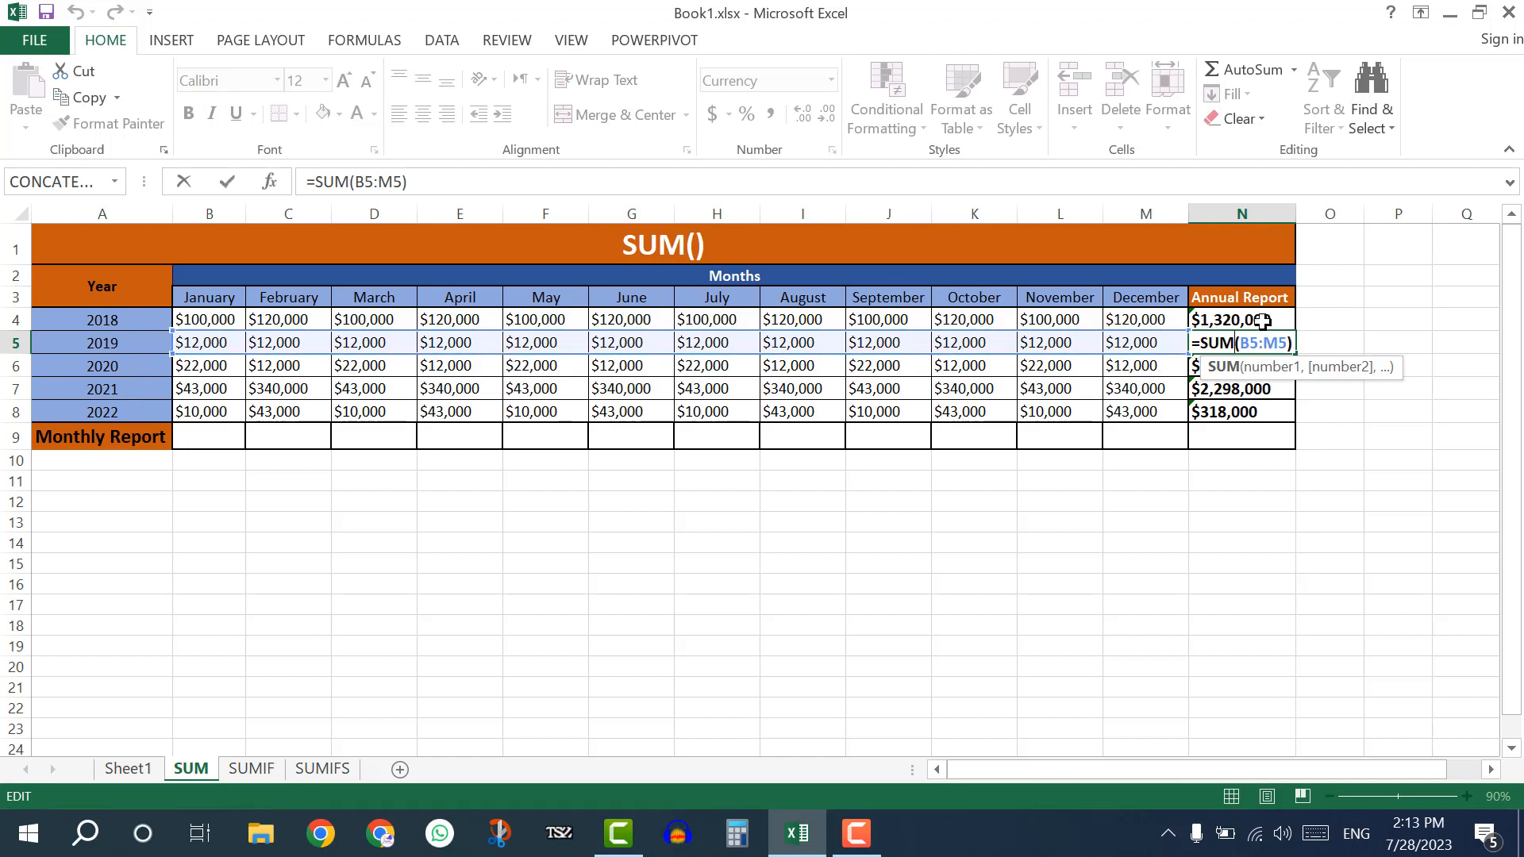
{"action": "key", "text": "Return"}
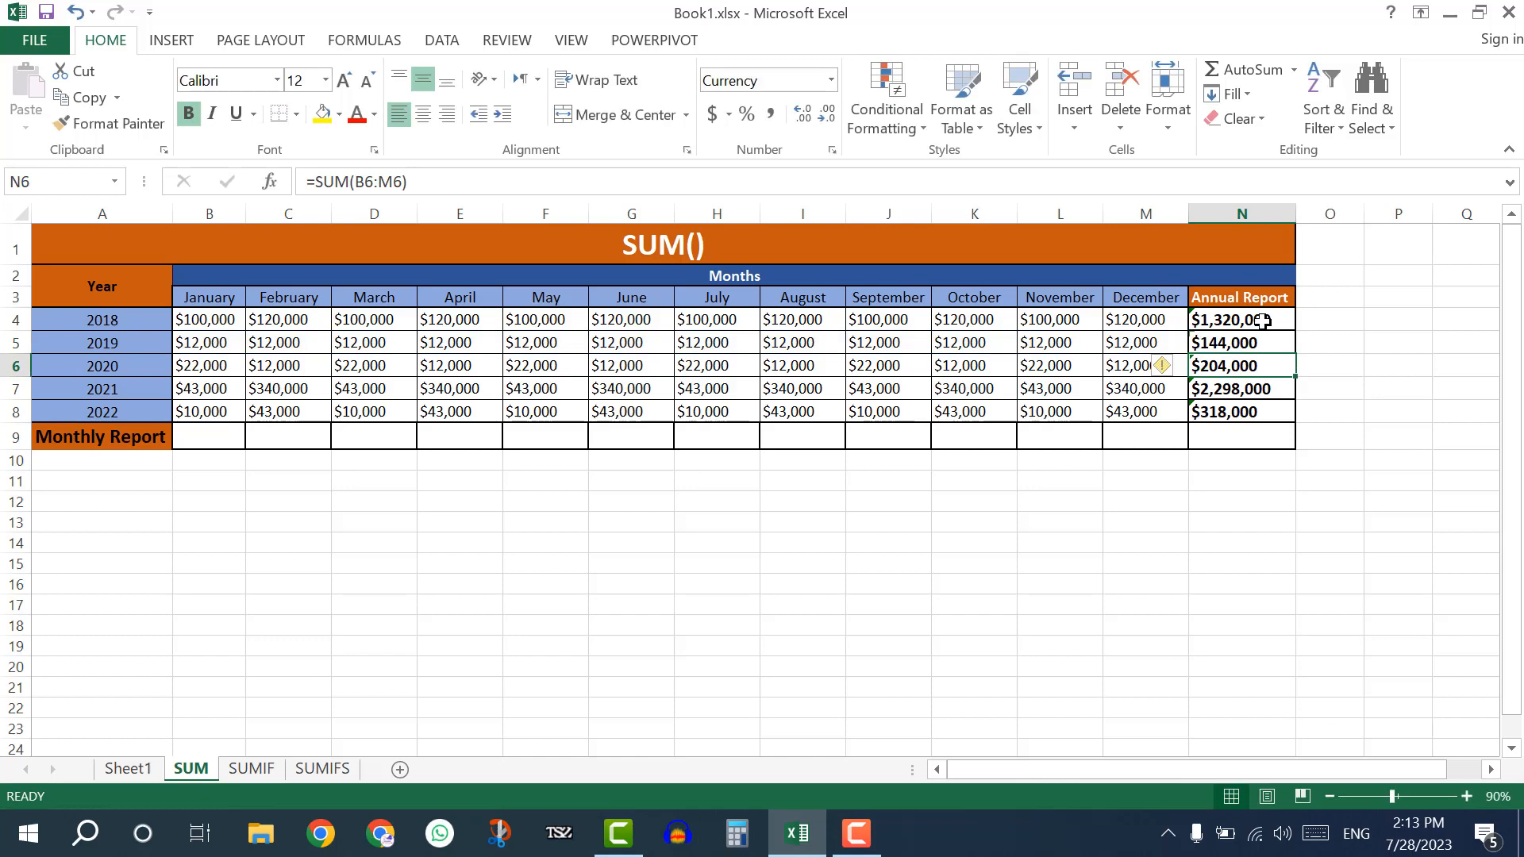
Total the January amounts for all years in the Monthly Report cell B9 with =SUM(B4:B8).
{"action": "left_click", "coordinate": [210, 440]}
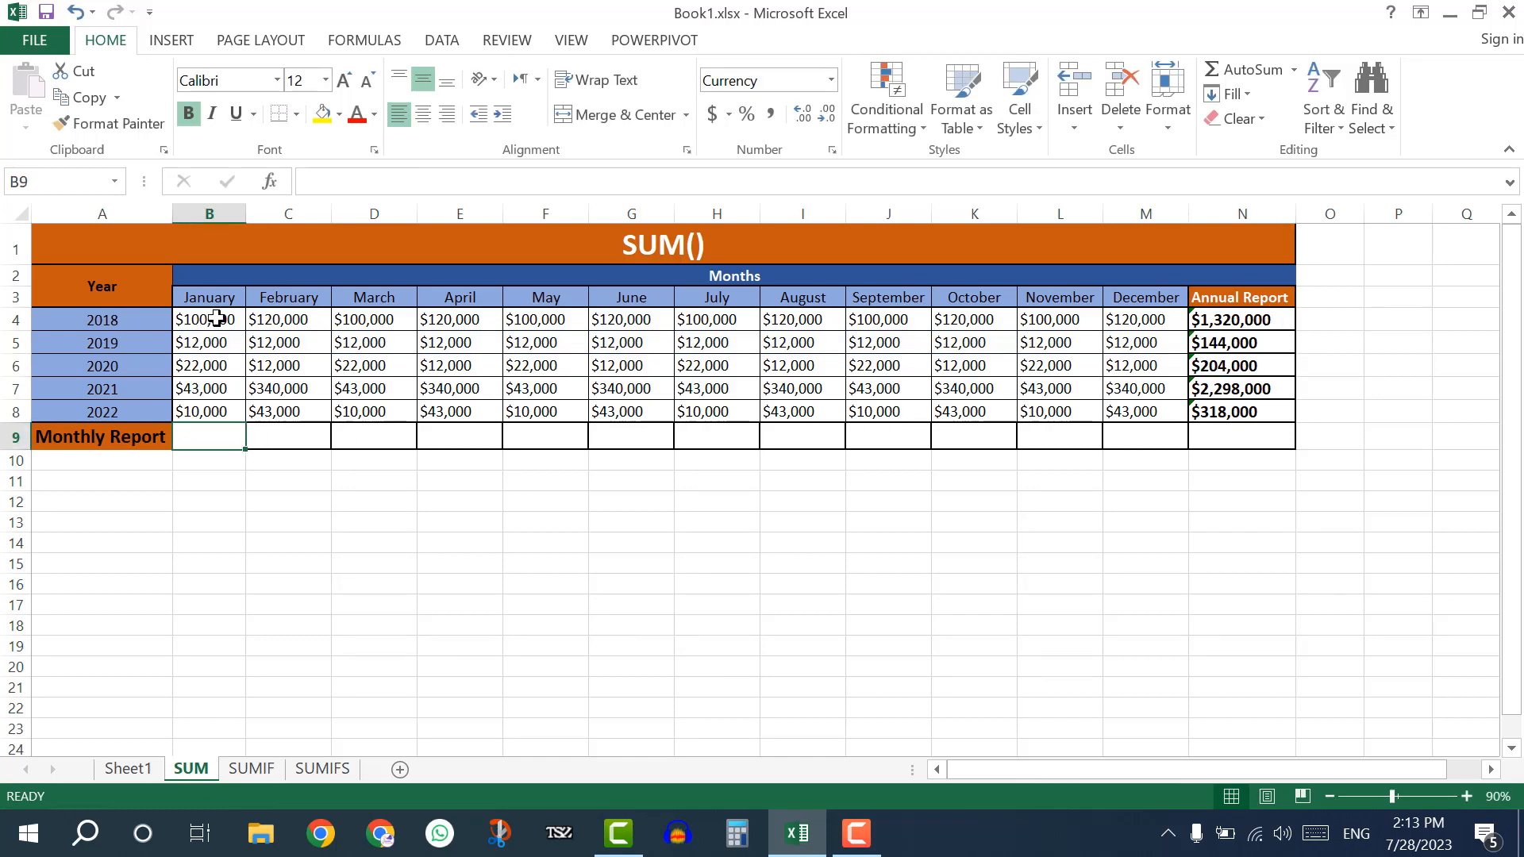
{"action": "left_click_drag", "start_coordinate": [216, 318], "coordinate": [219, 414]}
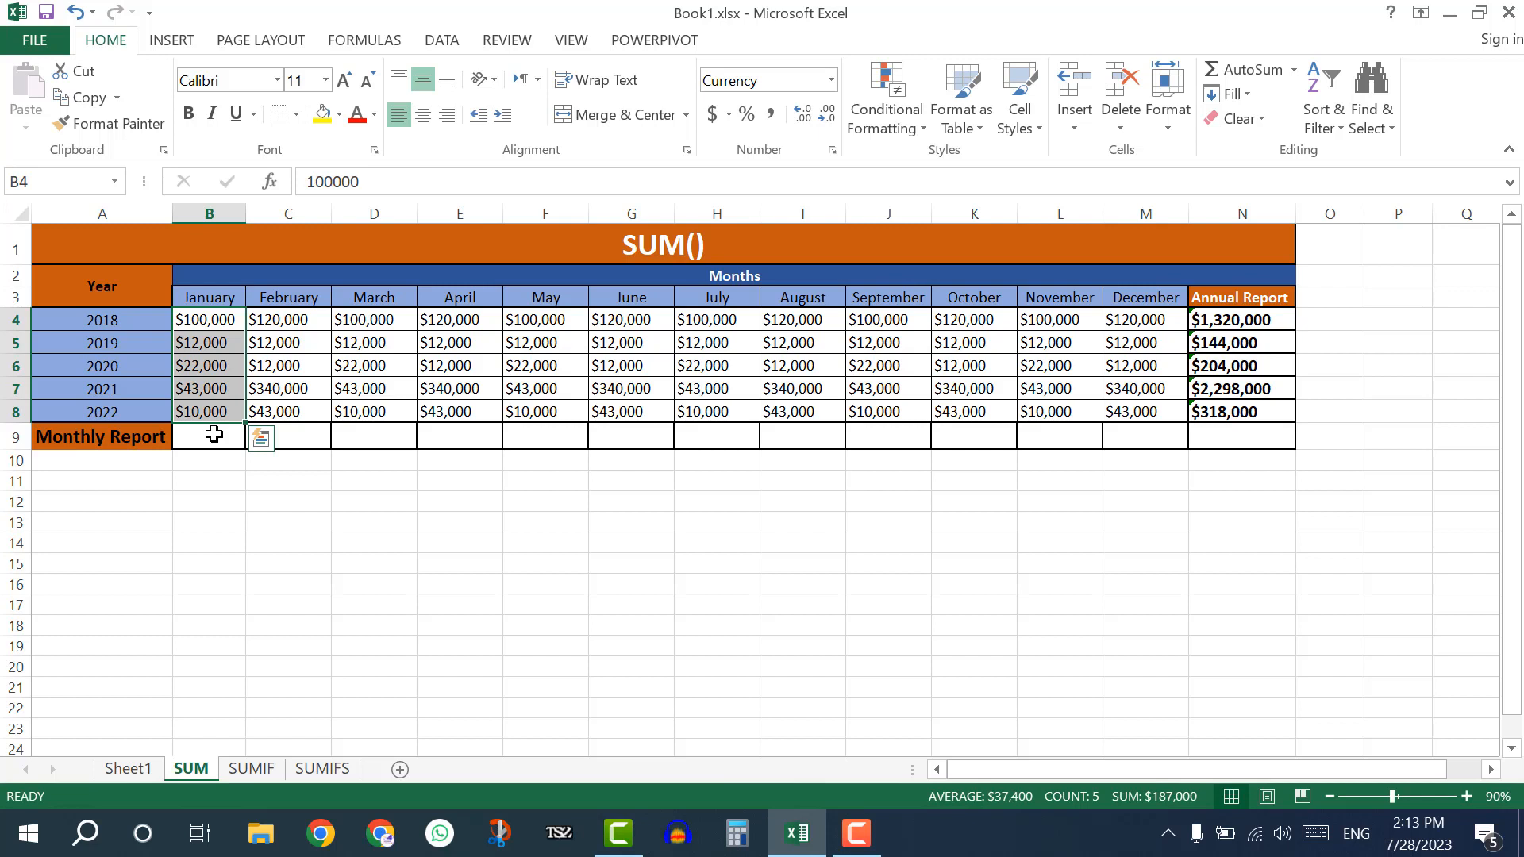
{"action": "left_click", "coordinate": [222, 447]}
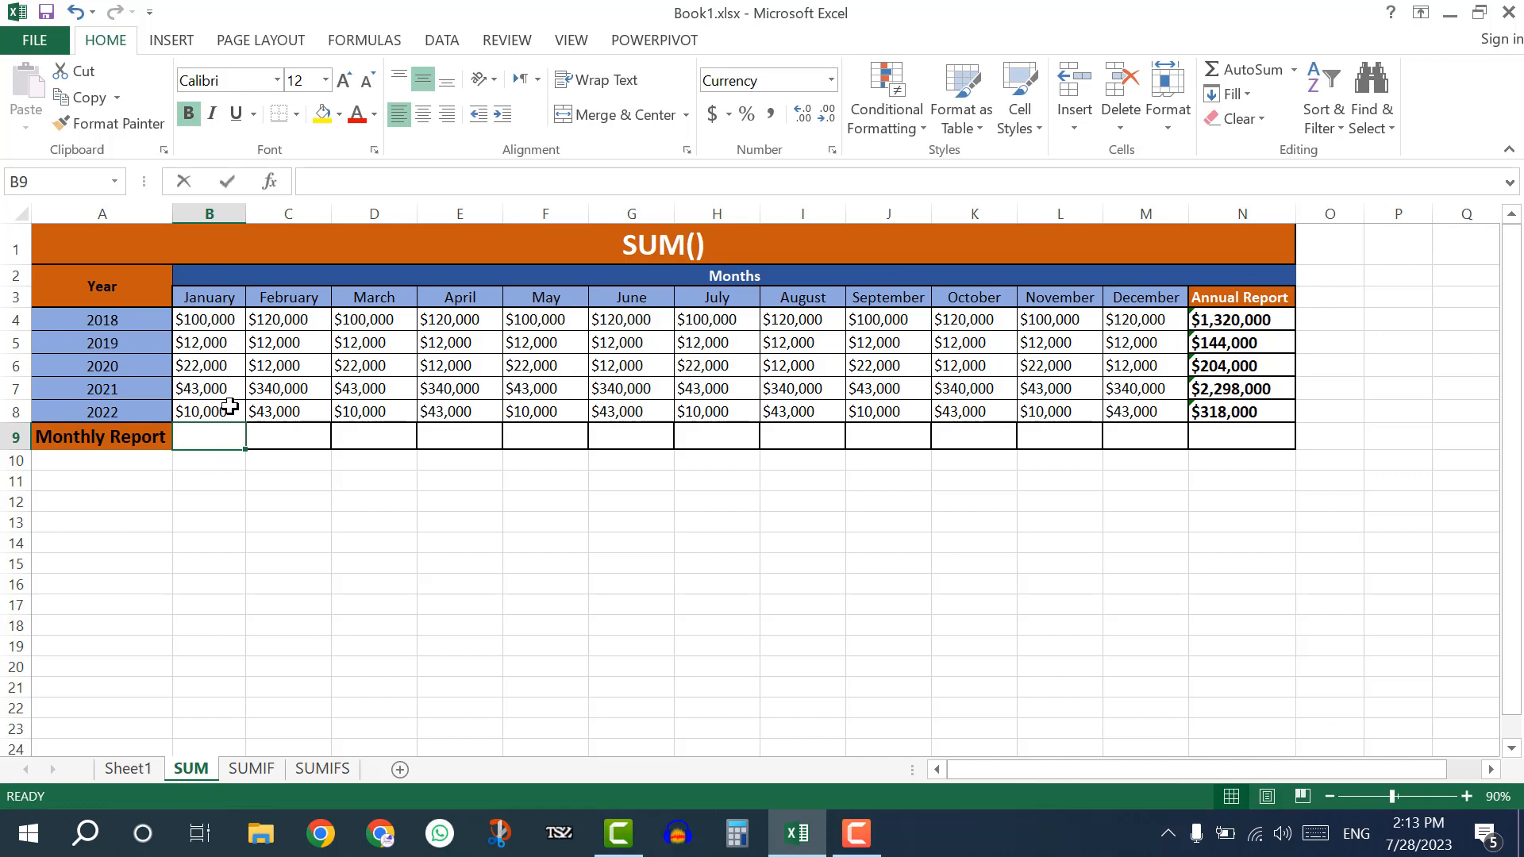
{"action": "type", "text": "=SUM"}
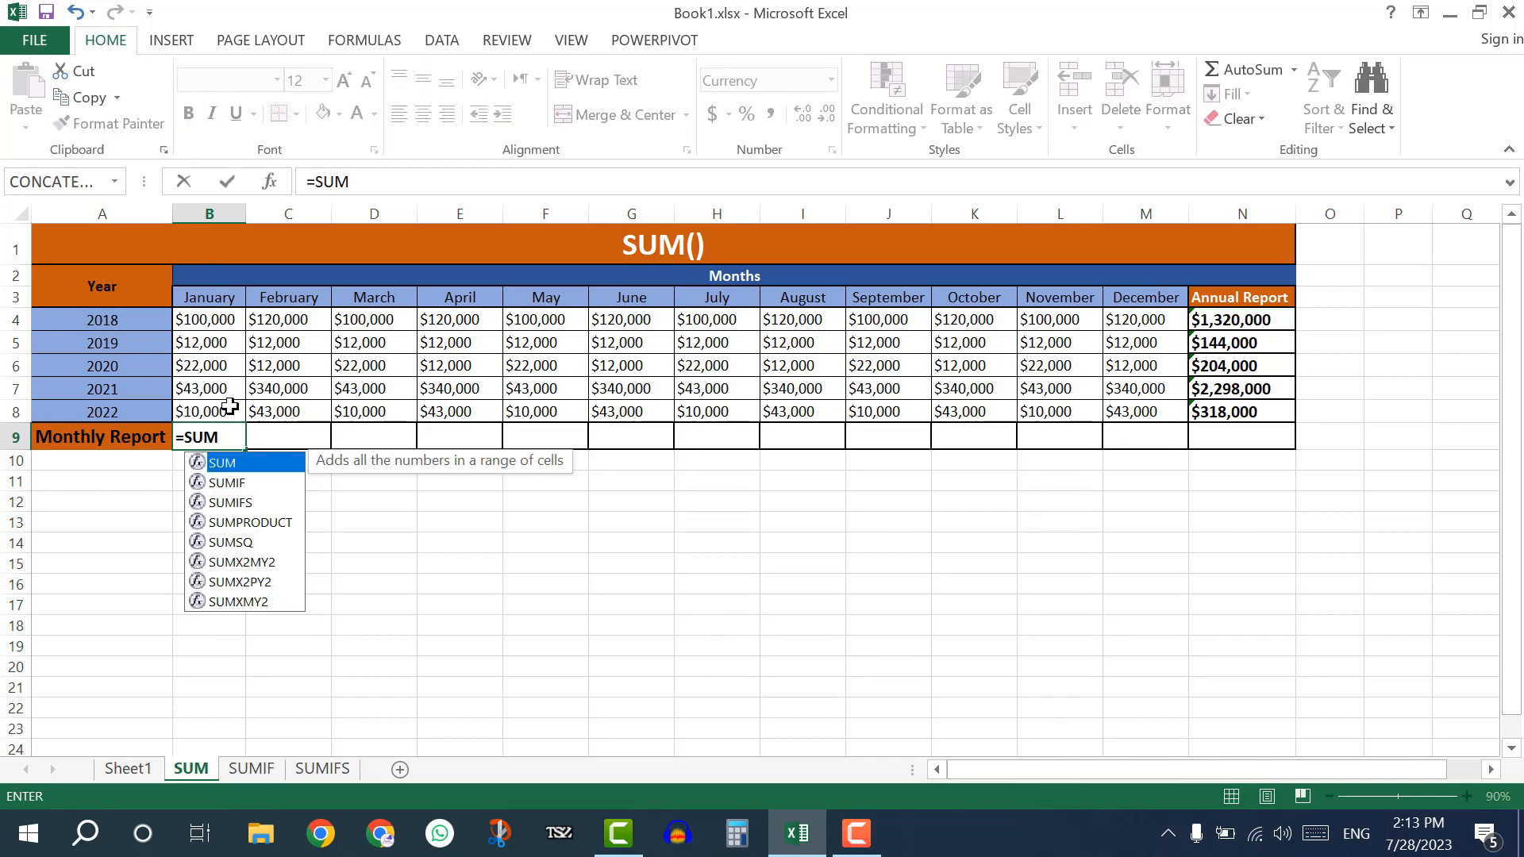
{"action": "type", "text": "("}
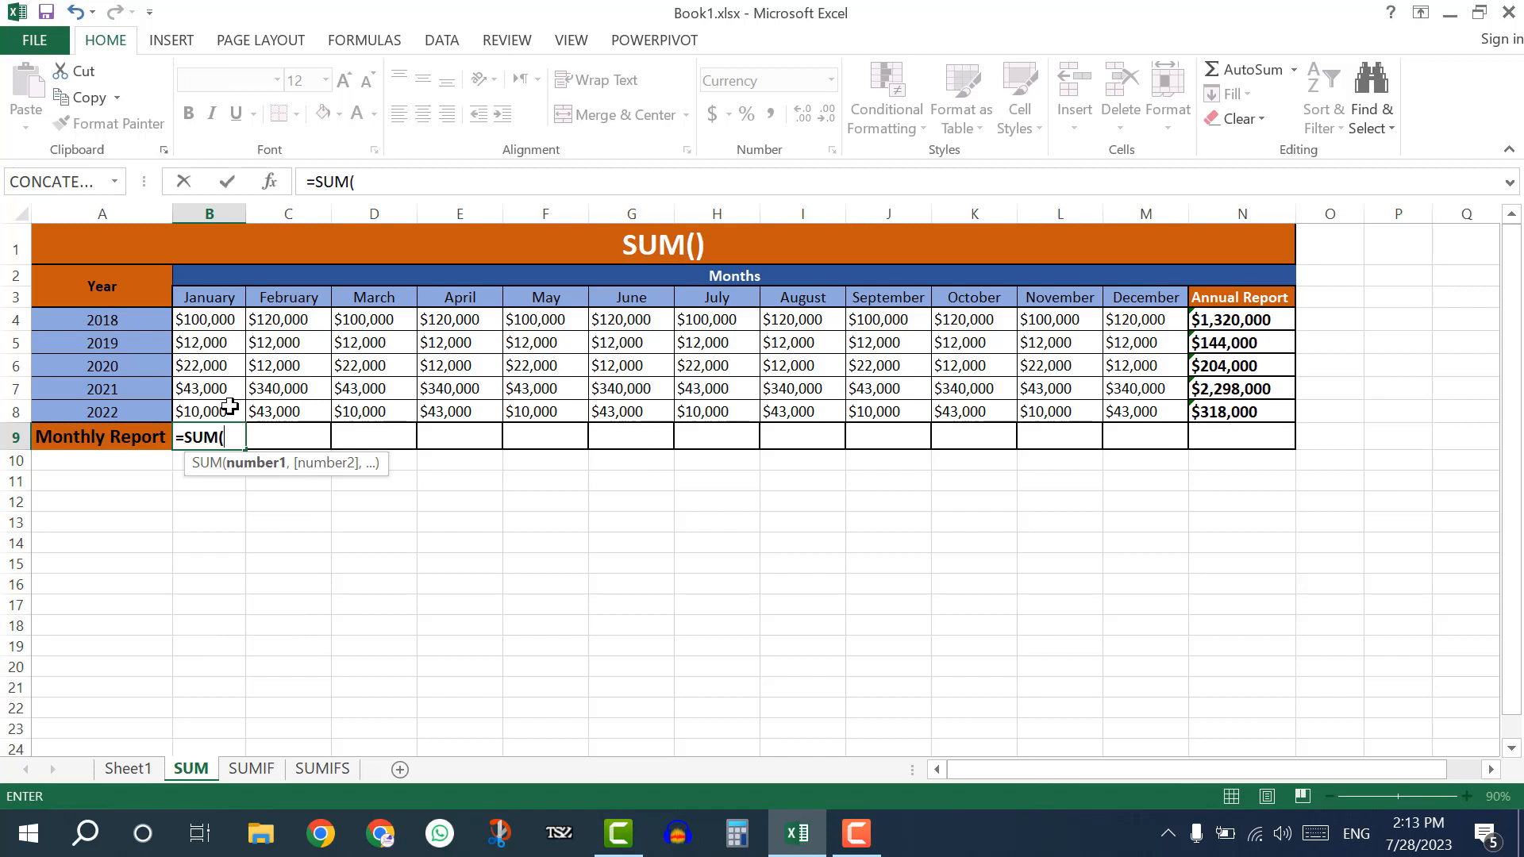
{"action": "left_click", "coordinate": [221, 316]}
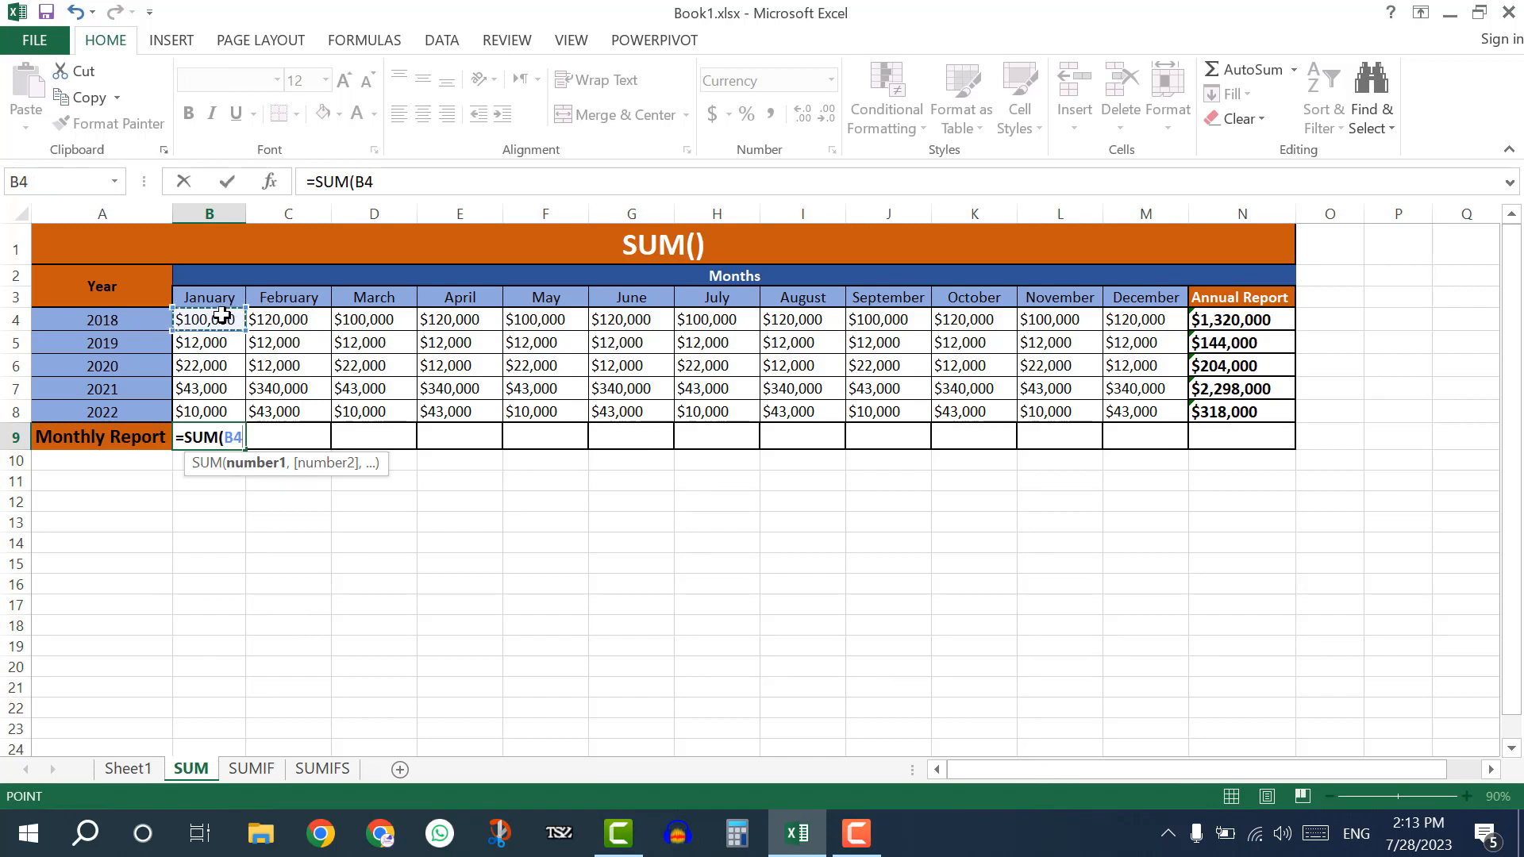
{"action": "key", "text": "F8"}
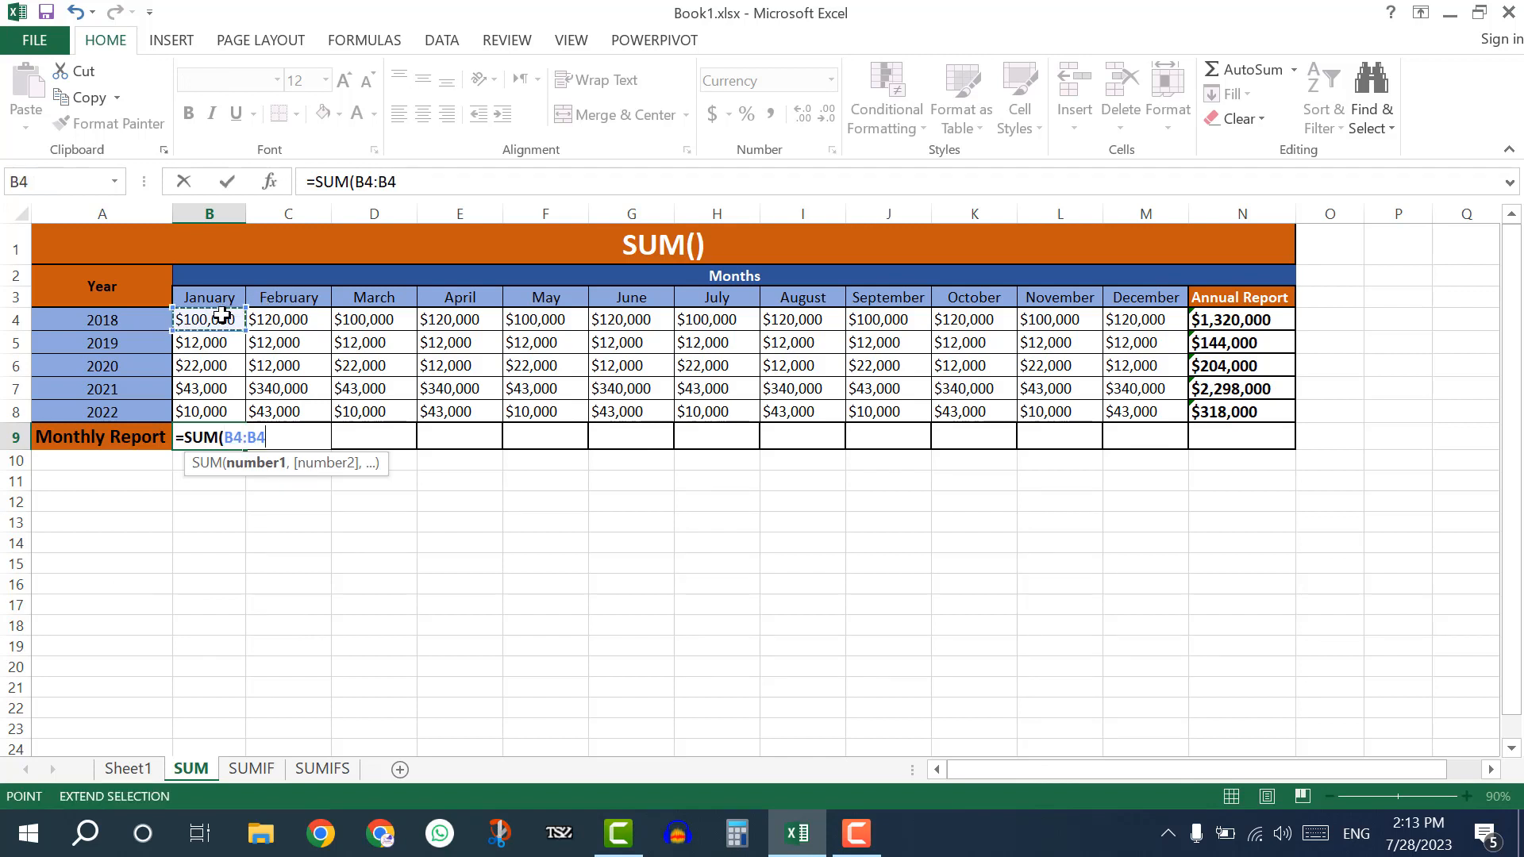
{"action": "left_click", "coordinate": [222, 409]}
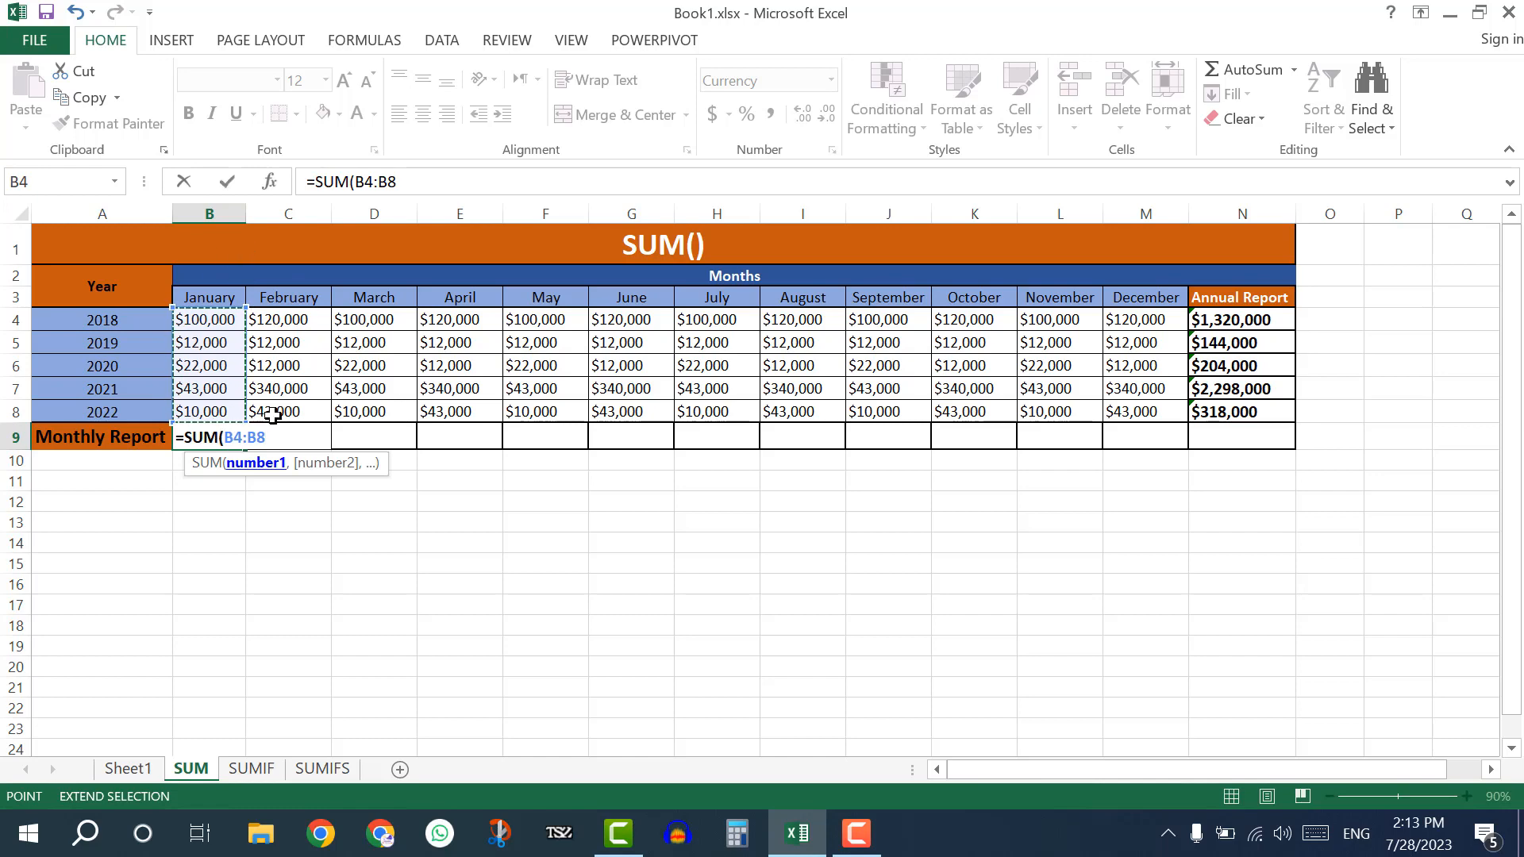
{"action": "type", "text": ")"}
{"action": "key", "text": "Return"}
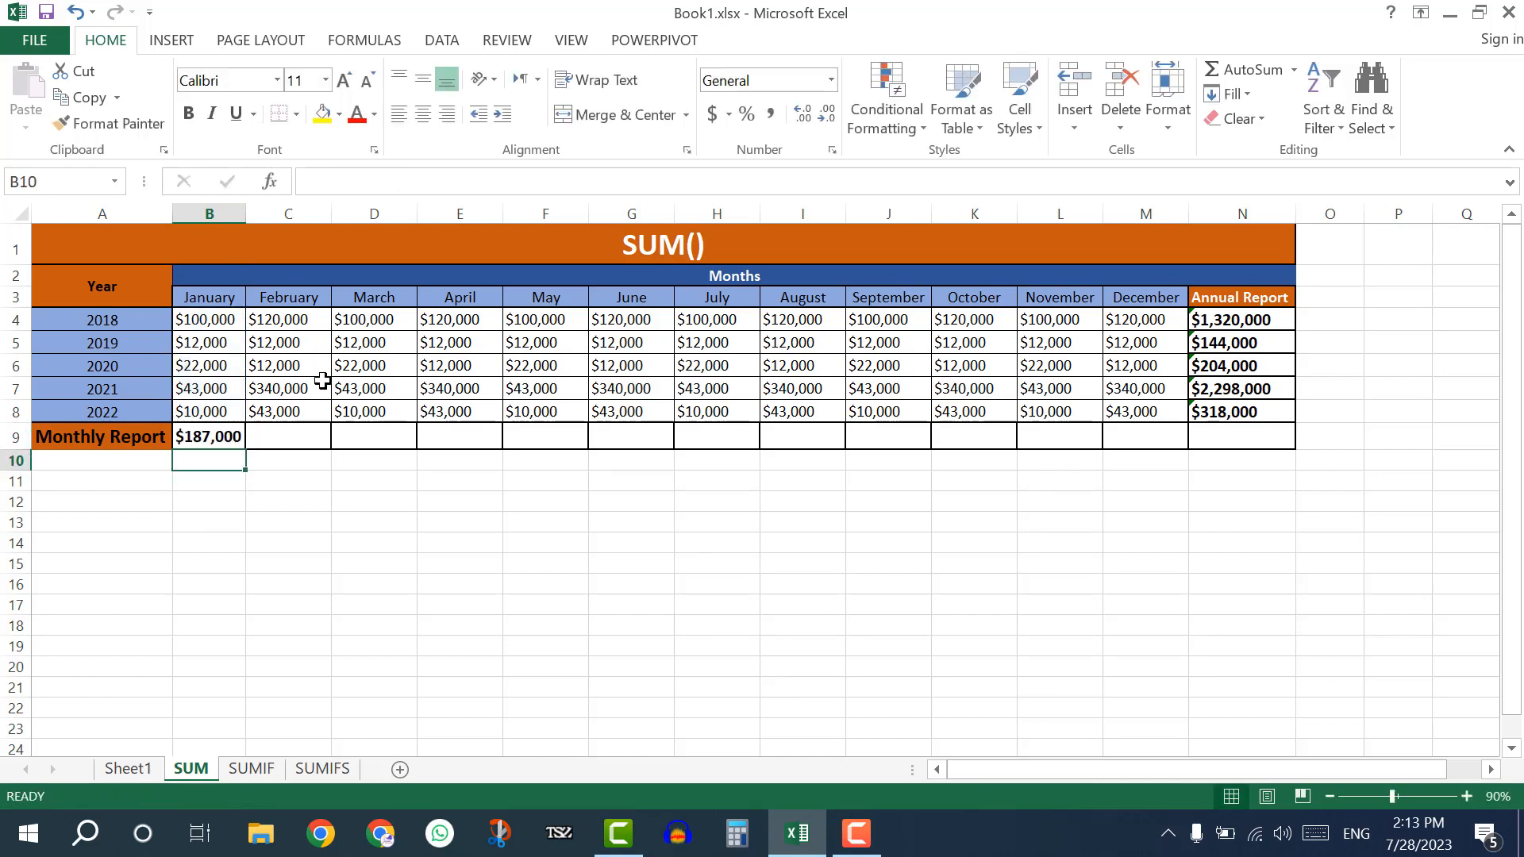
Total the February amounts in C9 with =SUM(C4:C8) and fill the formula across the Monthly Report row through December in M9.
{"action": "left_click", "coordinate": [307, 429]}
{"action": "type", "text": "="}
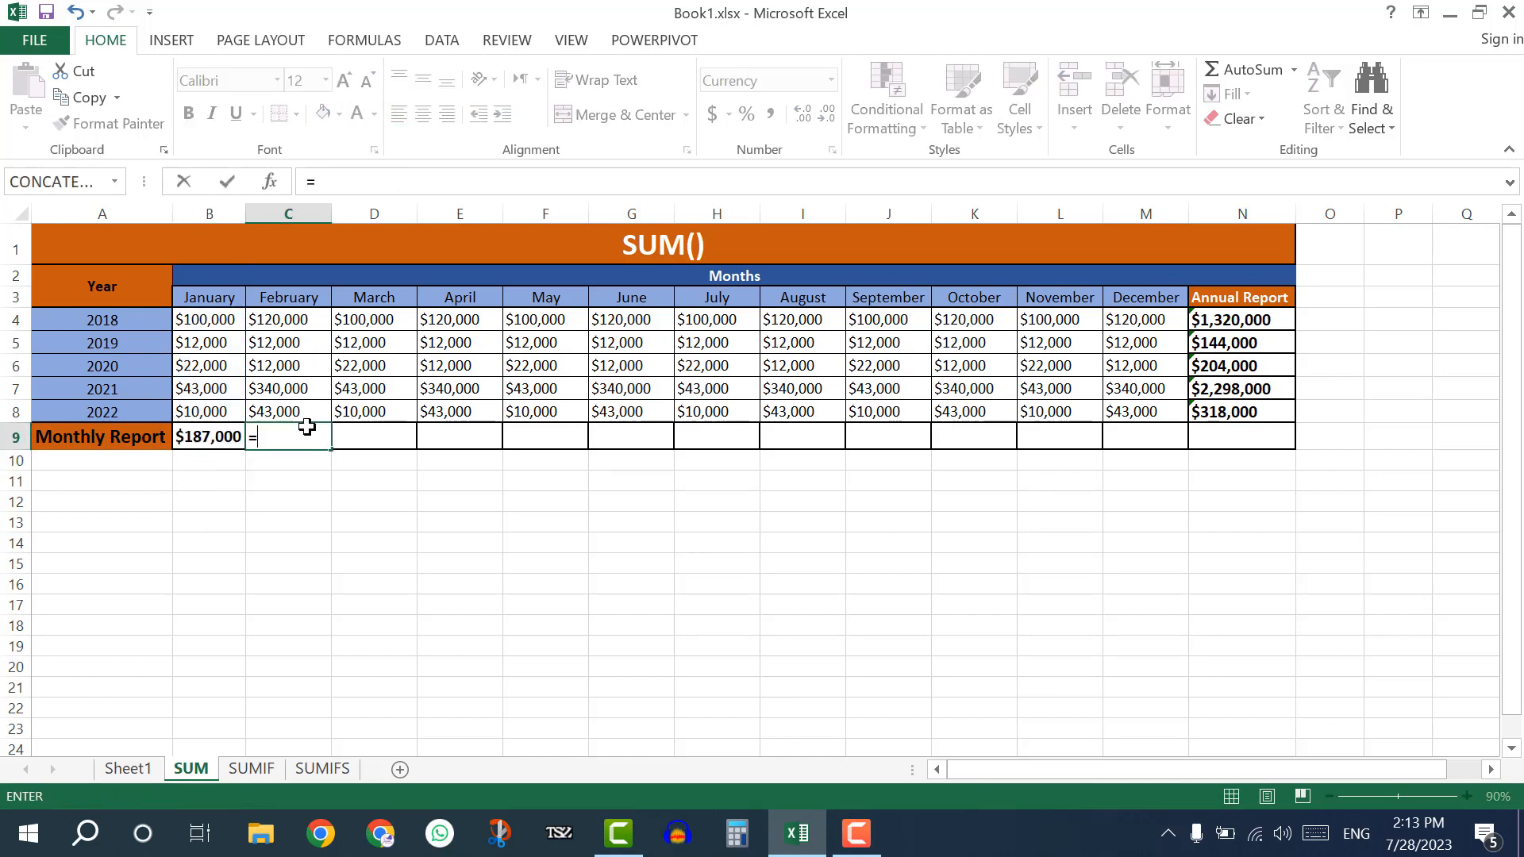
{"action": "type", "text": "SUM("}
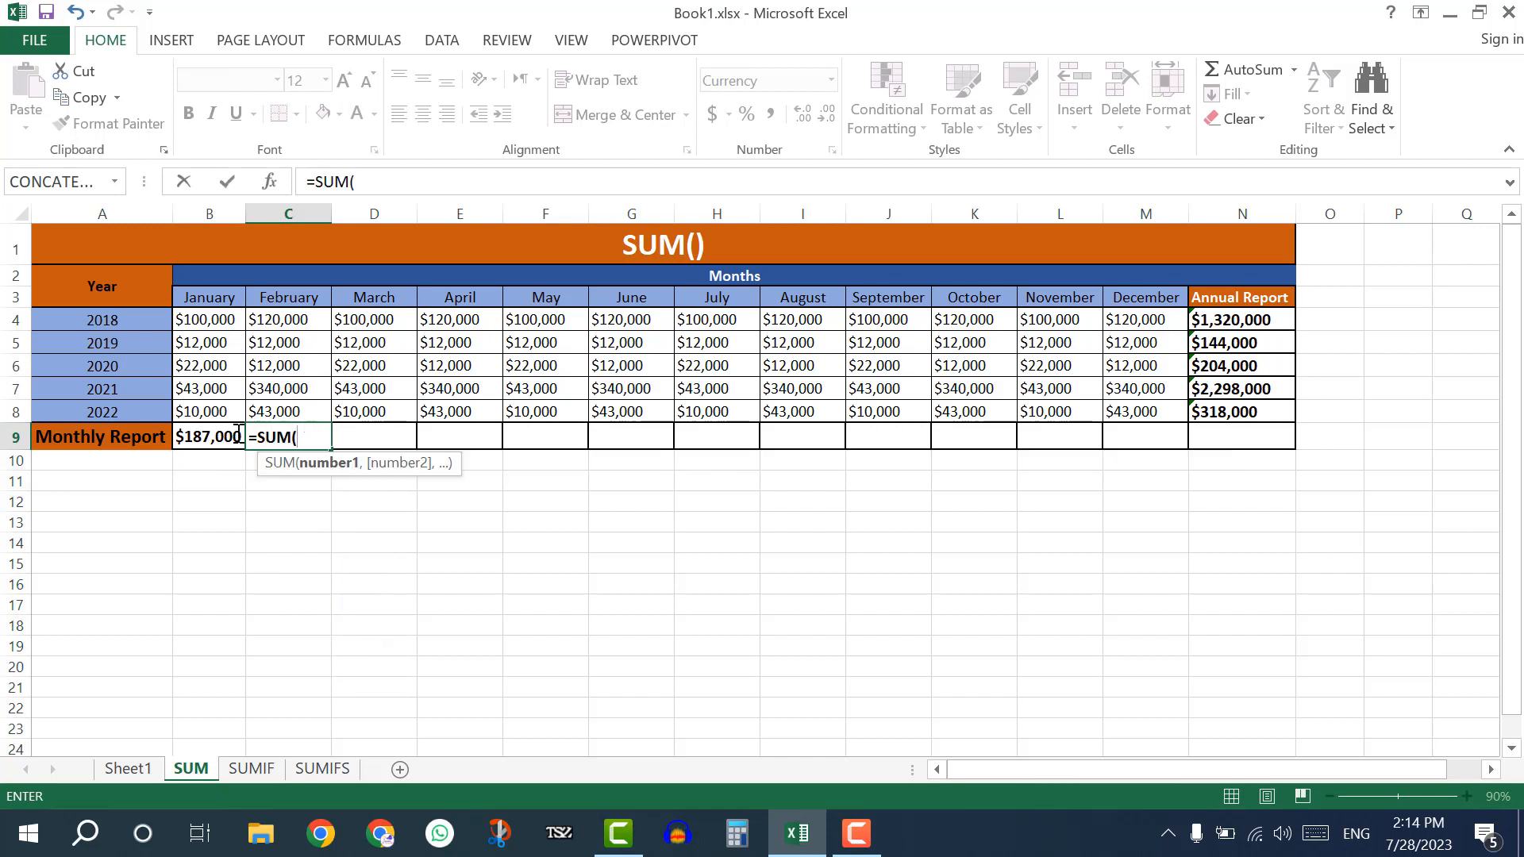
{"action": "left_click", "coordinate": [300, 317]}
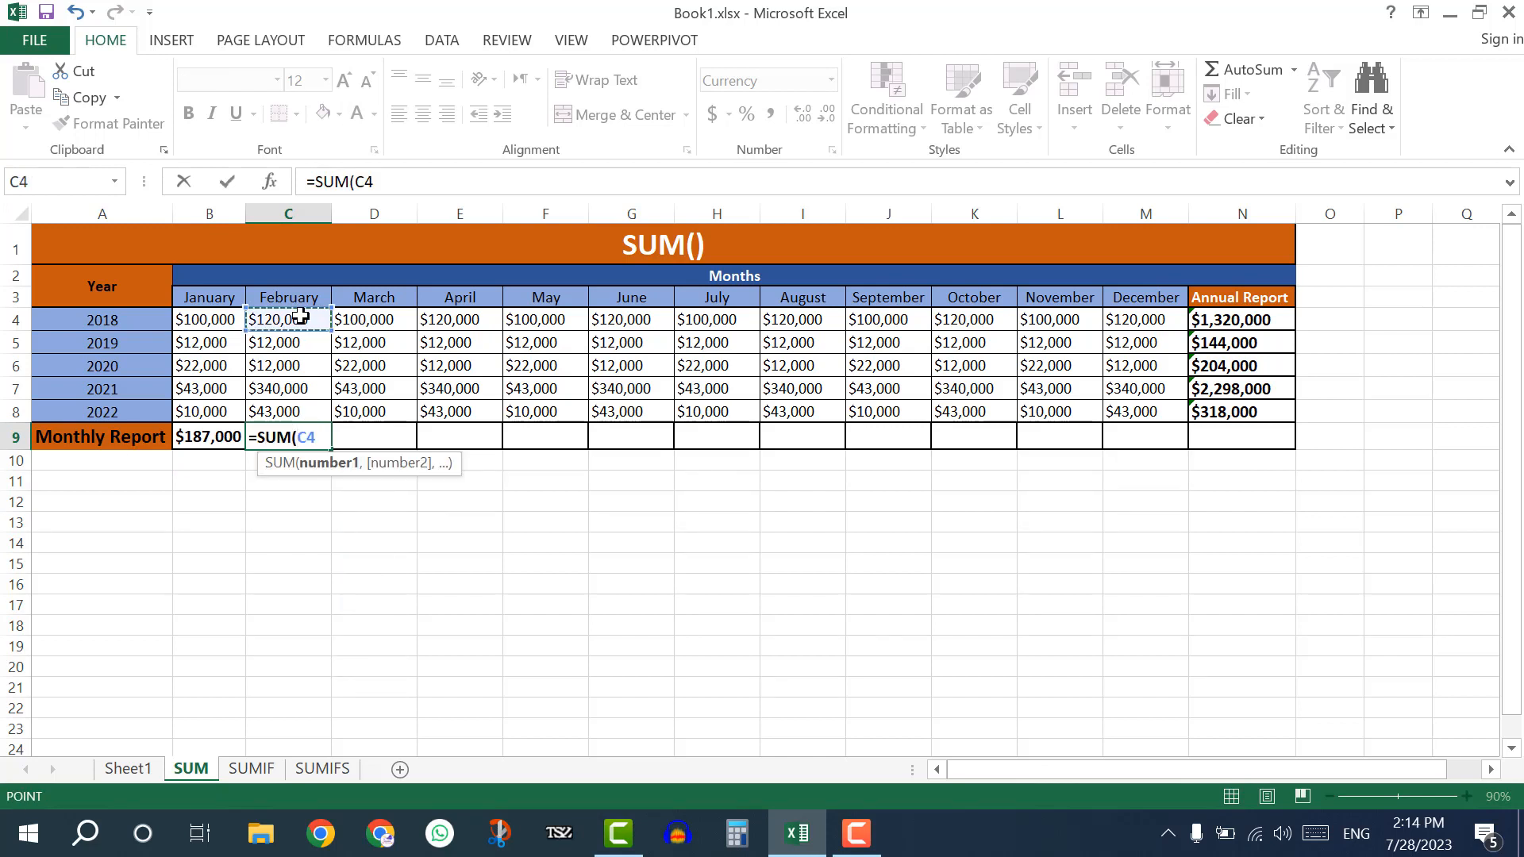
{"action": "left_click_drag", "start_coordinate": [300, 316], "coordinate": [313, 404]}
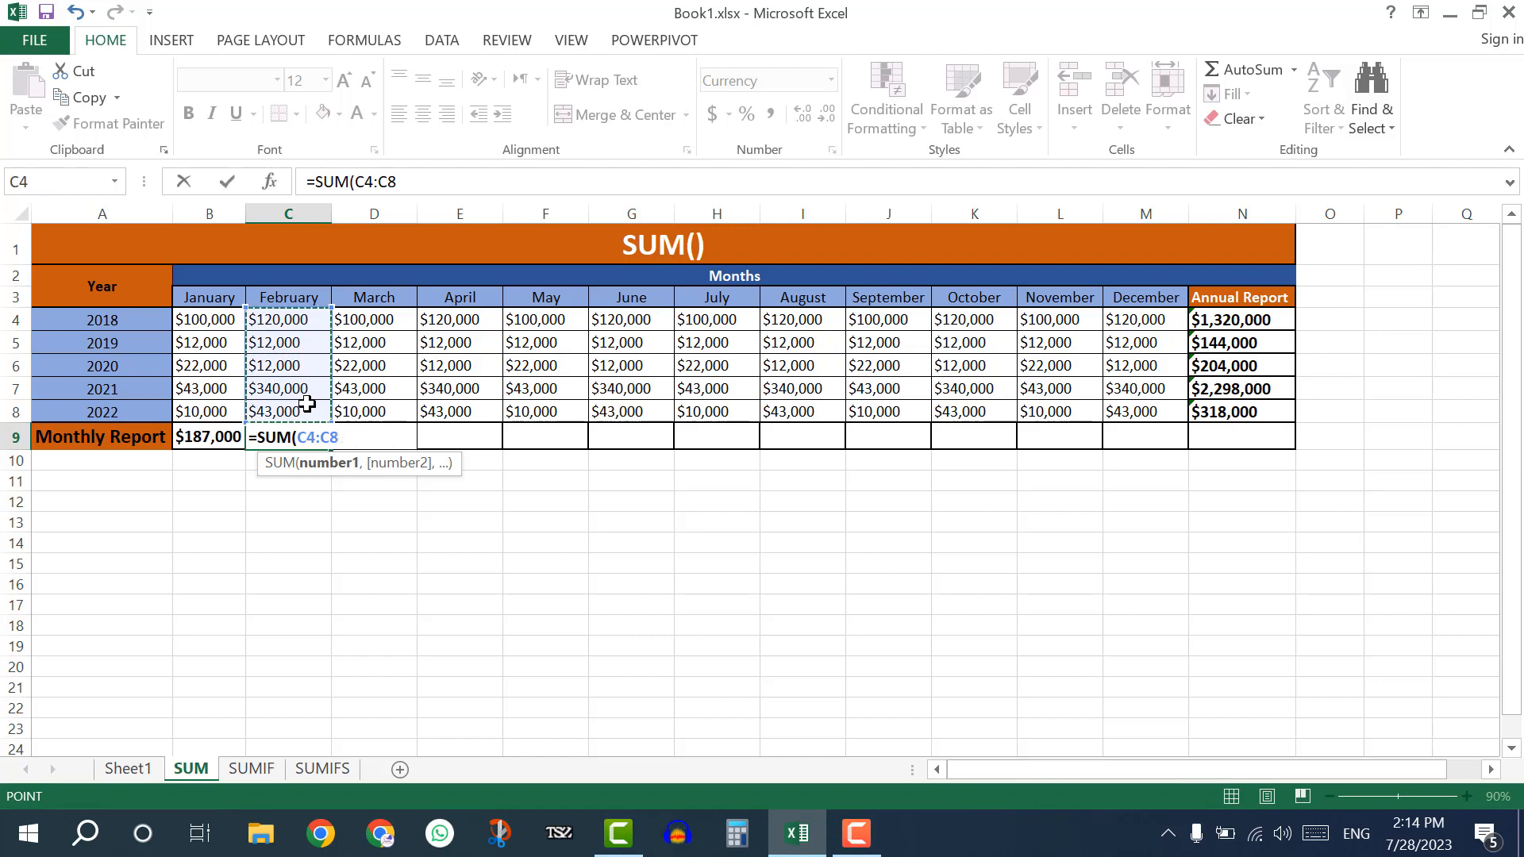
{"action": "type", "text": ")"}
{"action": "key", "text": "Return"}
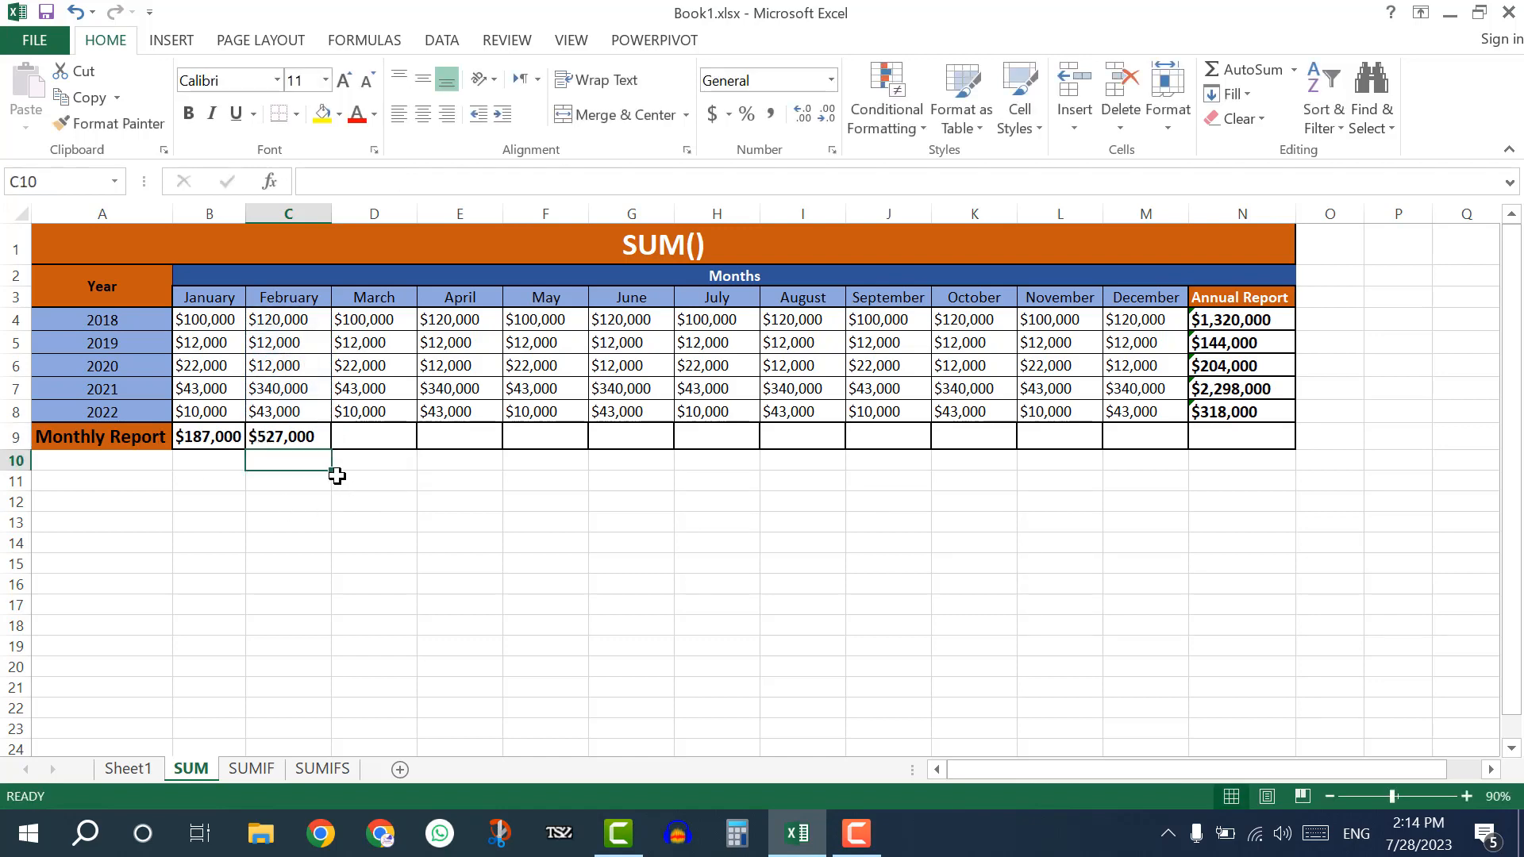
{"action": "left_click", "coordinate": [318, 442]}
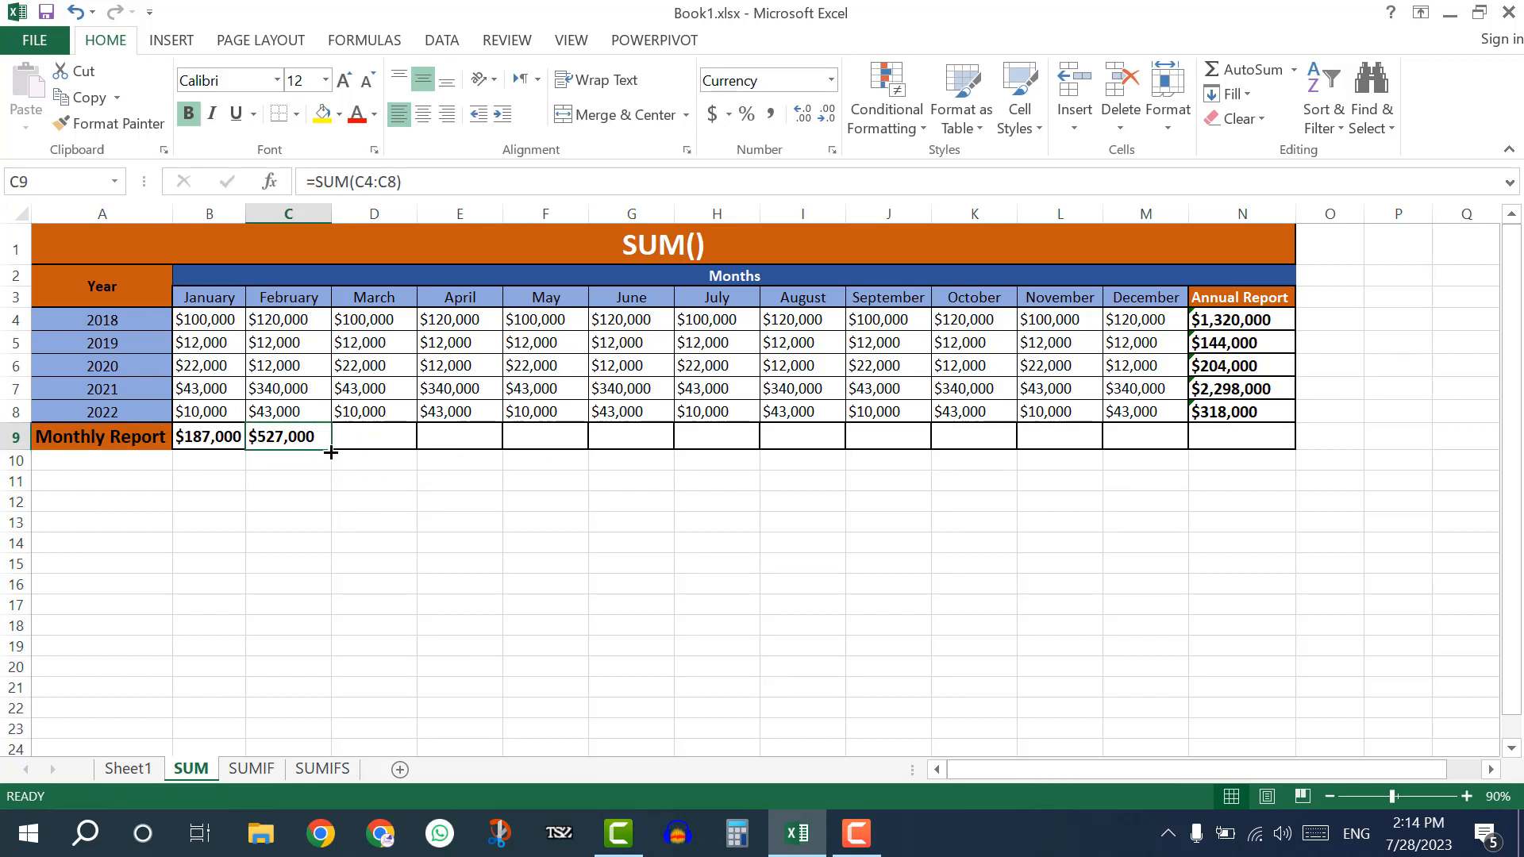
{"action": "left_click_drag", "start_coordinate": [331, 452], "coordinate": [1173, 450]}
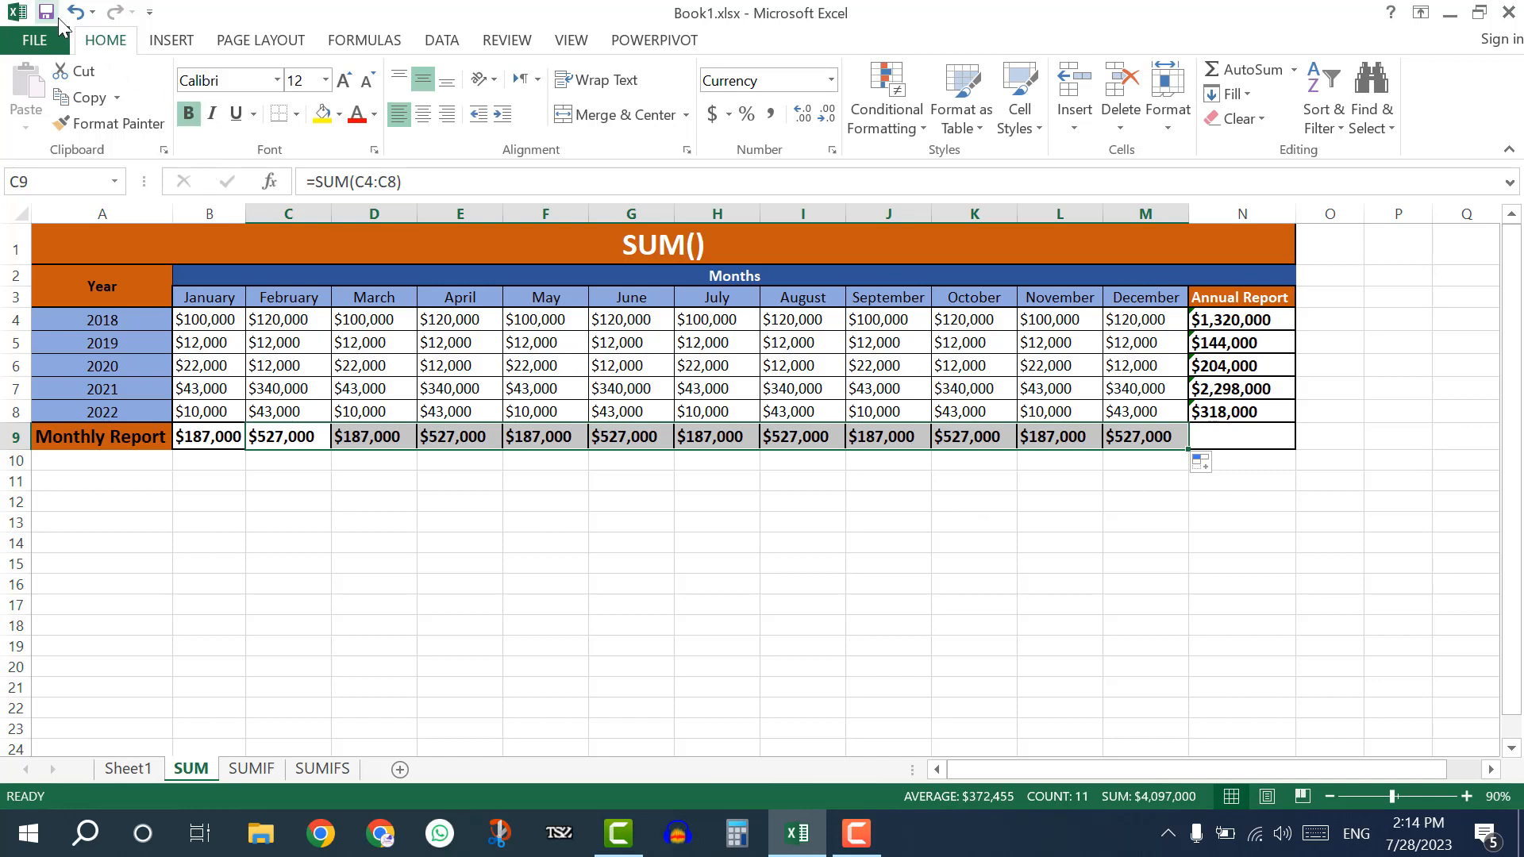
Open the SUMIF sheet and clear the old Manager and Worker results in G5 and G6.
{"action": "left_click", "coordinate": [273, 770]}
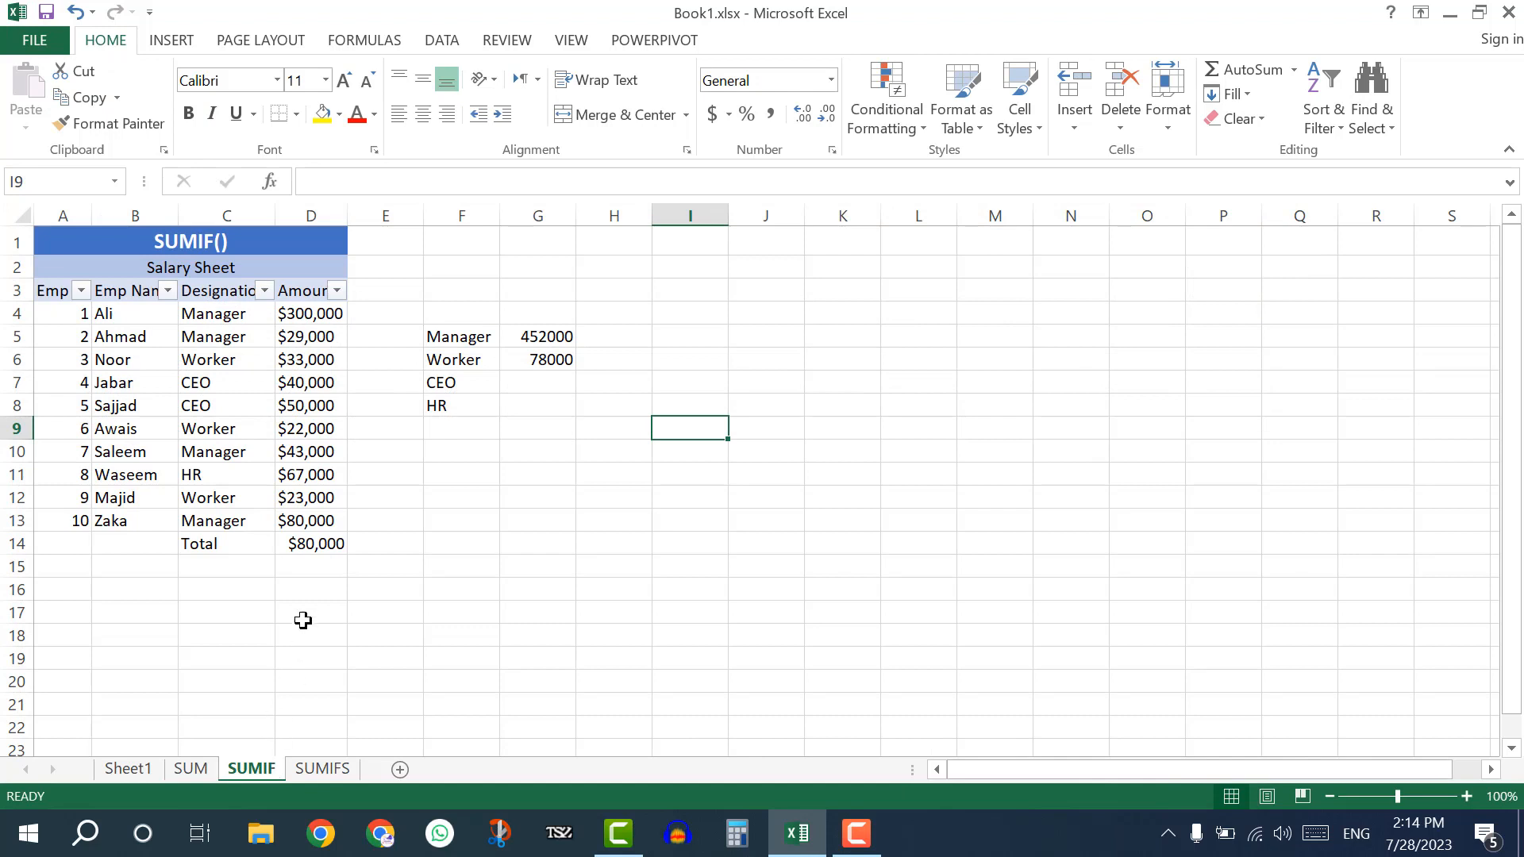
{"action": "left_click", "coordinate": [558, 338]}
{"action": "key", "text": "Delete"}
{"action": "left_click", "coordinate": [544, 358]}
{"action": "key", "text": "Delete"}
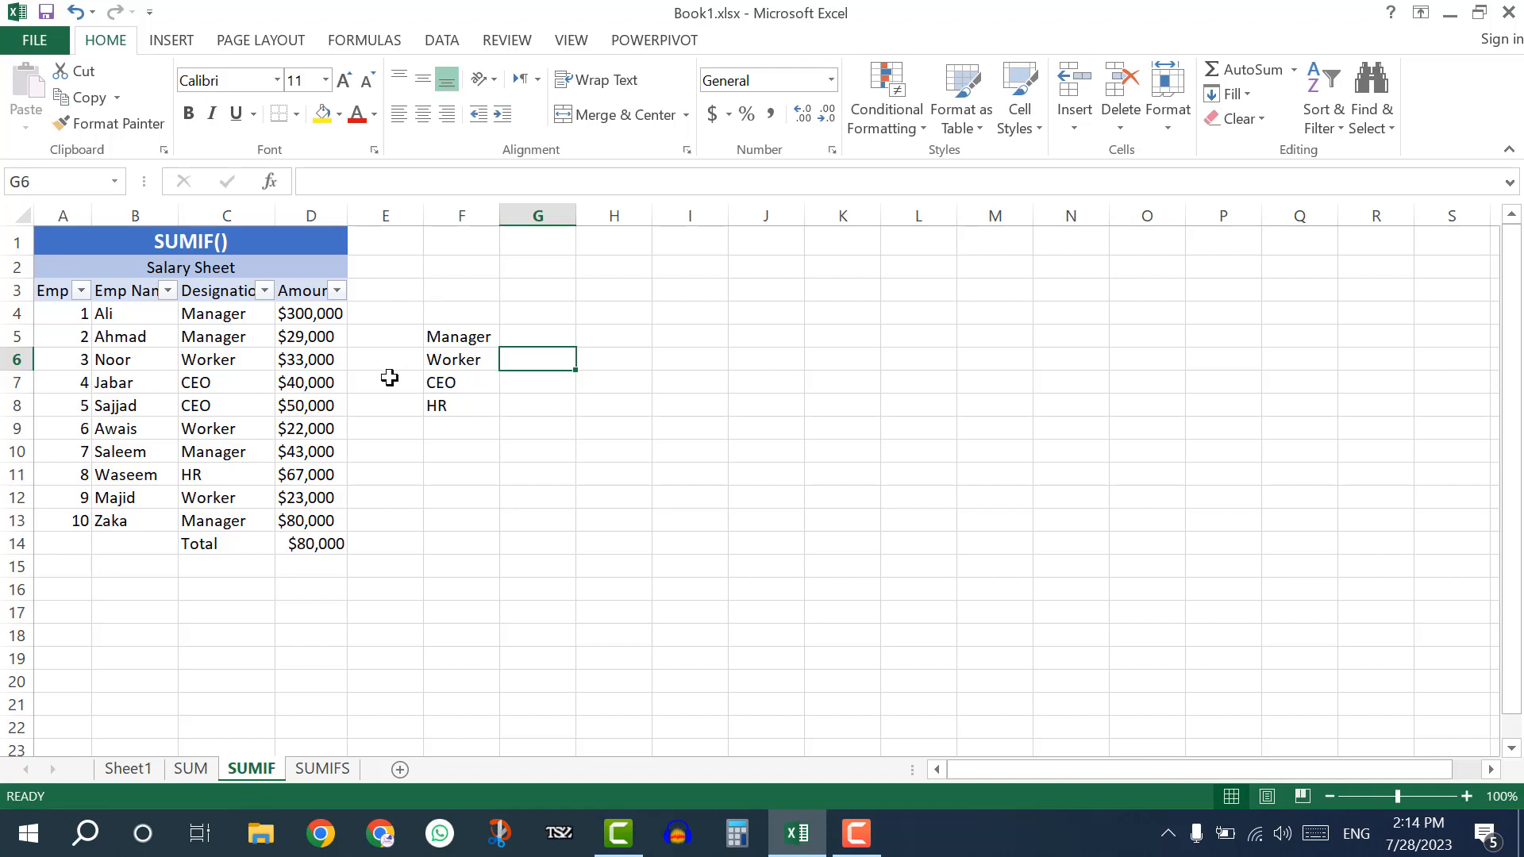
Examine which Salary Sheet rows have the Manager designation and the amounts that belong to them.
{"action": "left_click", "coordinate": [234, 312]}
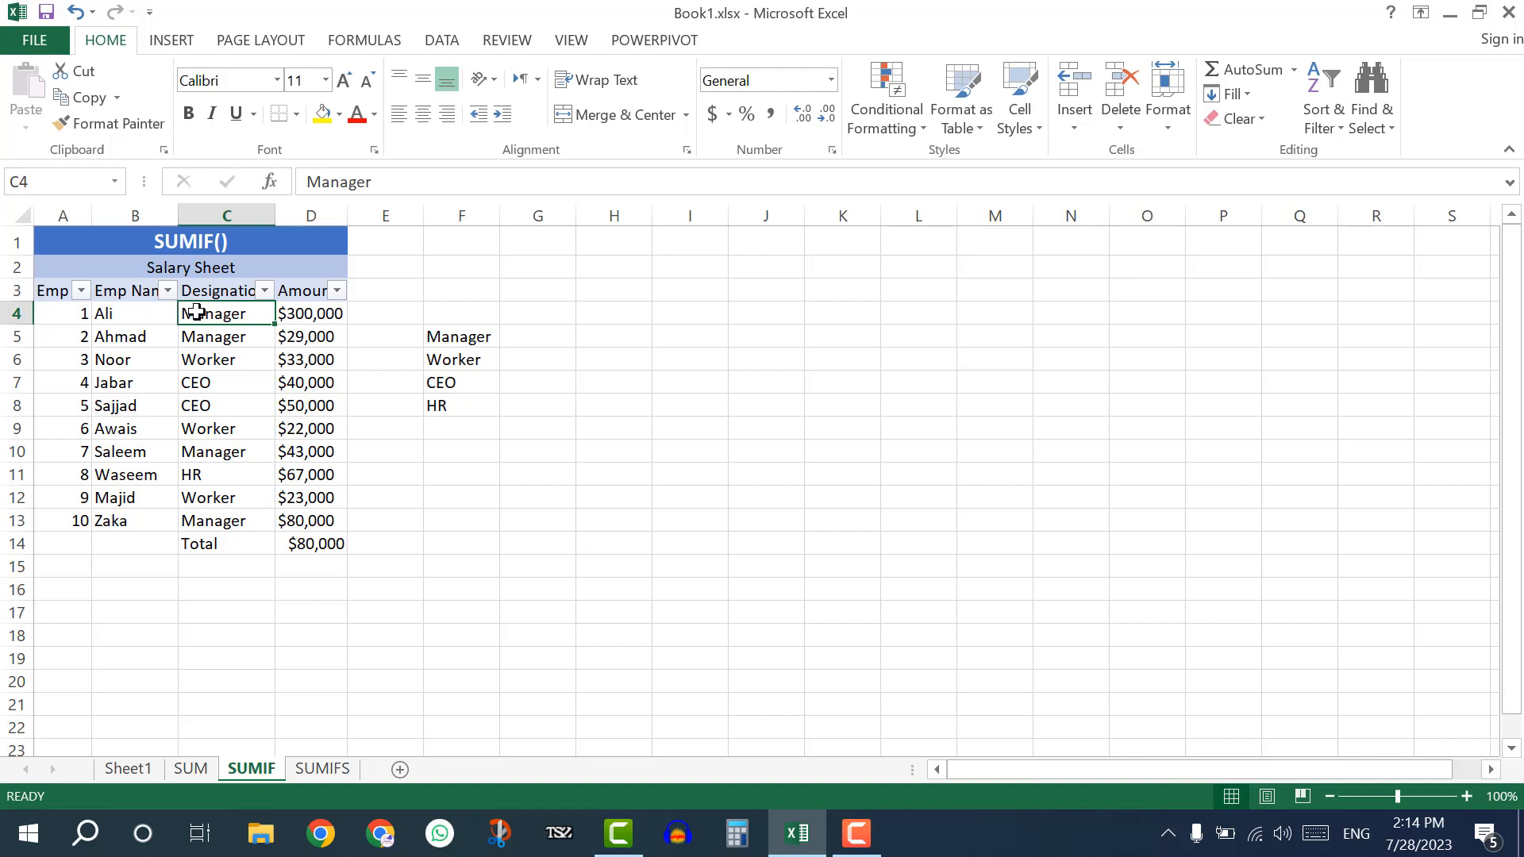
{"action": "mouse_move", "coordinate": [222, 313]}
{"action": "left_mouse_down"}
{"action": "mouse_move", "coordinate": [288, 310]}
{"action": "mouse_move", "coordinate": [252, 336]}
{"action": "mouse_move", "coordinate": [309, 337]}
{"action": "left_mouse_up"}
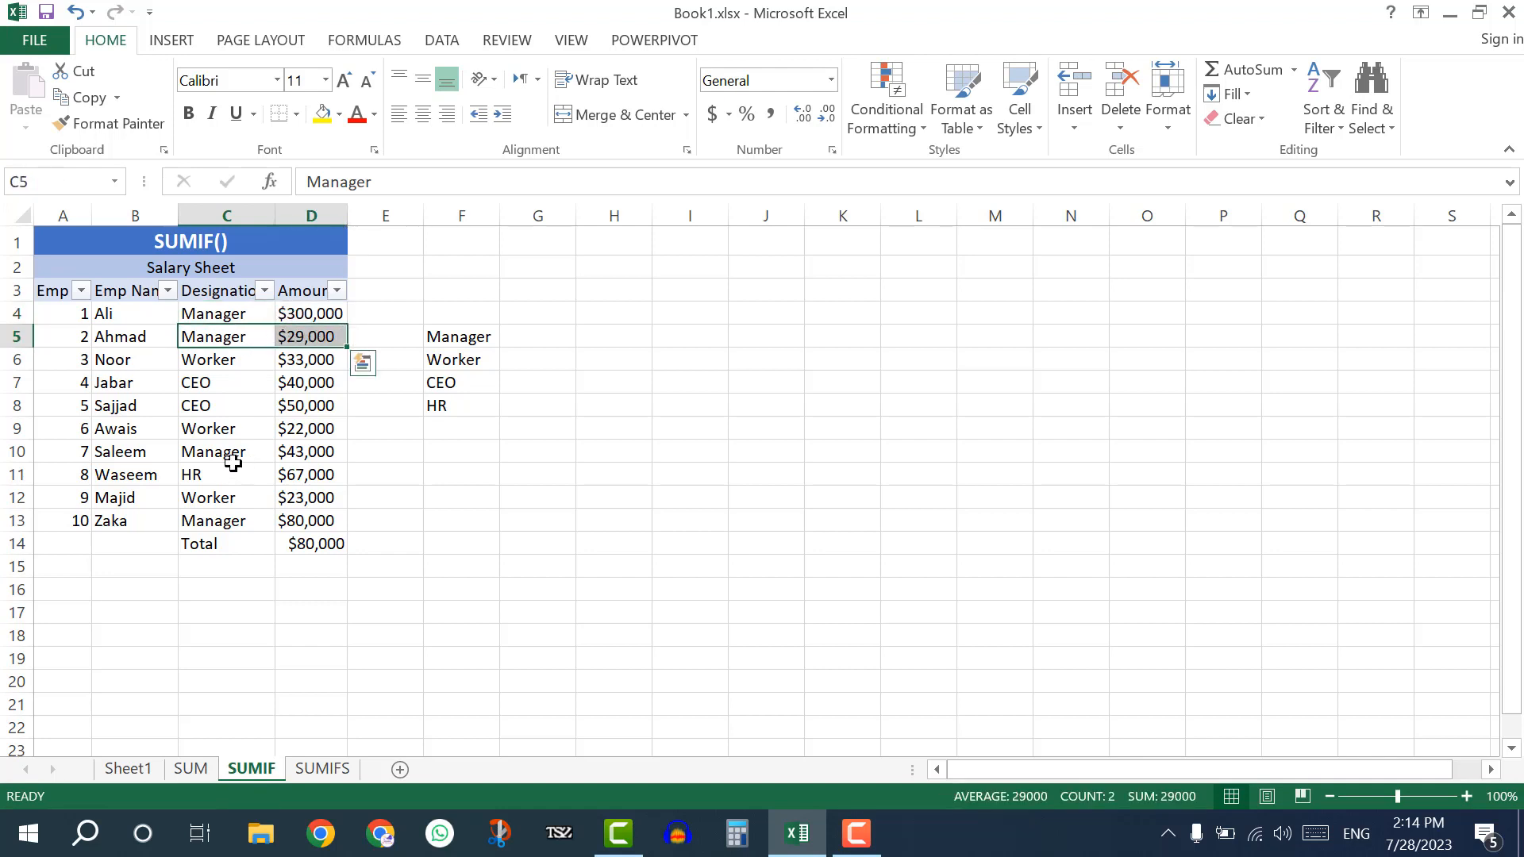
{"action": "left_click_drag", "start_coordinate": [230, 451], "coordinate": [306, 452]}
{"action": "left_click_drag", "start_coordinate": [242, 516], "coordinate": [282, 520]}
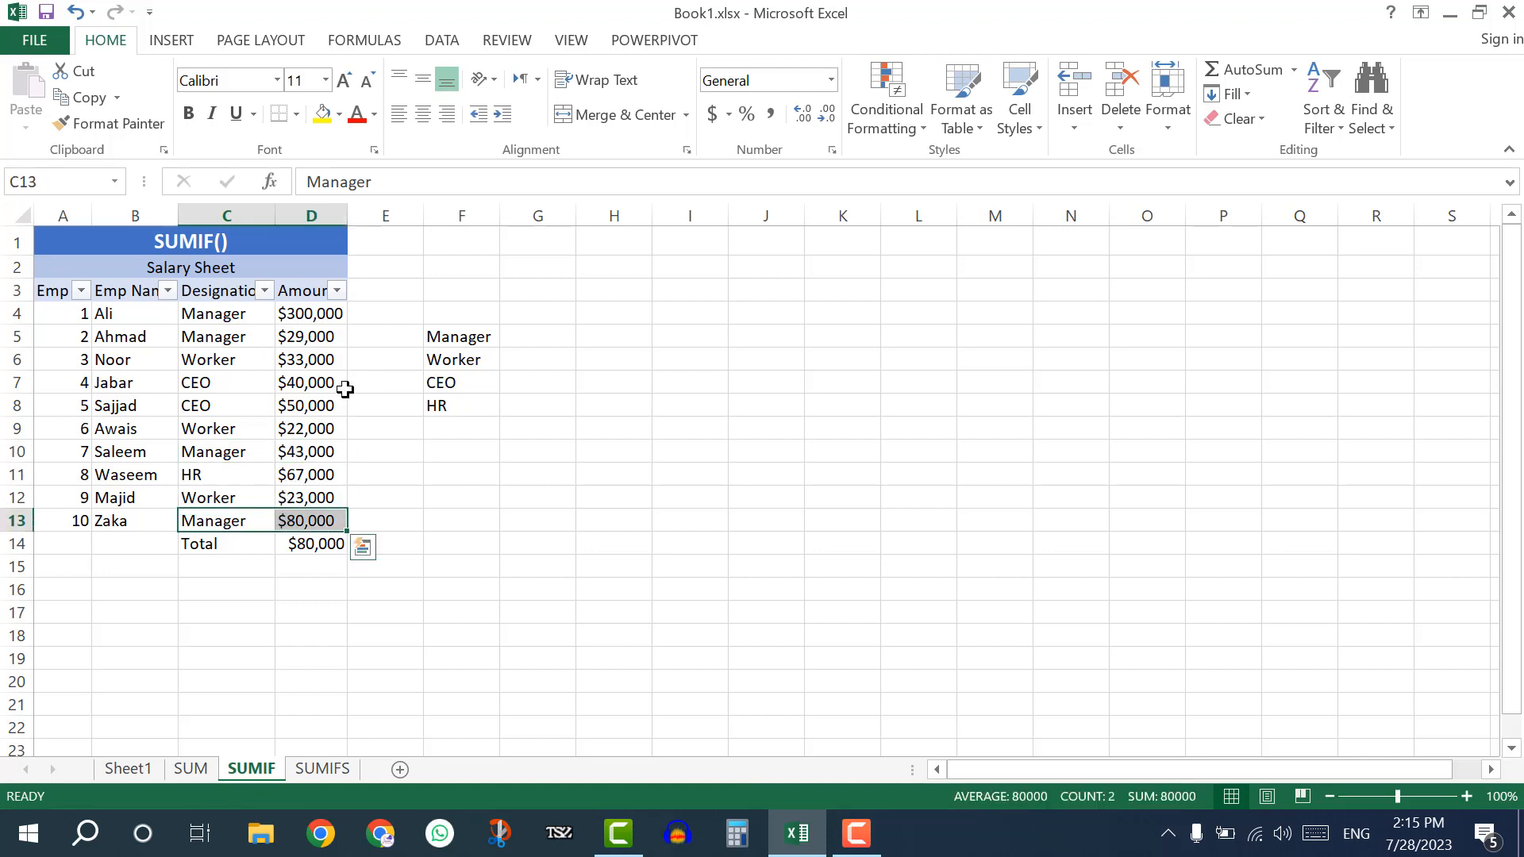
{"action": "left_click", "coordinate": [300, 333]}
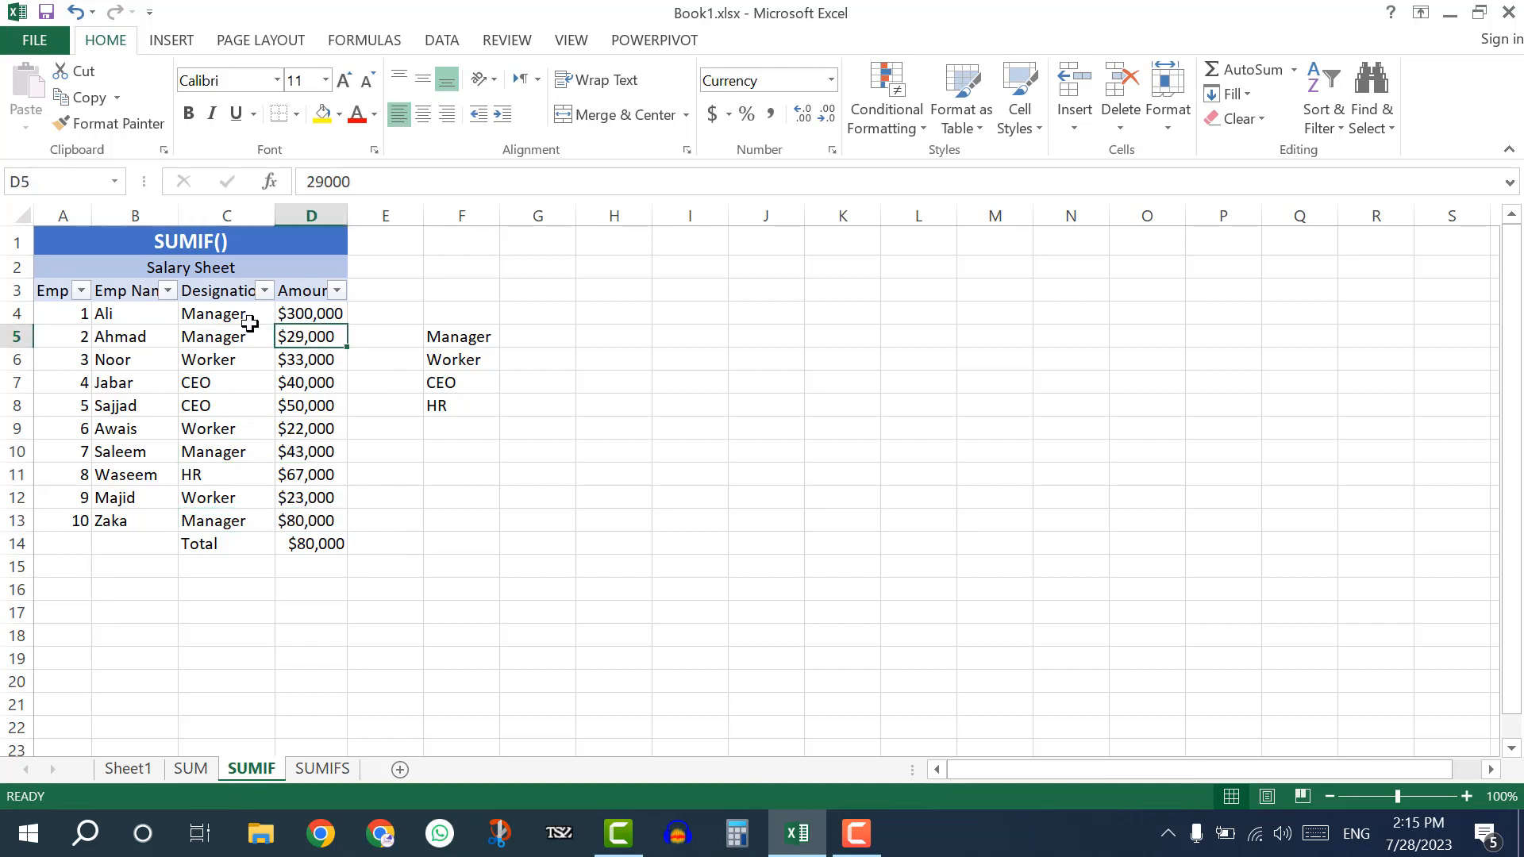
{"action": "left_click", "coordinate": [242, 322]}
{"action": "left_click", "coordinate": [245, 342]}
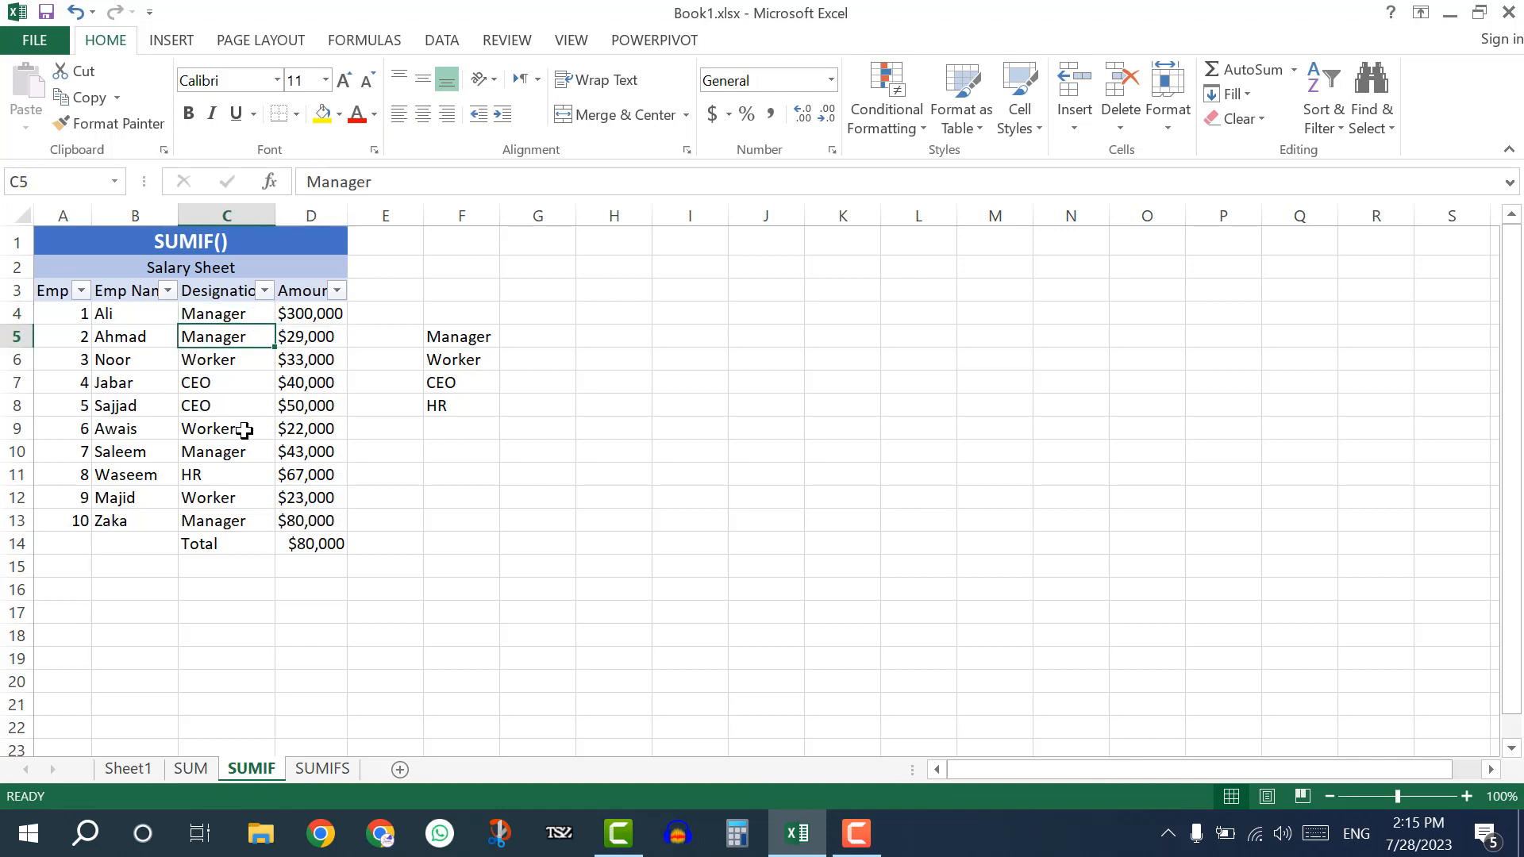
{"action": "left_click", "coordinate": [235, 480]}
{"action": "left_click", "coordinate": [235, 520]}
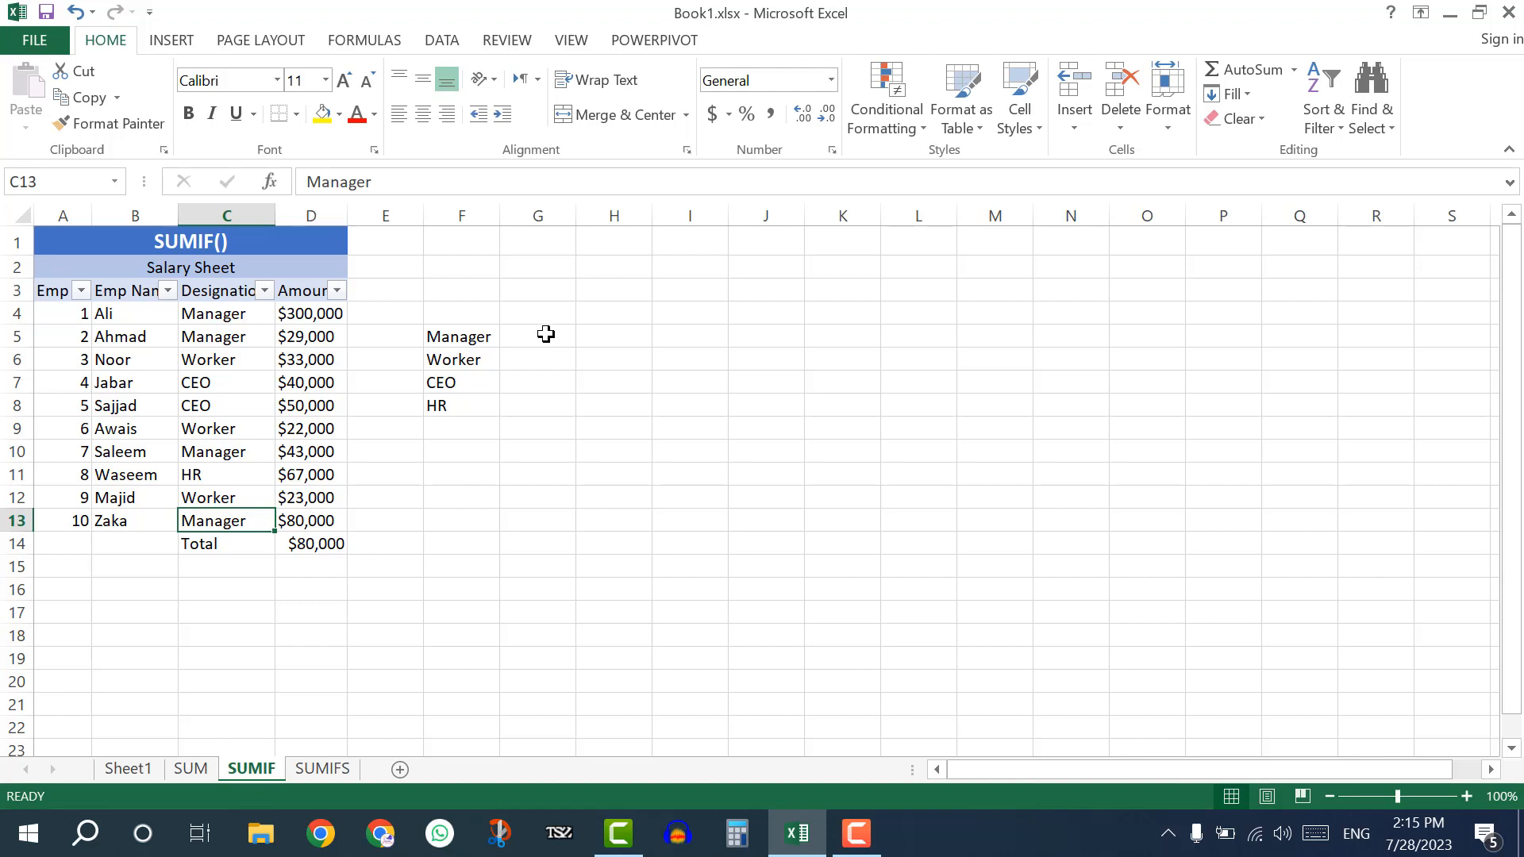
Begin a SUMIF formula in G5 beside the Manager label.
{"action": "left_click", "coordinate": [546, 334]}
{"action": "left_click", "coordinate": [475, 339]}
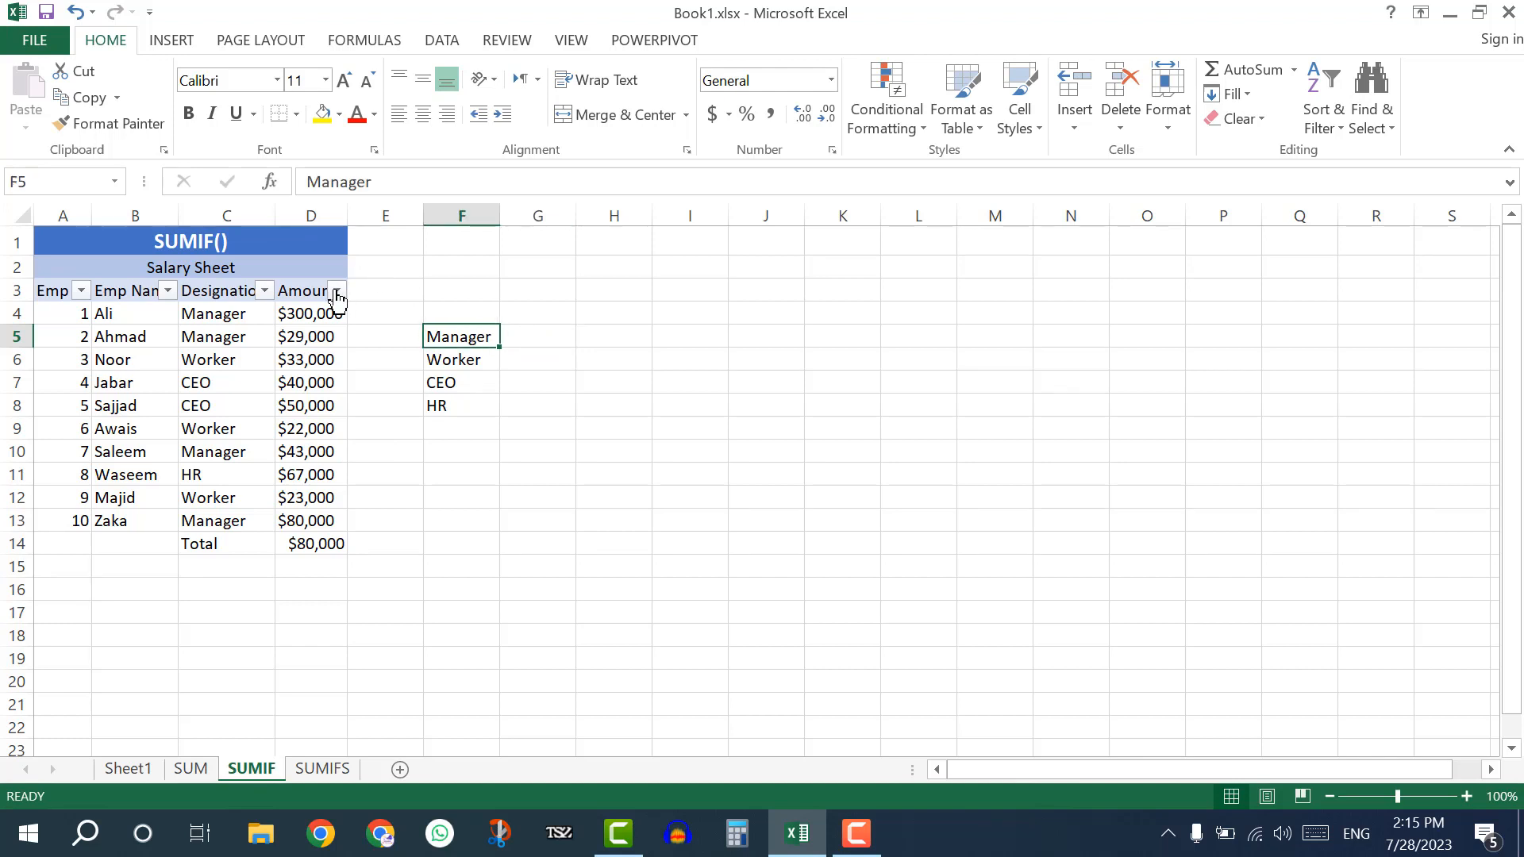
{"action": "left_click", "coordinate": [542, 335]}
{"action": "type", "text": "="}
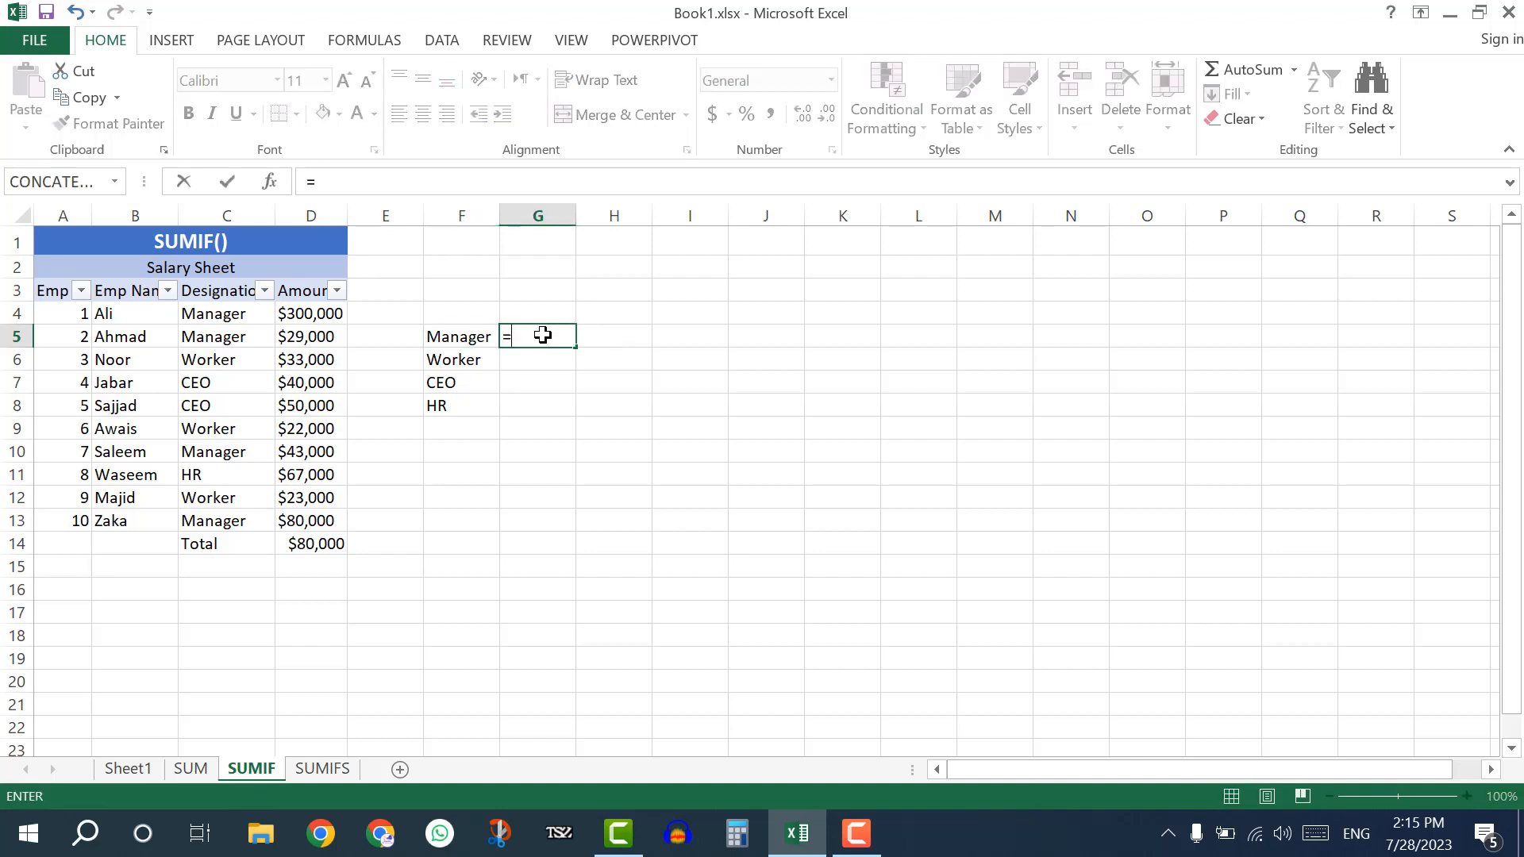
{"action": "type", "text": "SUMI"}
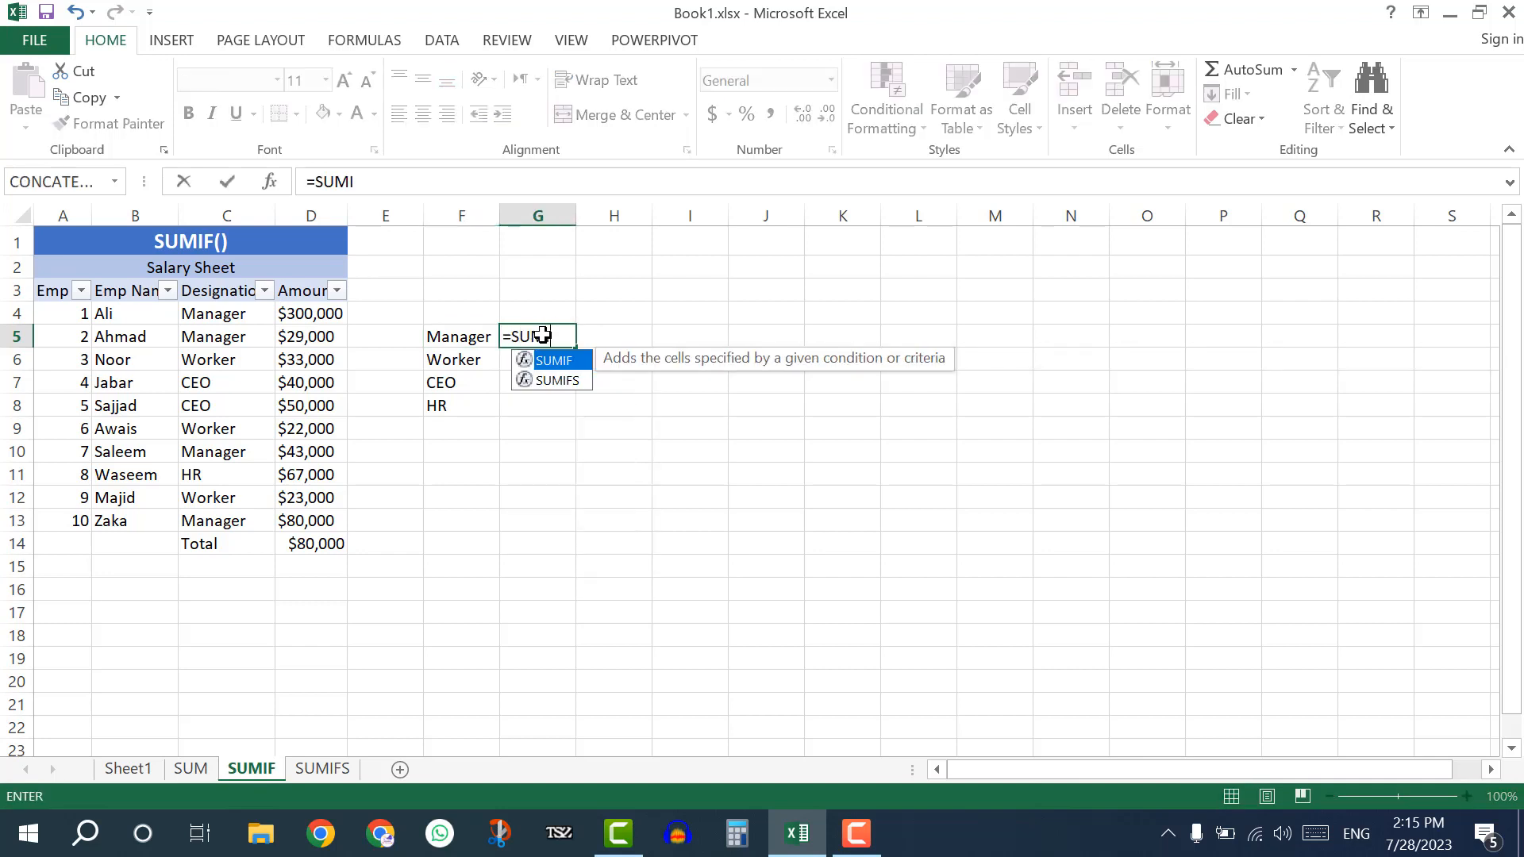
{"action": "type", "text": "F("}
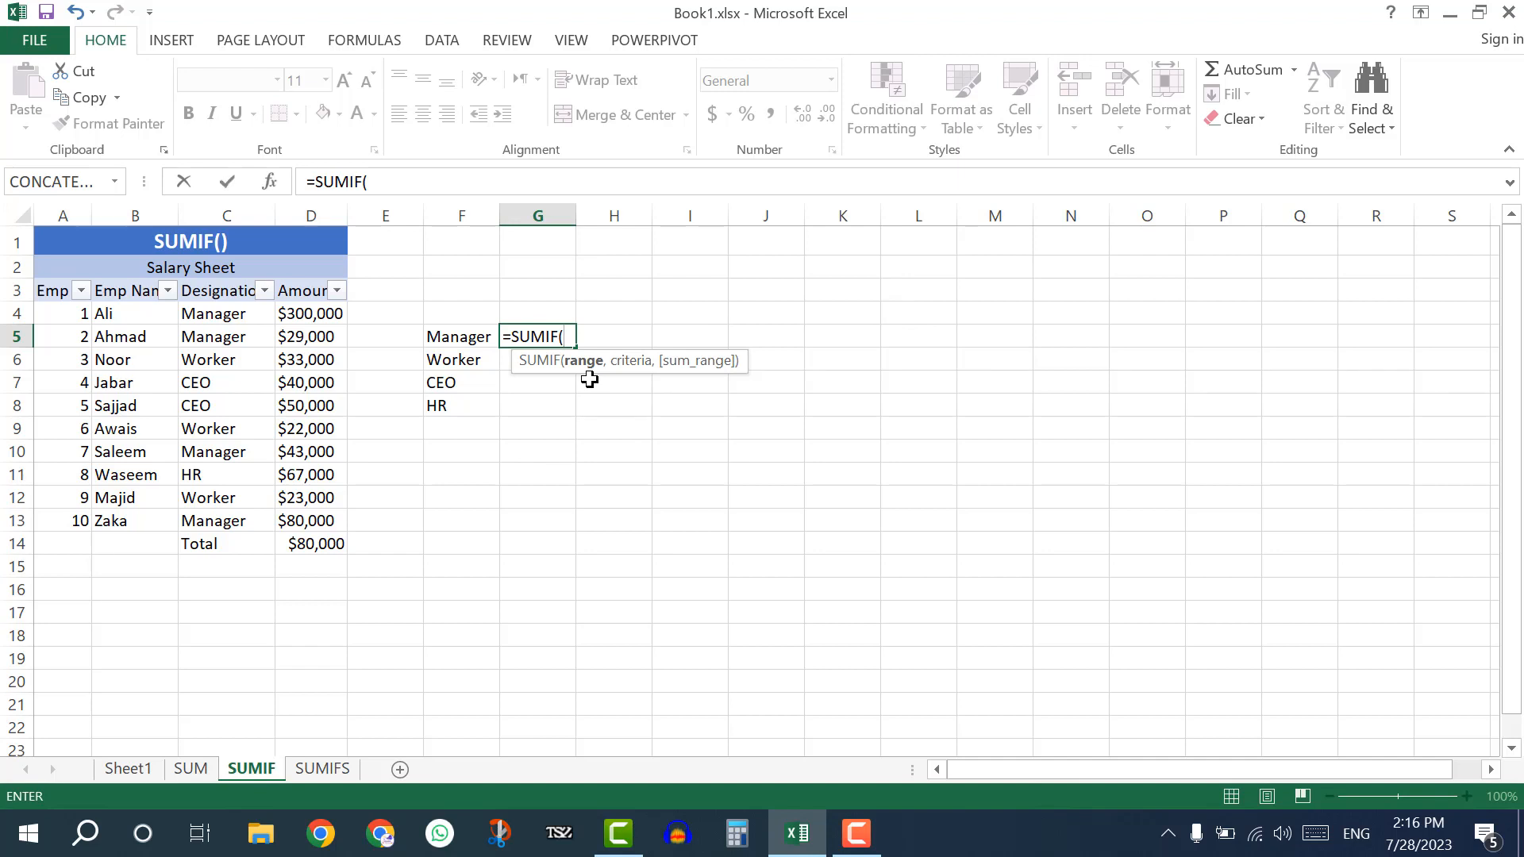
{"action": "left_click", "coordinate": [228, 315]}
{"action": "left_click_drag", "start_coordinate": [228, 316], "coordinate": [234, 521]}
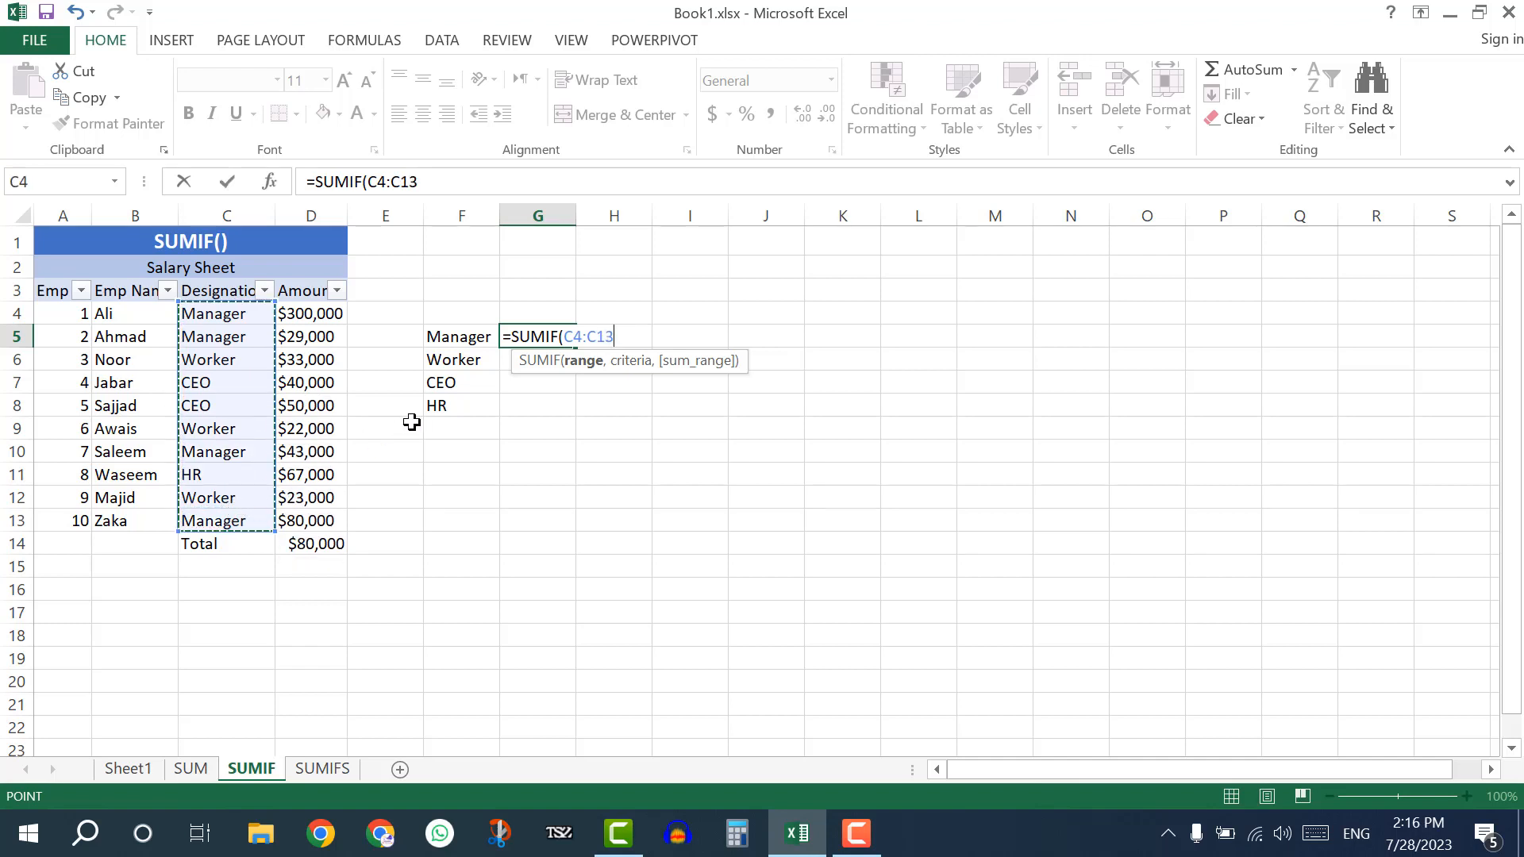
{"action": "type", "text": ","}
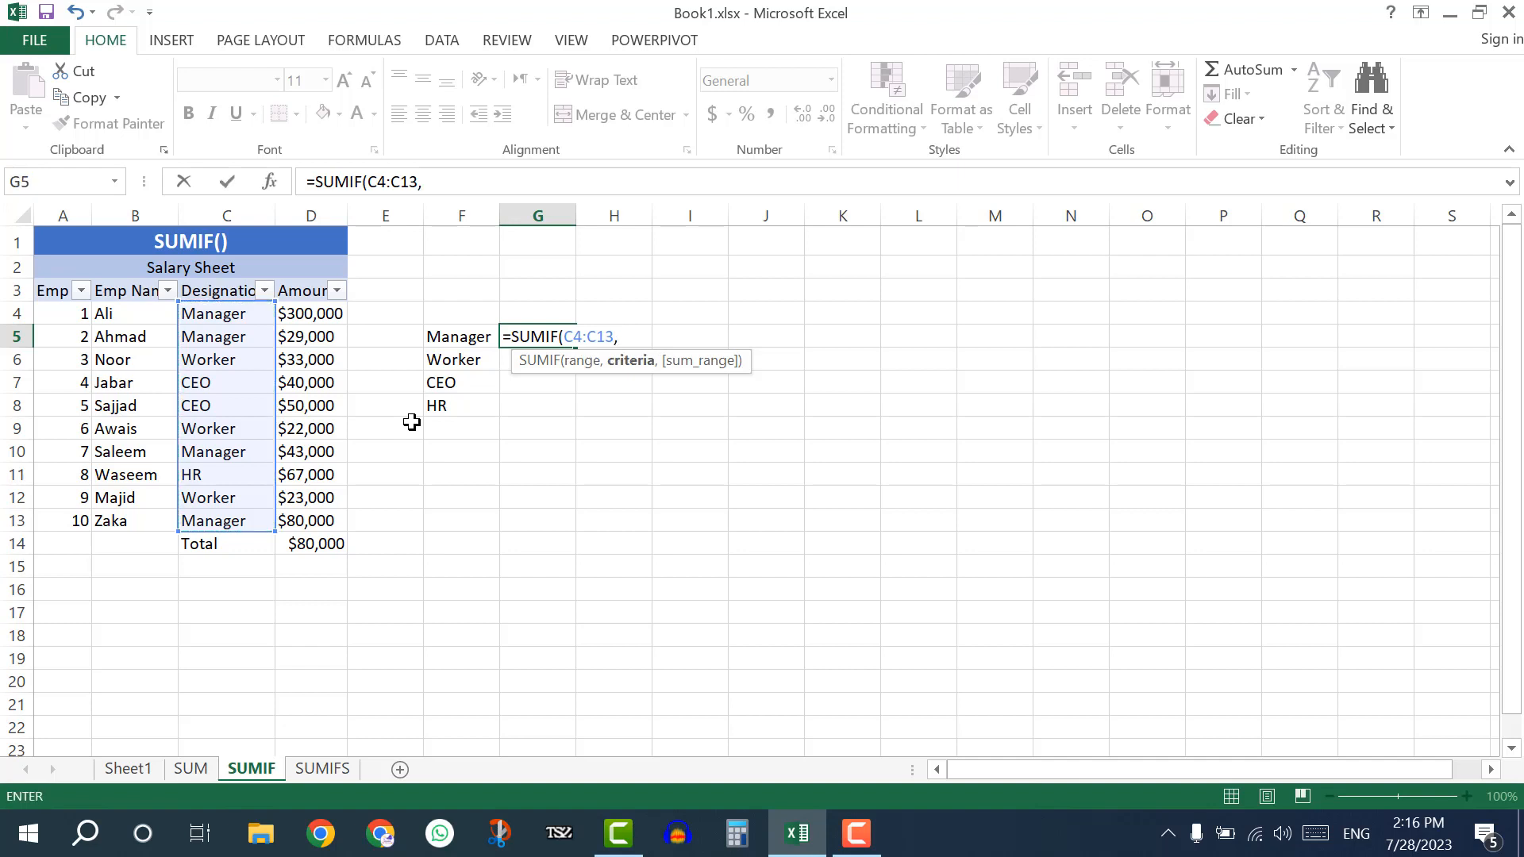
{"action": "type", "text": "\"Mane"}
{"action": "key", "text": "BackSpace"}
{"action": "type", "text": "ager"}
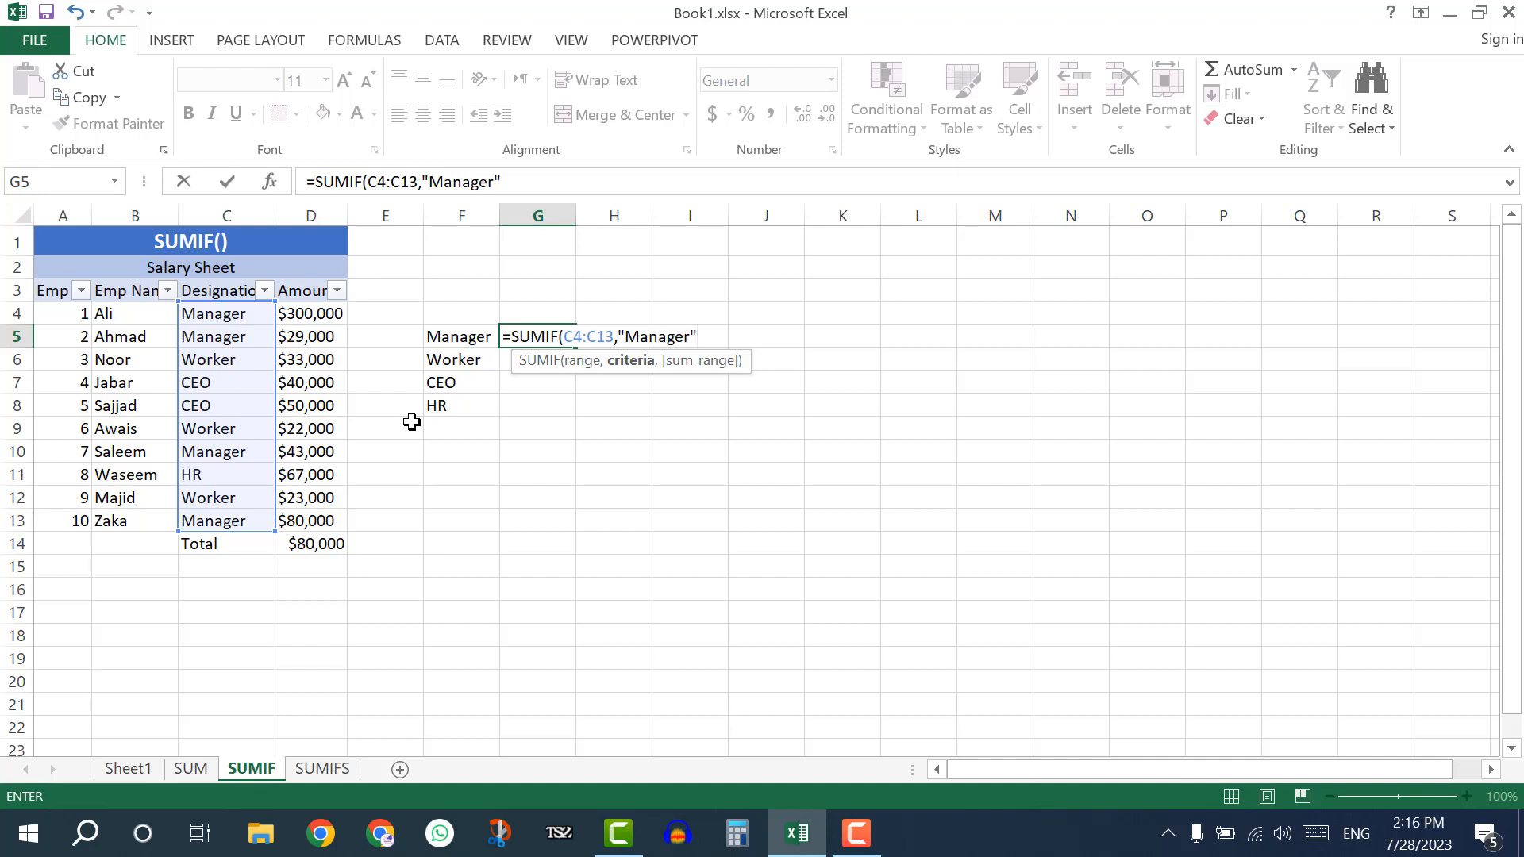
{"action": "type", "text": "\","}
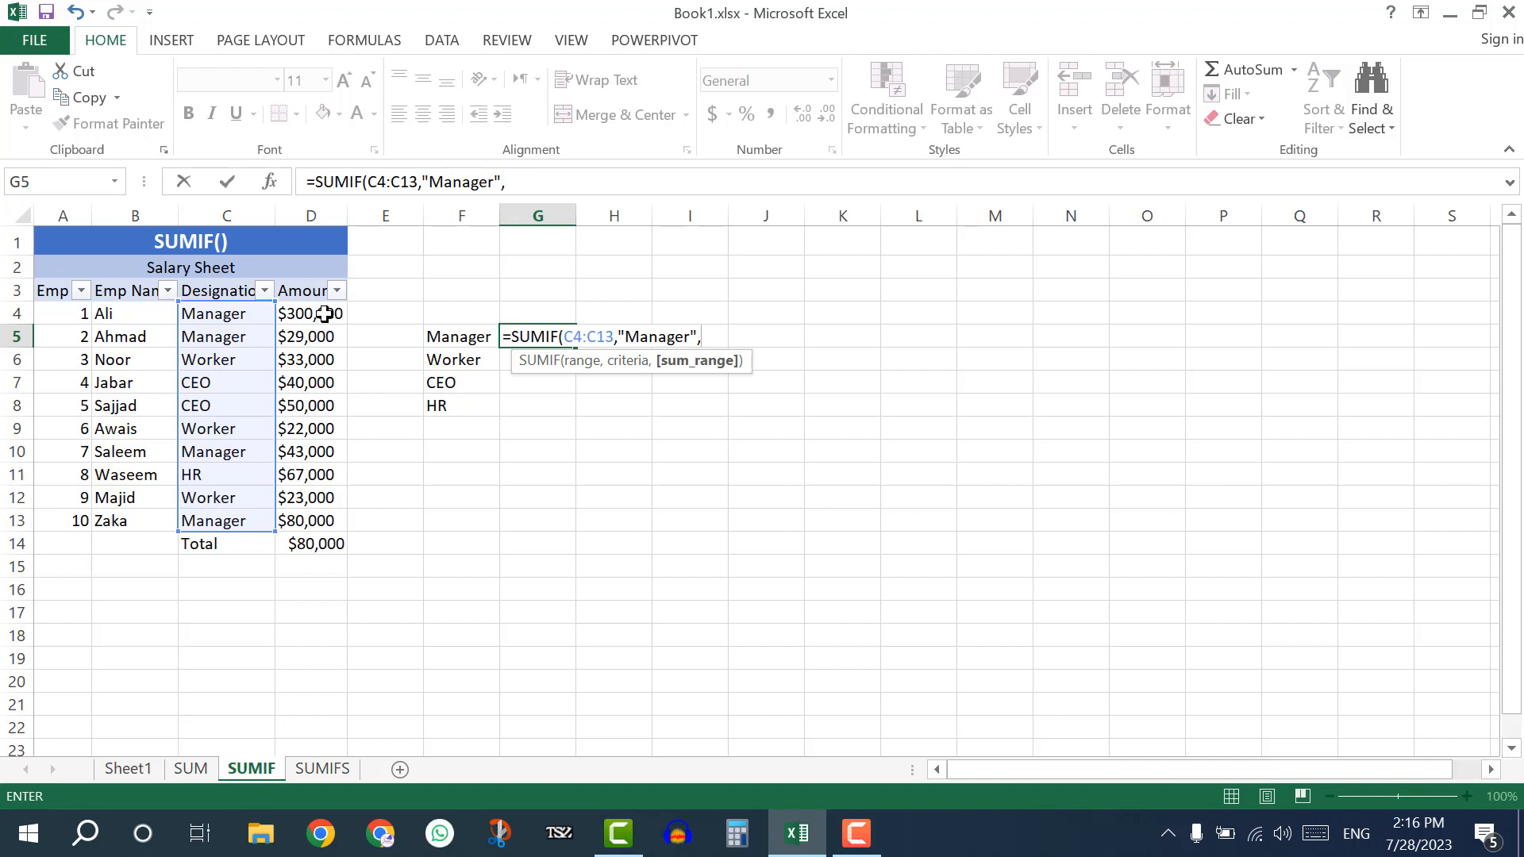
{"action": "left_click_drag", "start_coordinate": [322, 314], "coordinate": [319, 521]}
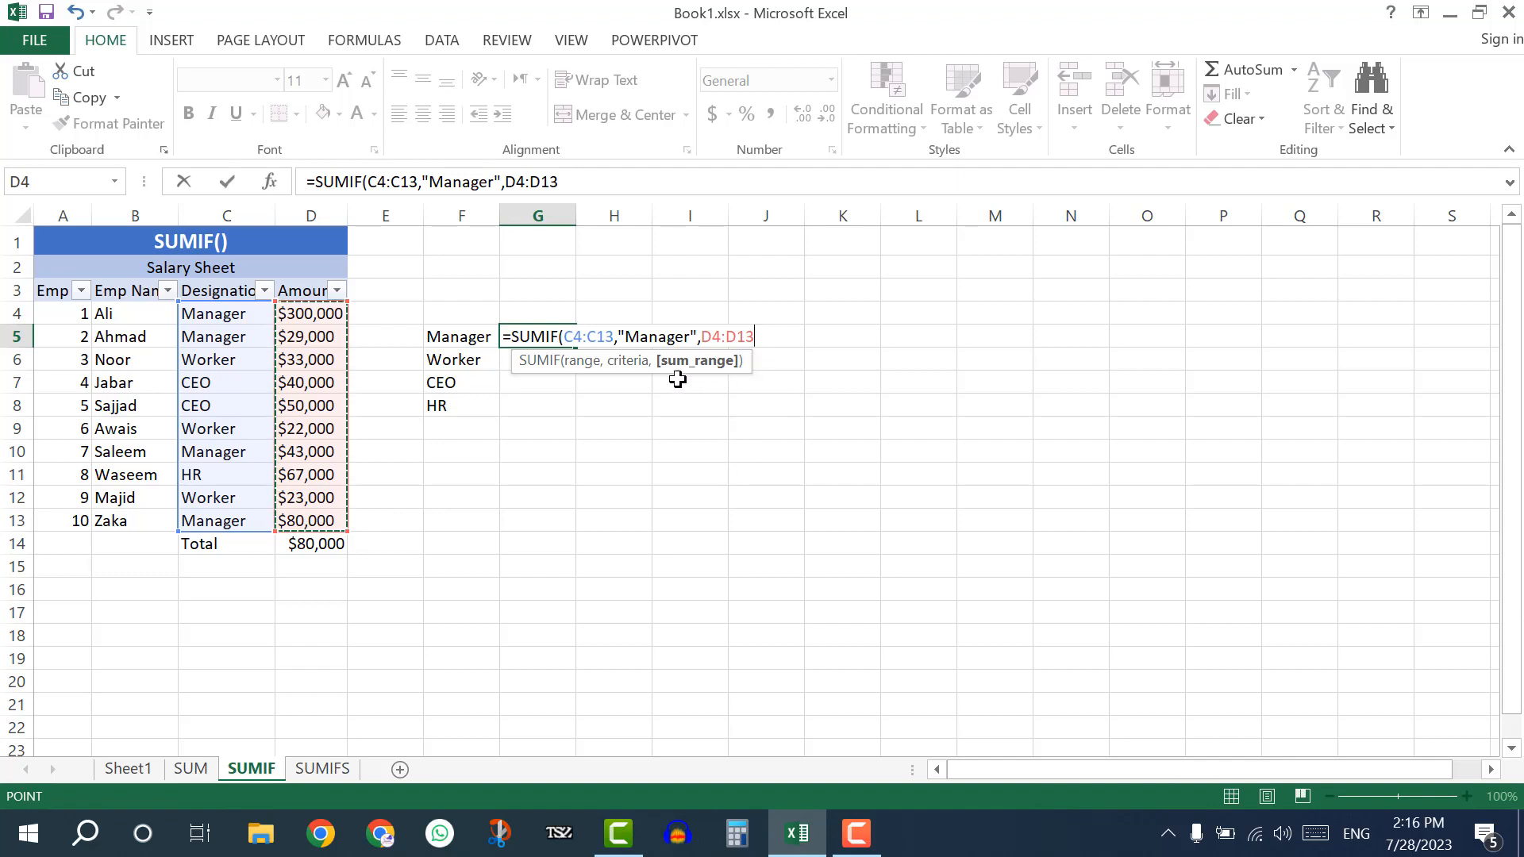
{"action": "key", "text": "BackSpace"}
{"action": "key", "text": "BackSpace"}
{"action": "key", "text": "BackSpace"}
{"action": "key", "text": "BackSpace"}
{"action": "key", "text": "BackSpace"}
{"action": "key", "text": "BackSpace"}
{"action": "key", "text": "BackSpace"}
{"action": "key", "text": "BackSpace"}
{"action": "key", "text": "BackSpace"}
{"action": "key", "text": "BackSpace"}
{"action": "key", "text": "BackSpace"}
{"action": "key", "text": "BackSpace"}
{"action": "key", "text": "BackSpace"}
{"action": "key", "text": "BackSpace"}
{"action": "key", "text": "BackSpace"}
{"action": "key", "text": "BackSpace"}
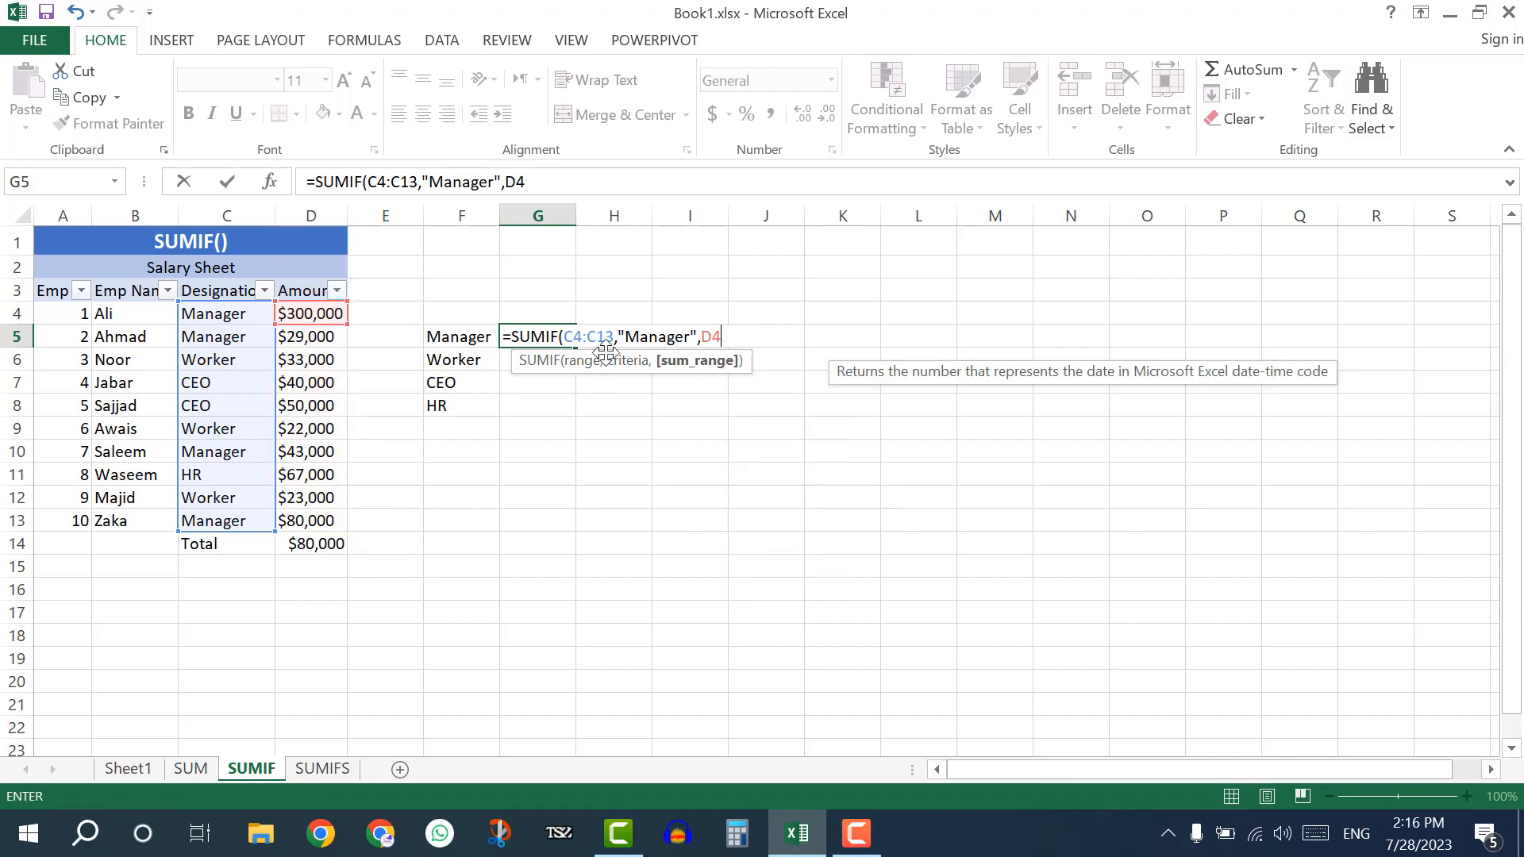
{"action": "key", "text": "BackSpace"}
{"action": "key", "text": "BackSpace"}
{"action": "key", "text": "BackSpace"}
{"action": "key", "text": "BackSpace"}
{"action": "key", "text": "BackSpace"}
{"action": "key", "text": "BackSpace"}
{"action": "key", "text": "BackSpace"}
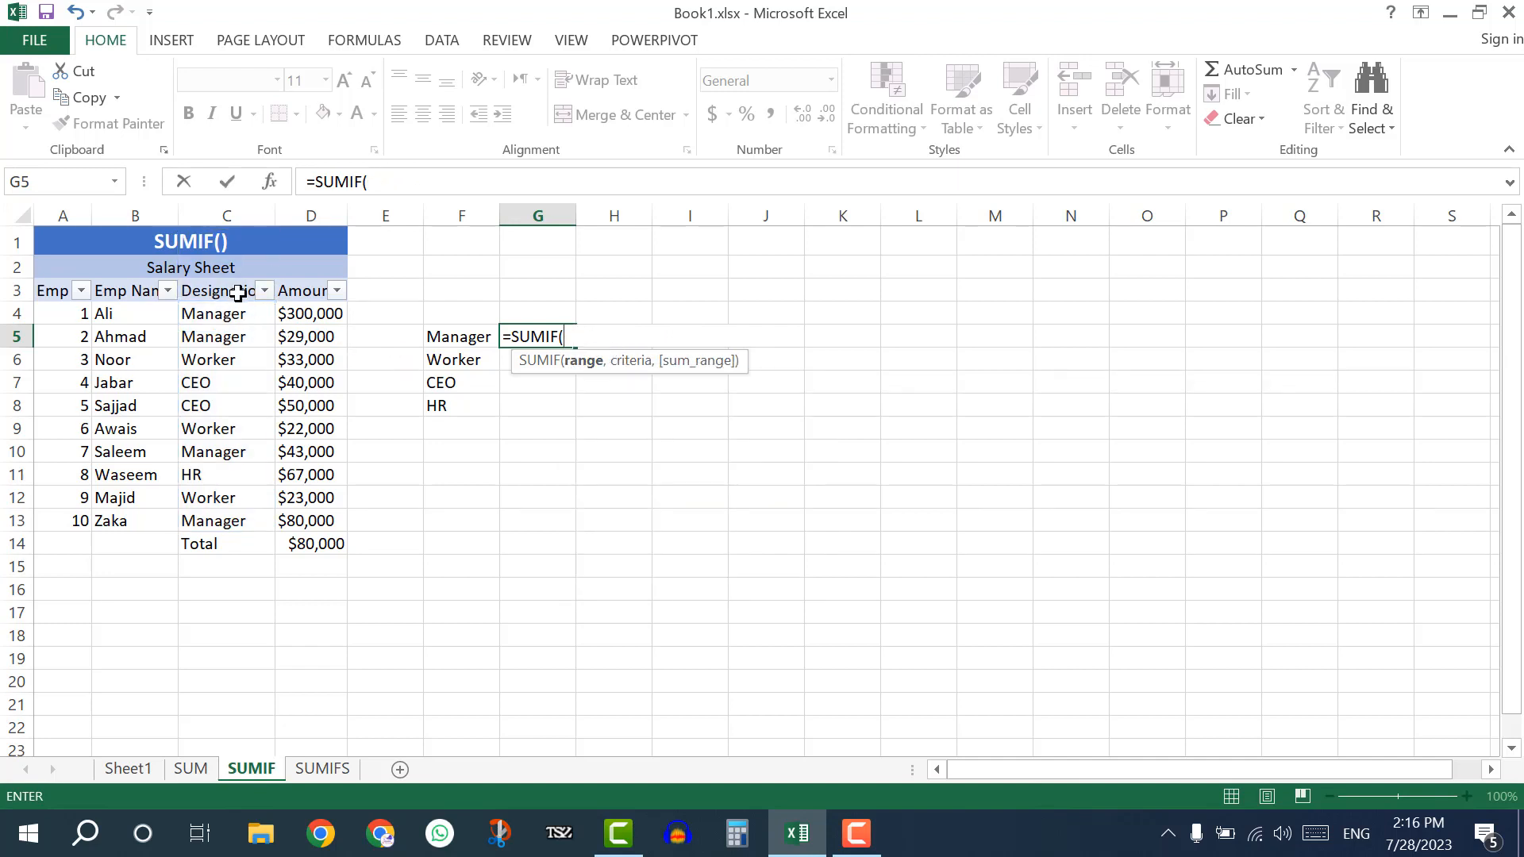
Complete the Manager salary total in G5 as =SUMIF(C4:C13,"Manager",D4:D13).
{"action": "left_click_drag", "start_coordinate": [239, 313], "coordinate": [245, 511]}
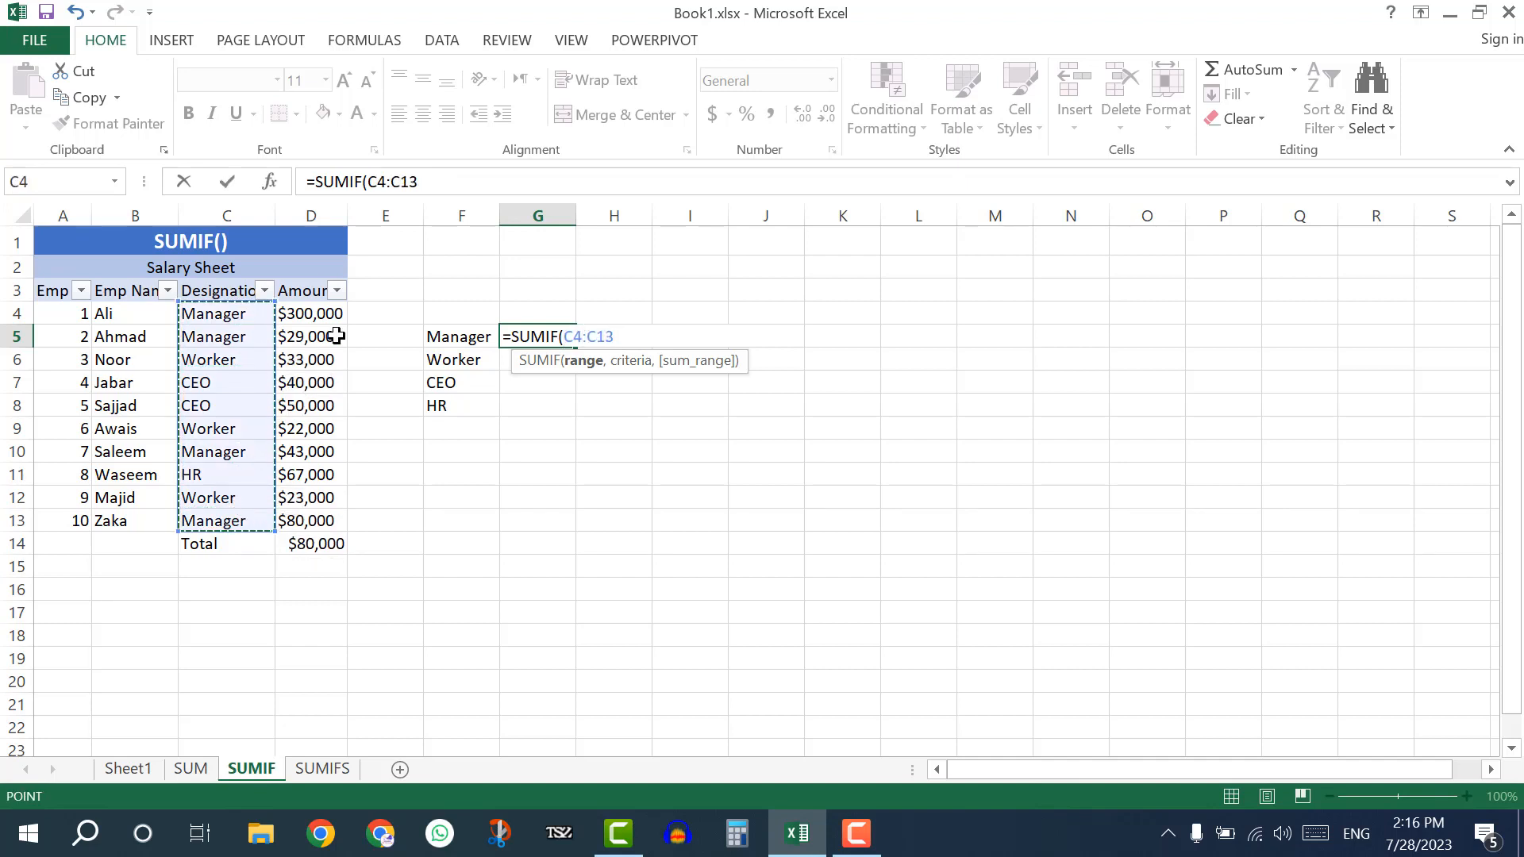
{"action": "type", "text": ","}
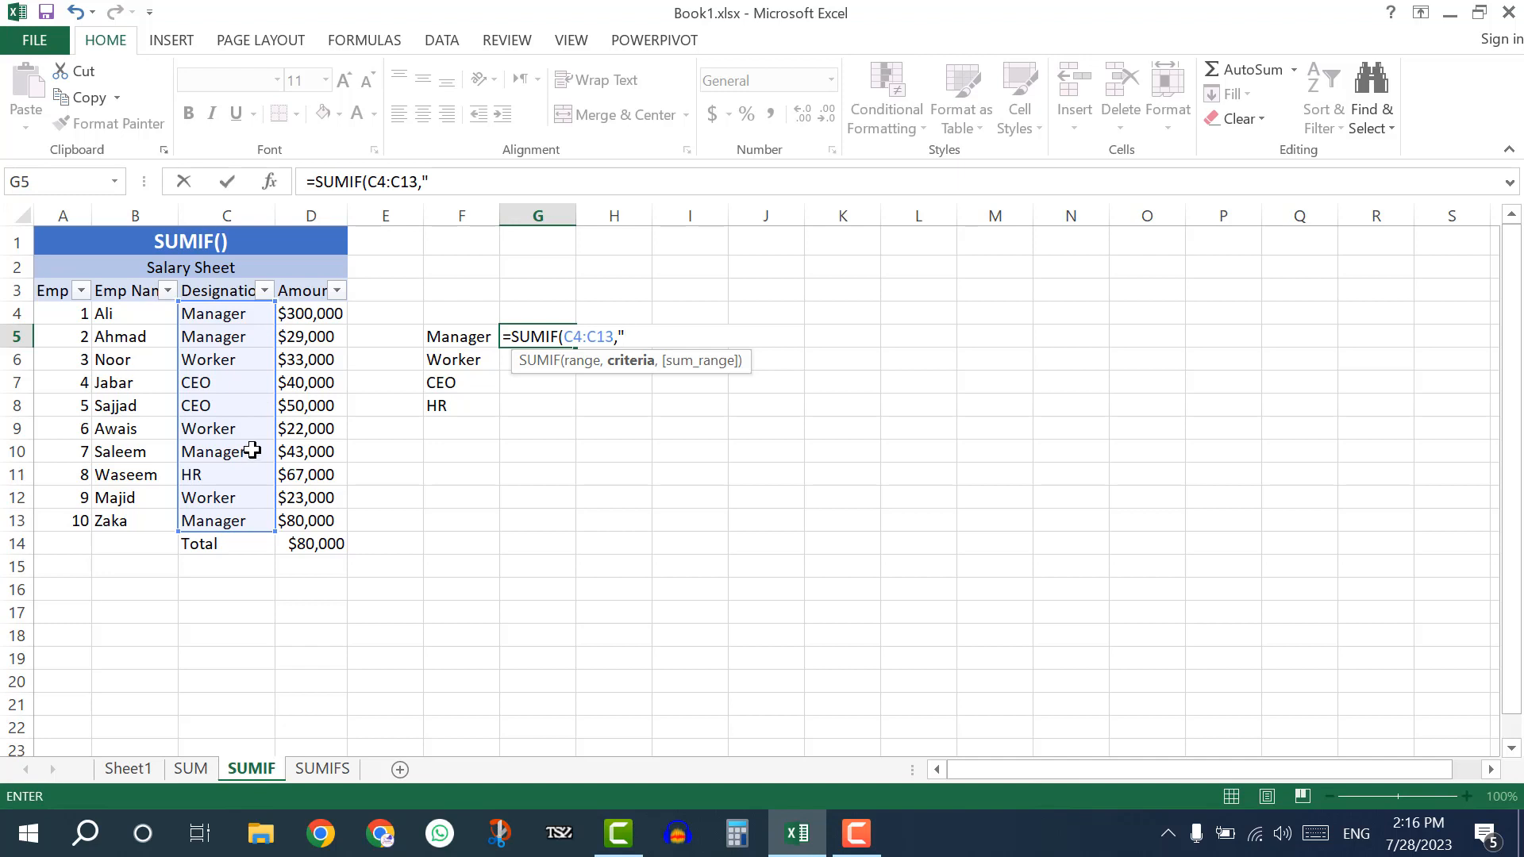
{"action": "type", "text": "Manager\","}
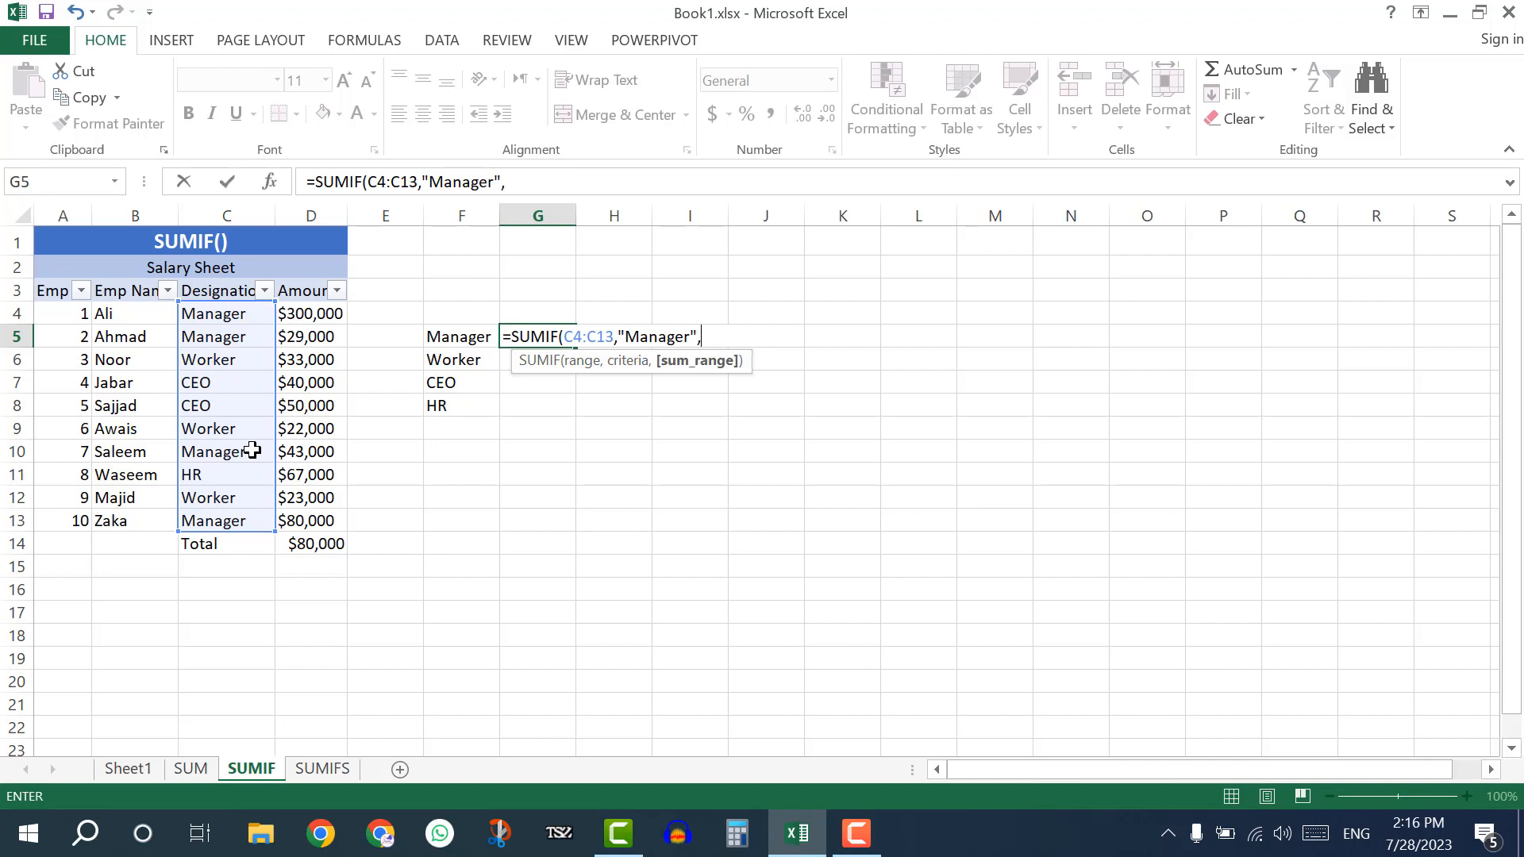
{"action": "left_click_drag", "start_coordinate": [316, 312], "coordinate": [319, 508]}
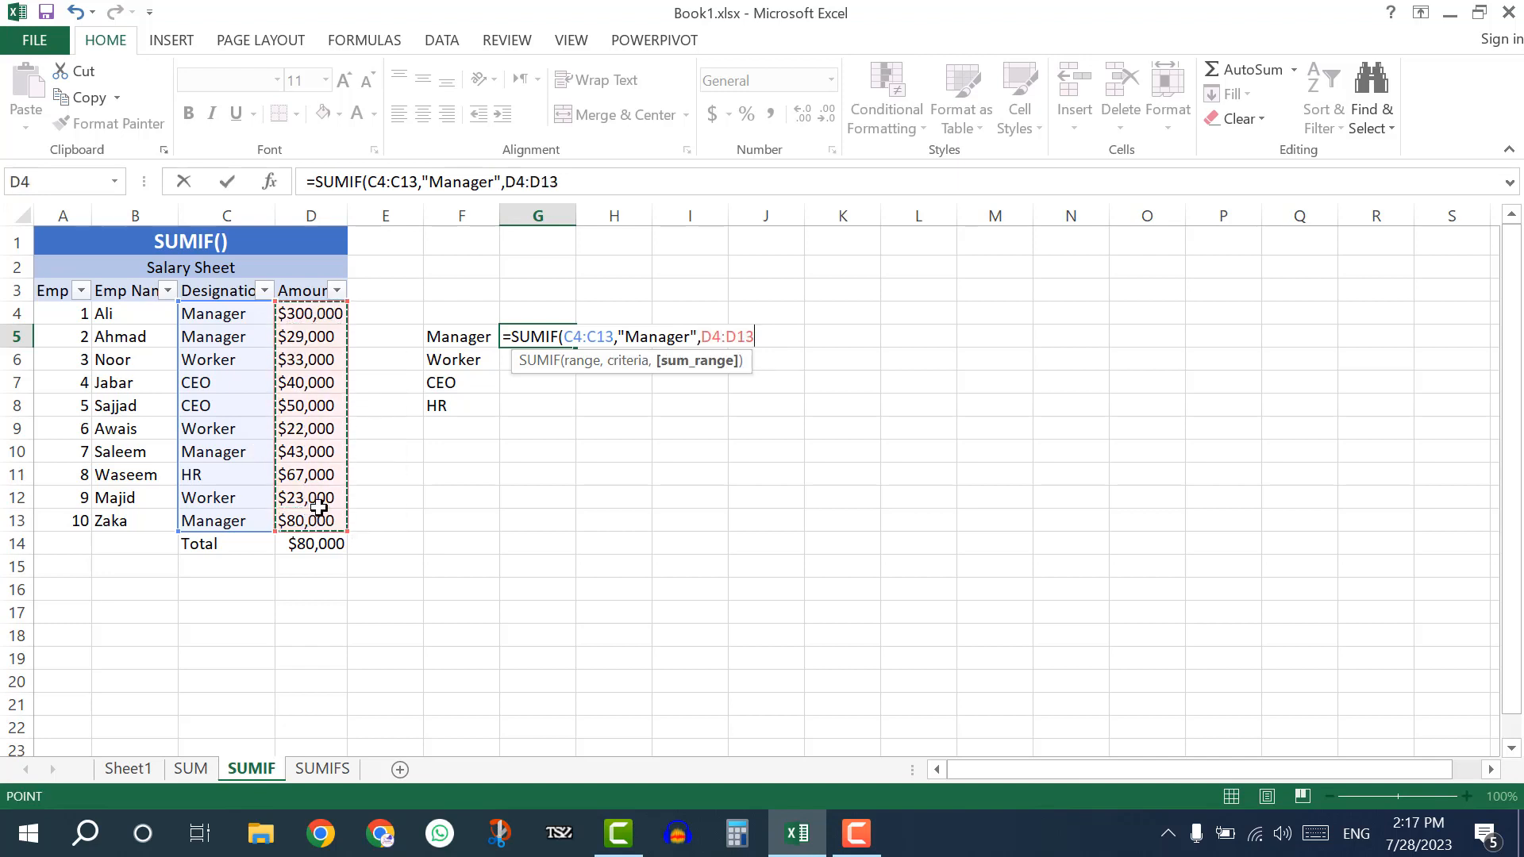
{"action": "key", "text": "Return"}
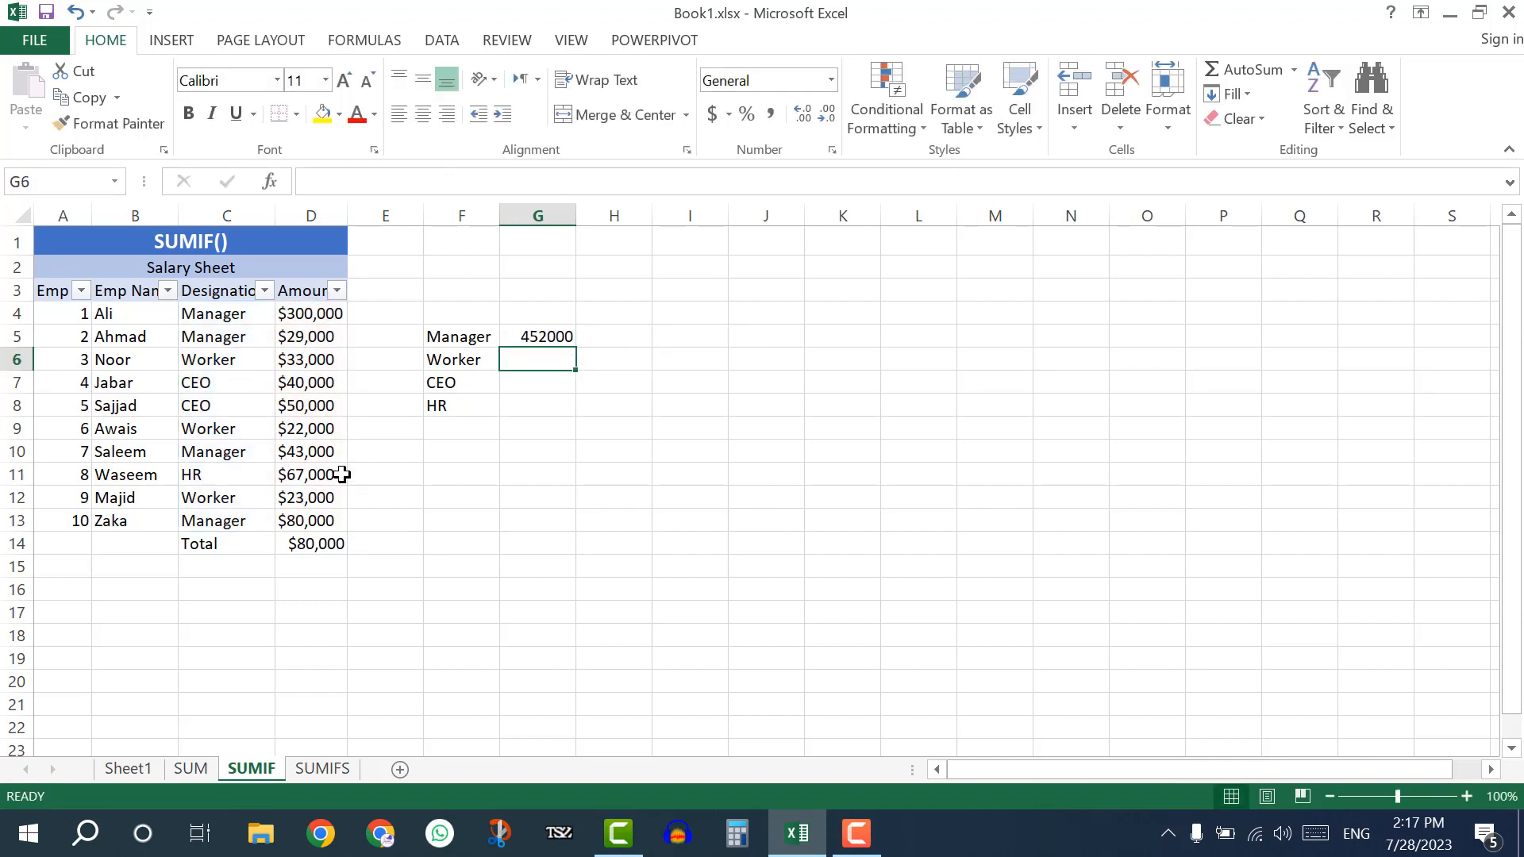
Examine the G5 formula and select the Manager rows with their amounts to compare their sum with the SUMIF result.
{"action": "left_click", "coordinate": [555, 334]}
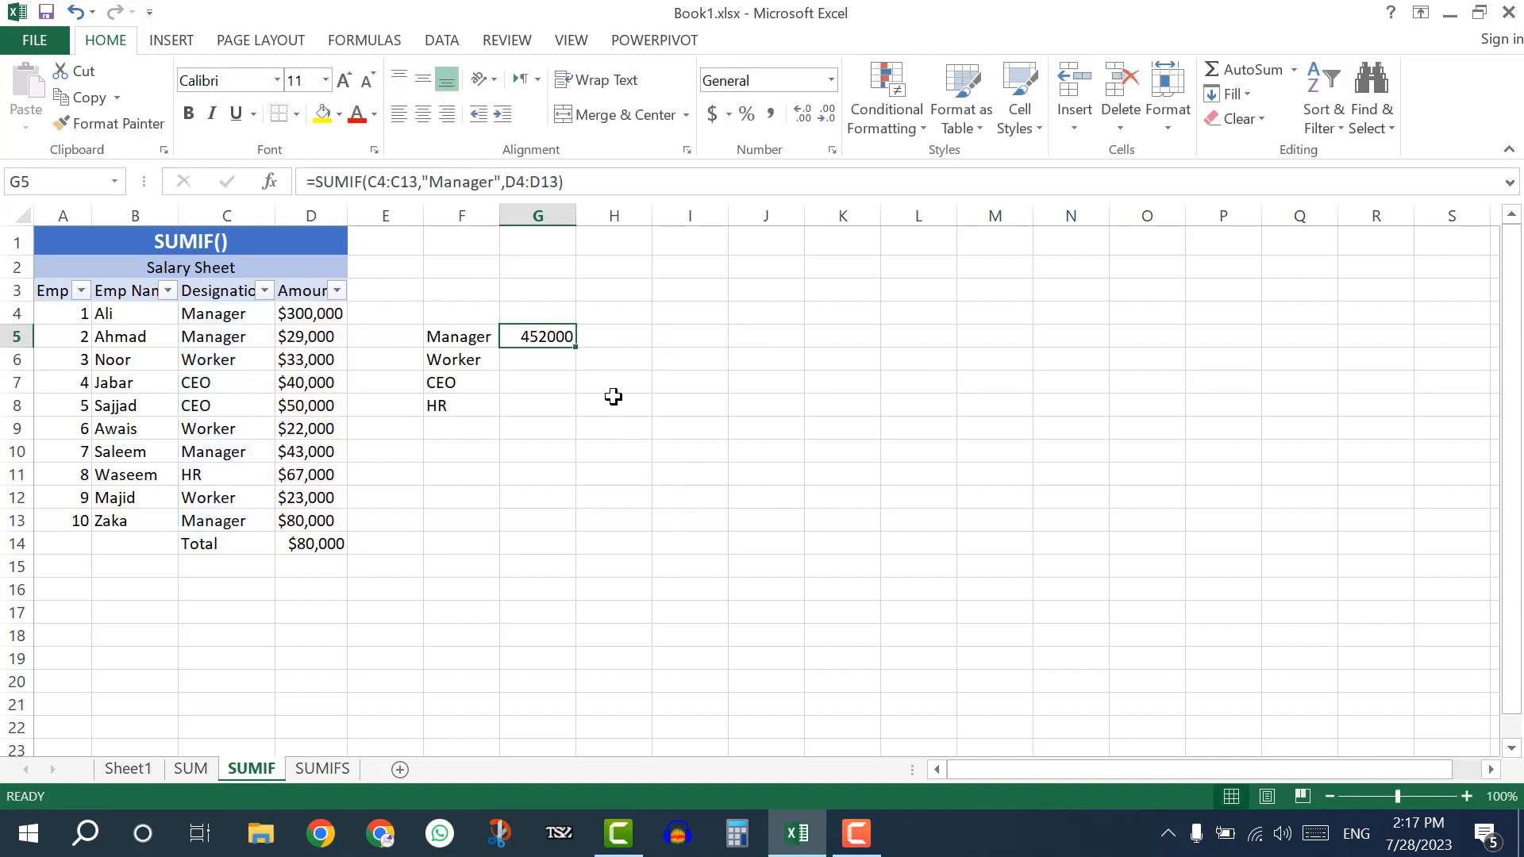
{"action": "left_click", "coordinate": [230, 315]}
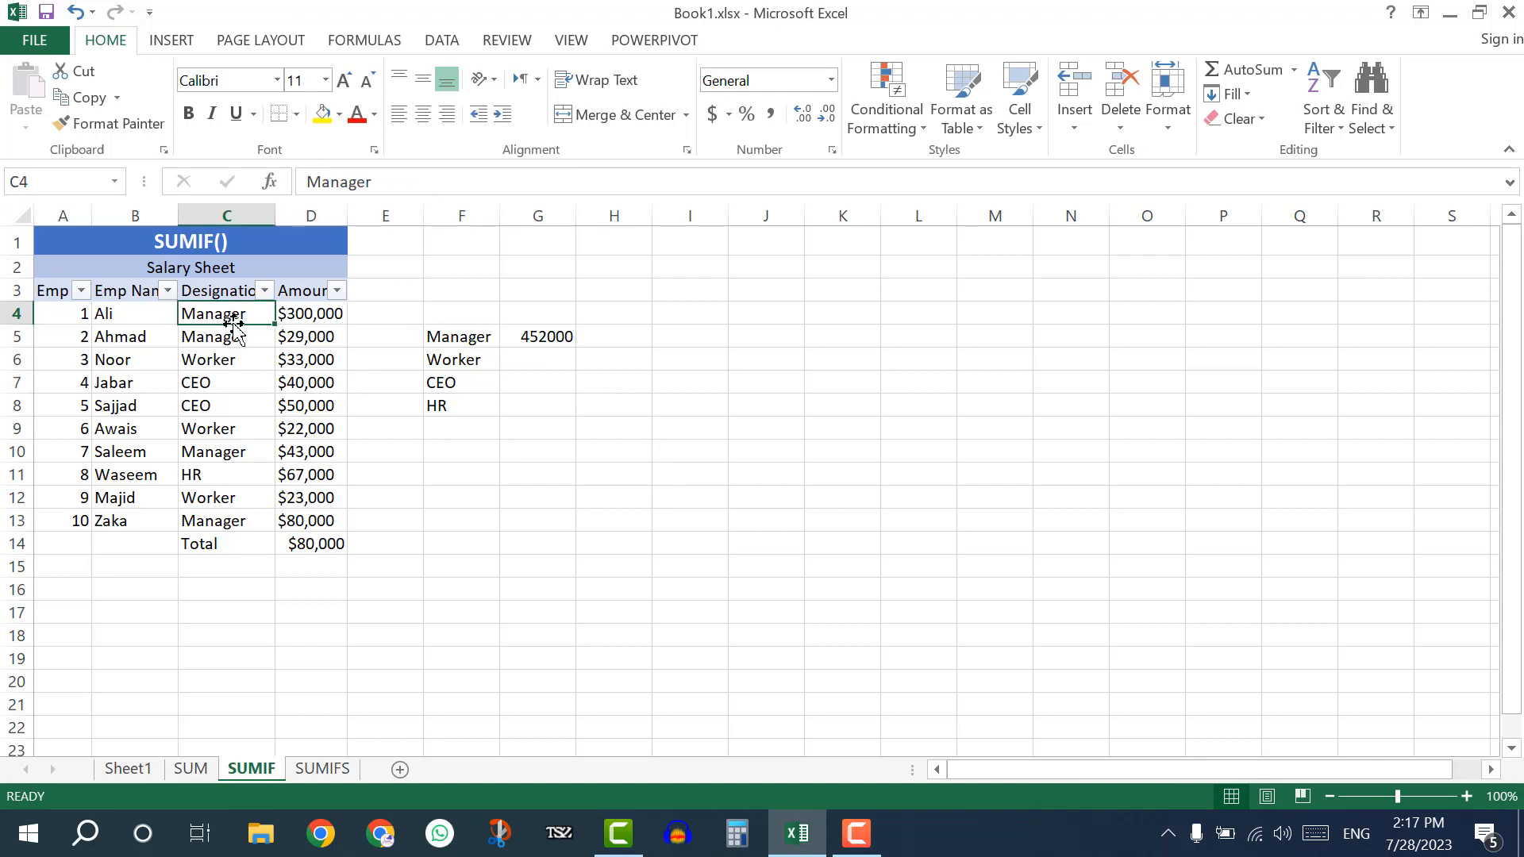
{"action": "left_click_drag", "start_coordinate": [236, 314], "coordinate": [306, 337]}
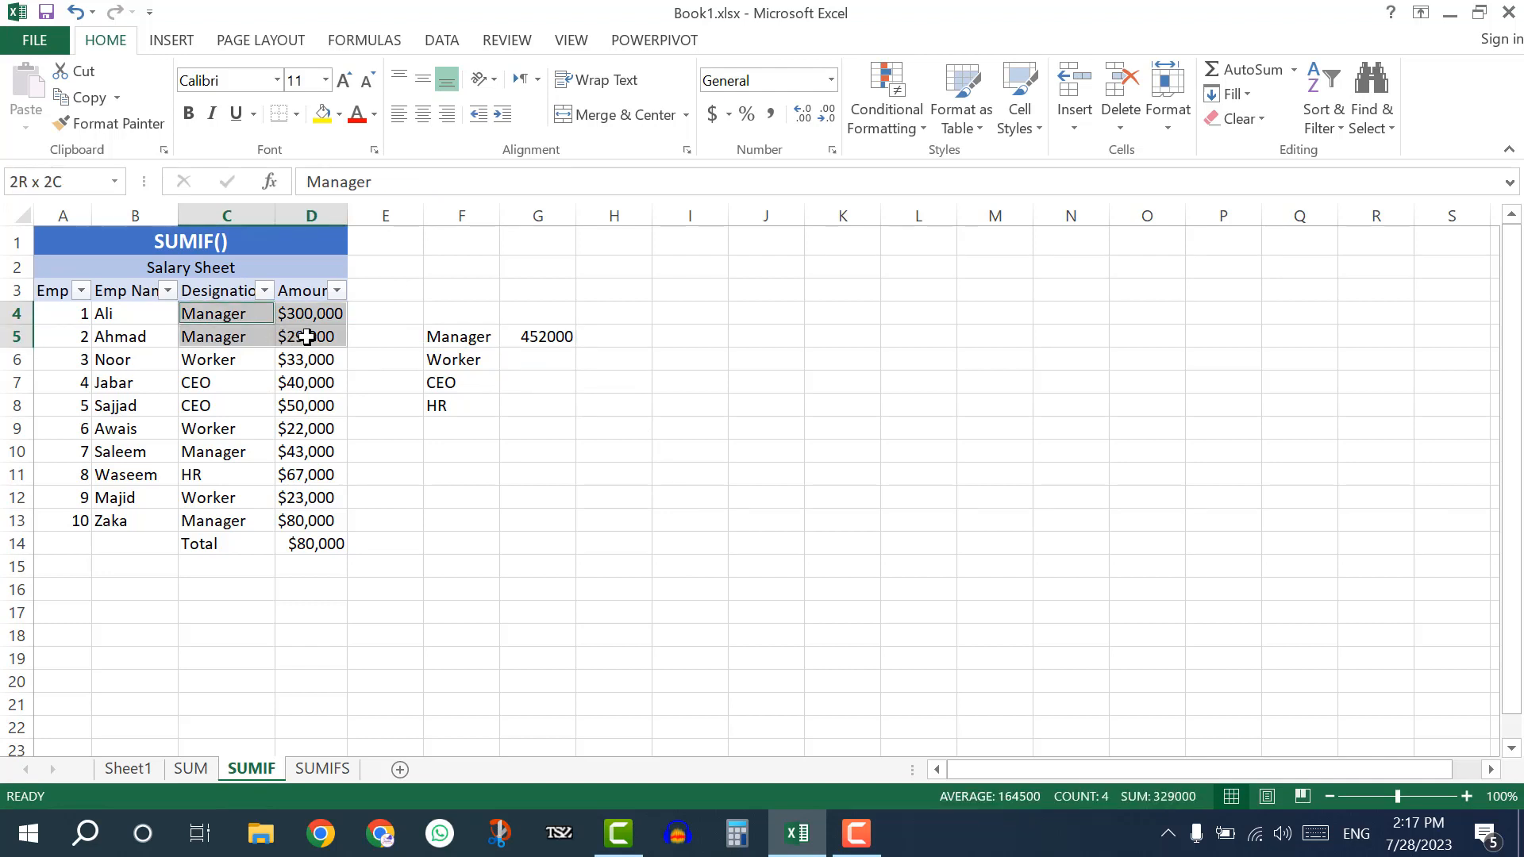
{"action": "left_click_drag", "start_coordinate": [234, 449], "coordinate": [284, 453], "text": "ctrl"}
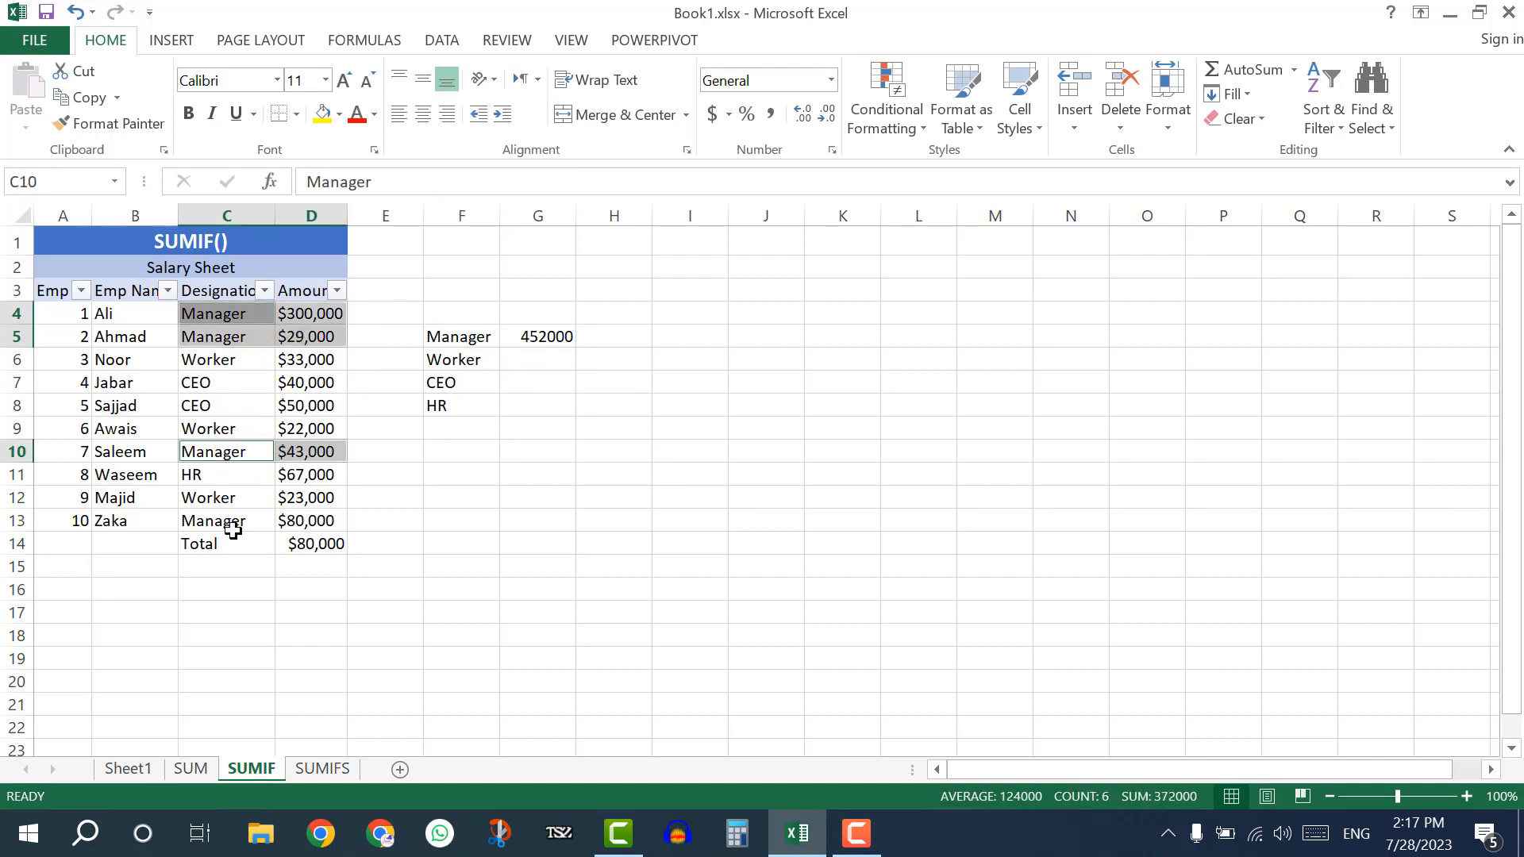
{"action": "left_click_drag", "start_coordinate": [239, 525], "coordinate": [313, 509]}
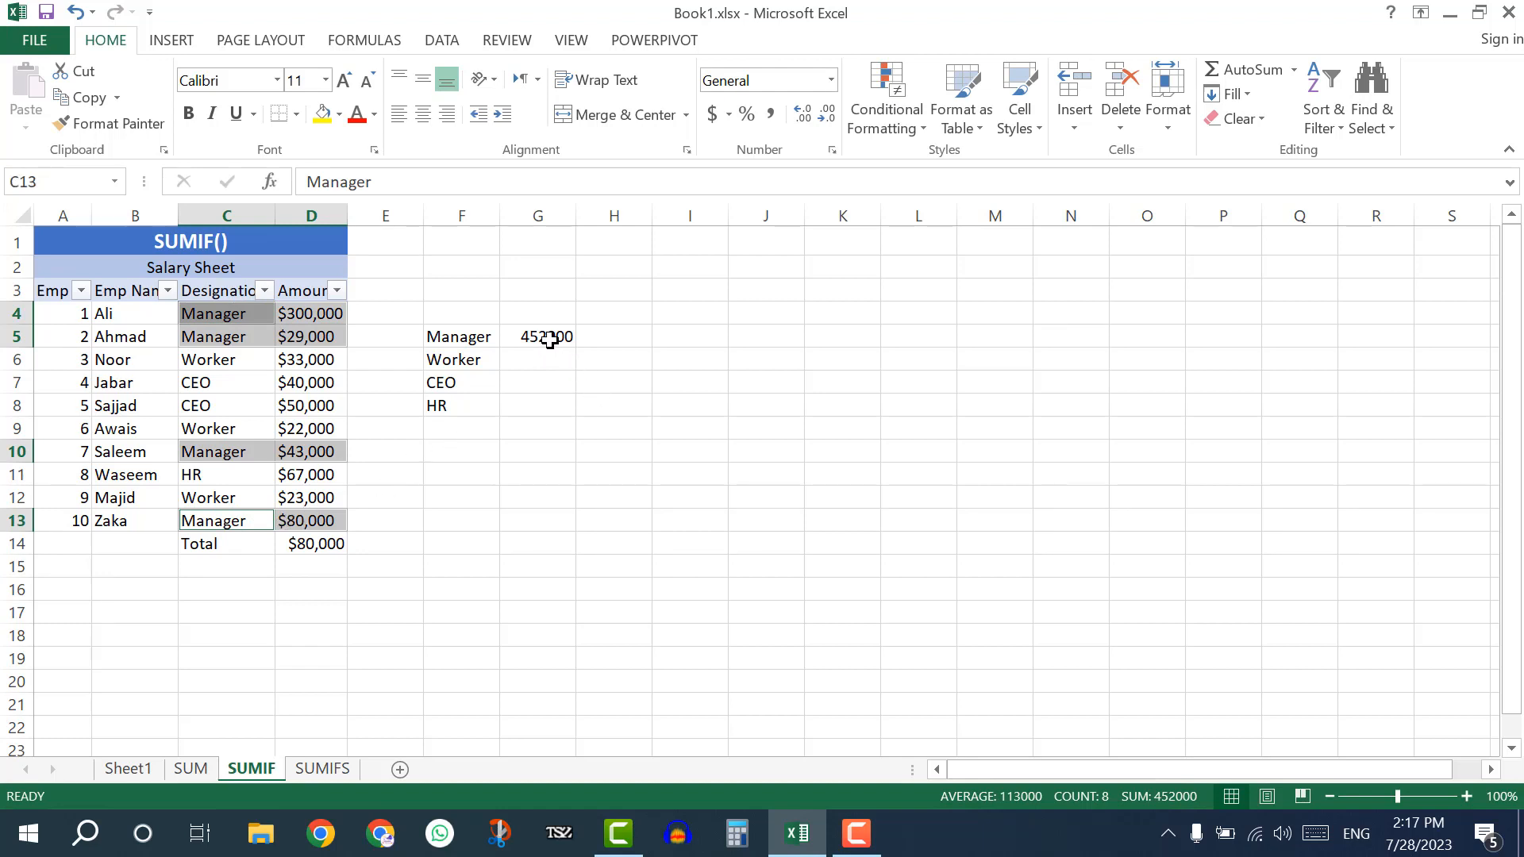
{"action": "left_click", "coordinate": [297, 362]}
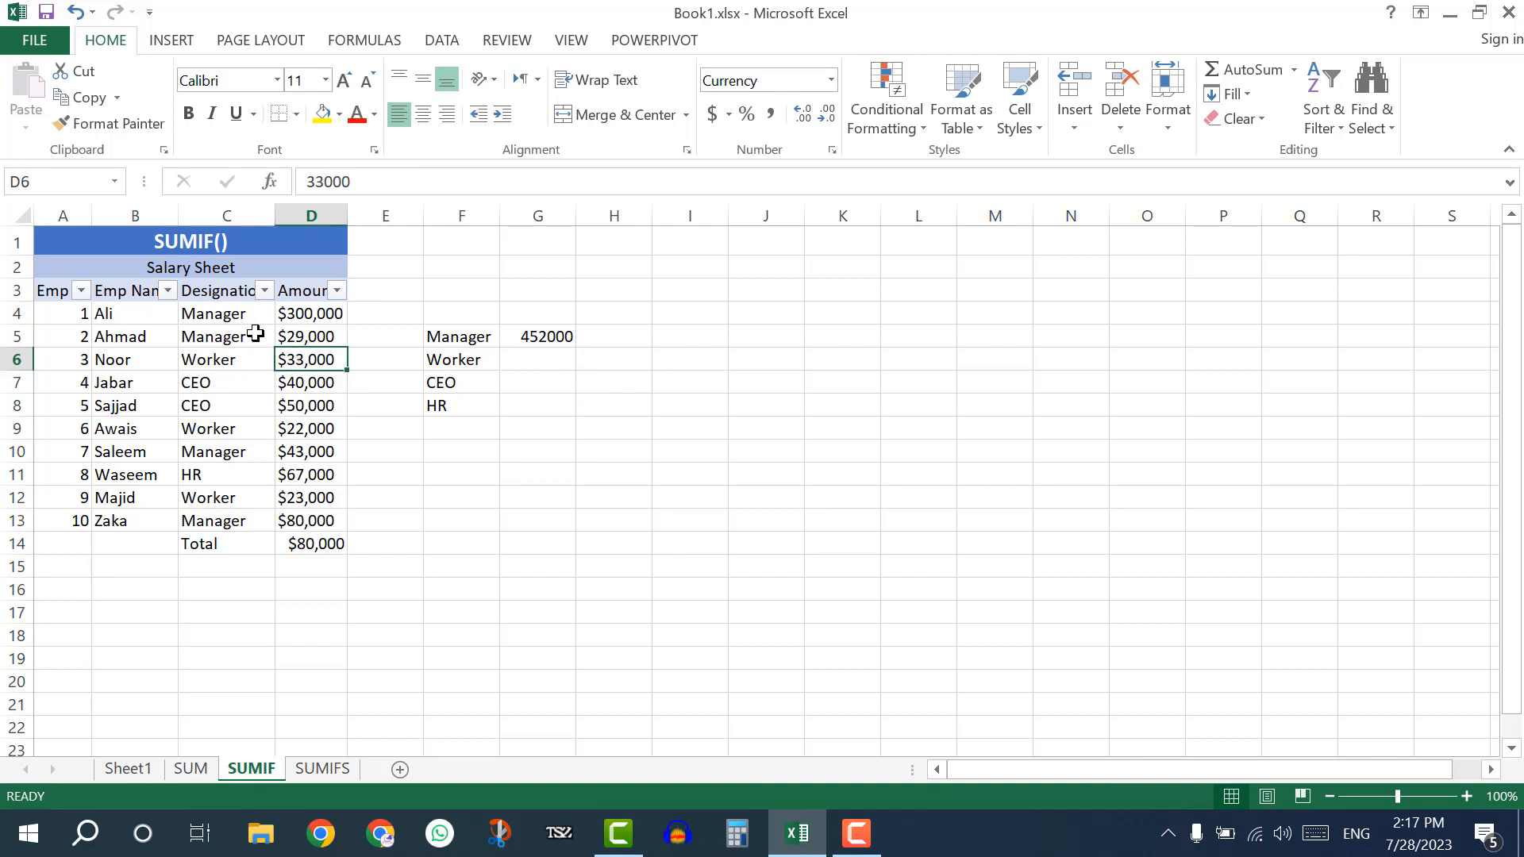
Turn off the filter on the Salary Sheet's header row A3:D3.
{"action": "left_click_drag", "start_coordinate": [48, 290], "coordinate": [310, 291]}
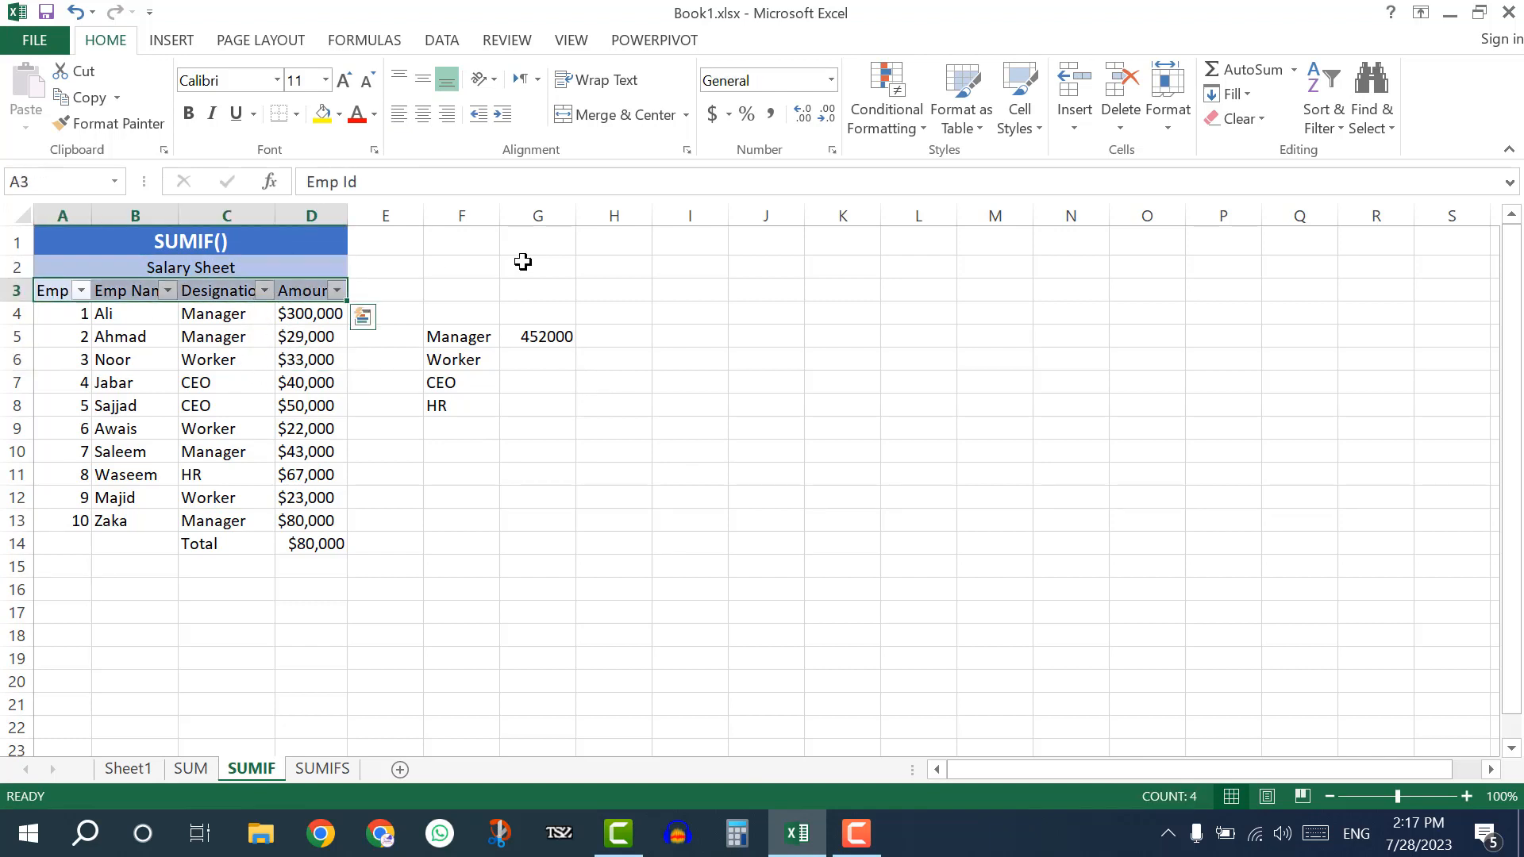
{"action": "left_click", "coordinate": [1313, 113]}
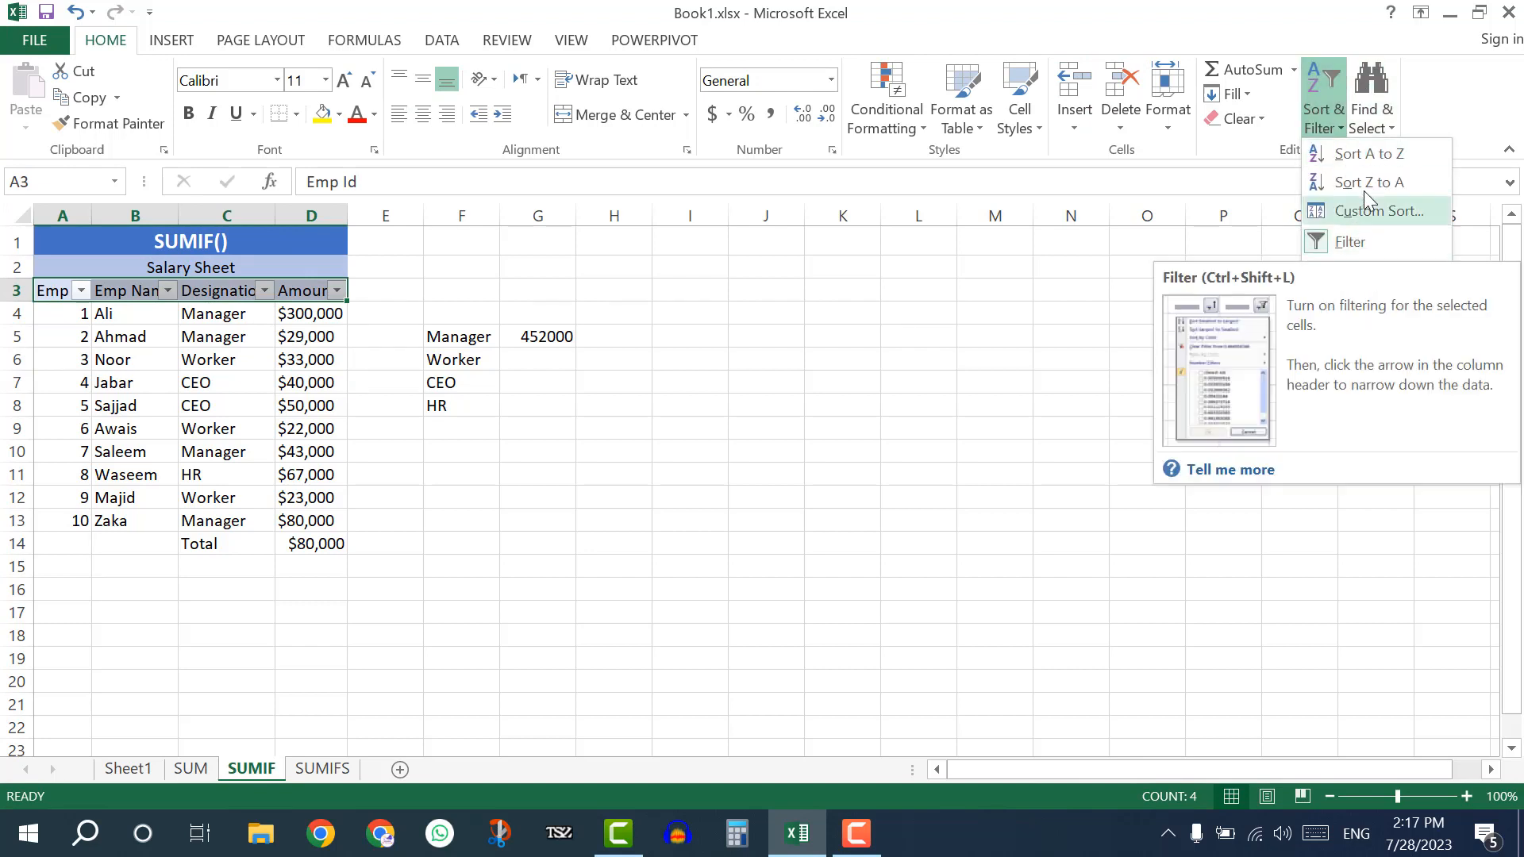
{"action": "left_click", "coordinate": [1371, 110]}
{"action": "left_click", "coordinate": [1322, 111]}
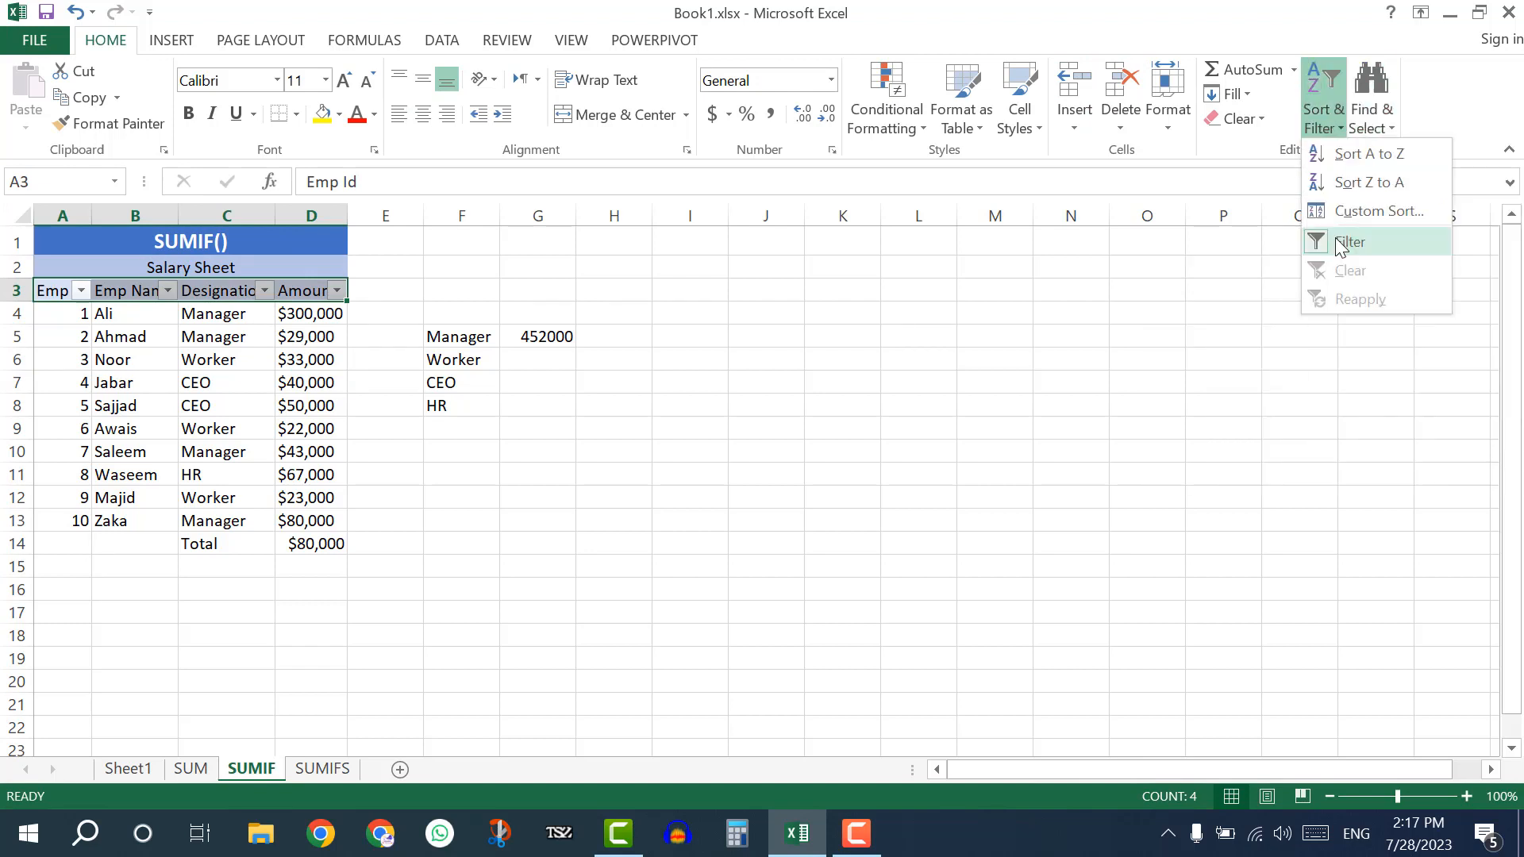
{"action": "left_click", "coordinate": [1341, 241]}
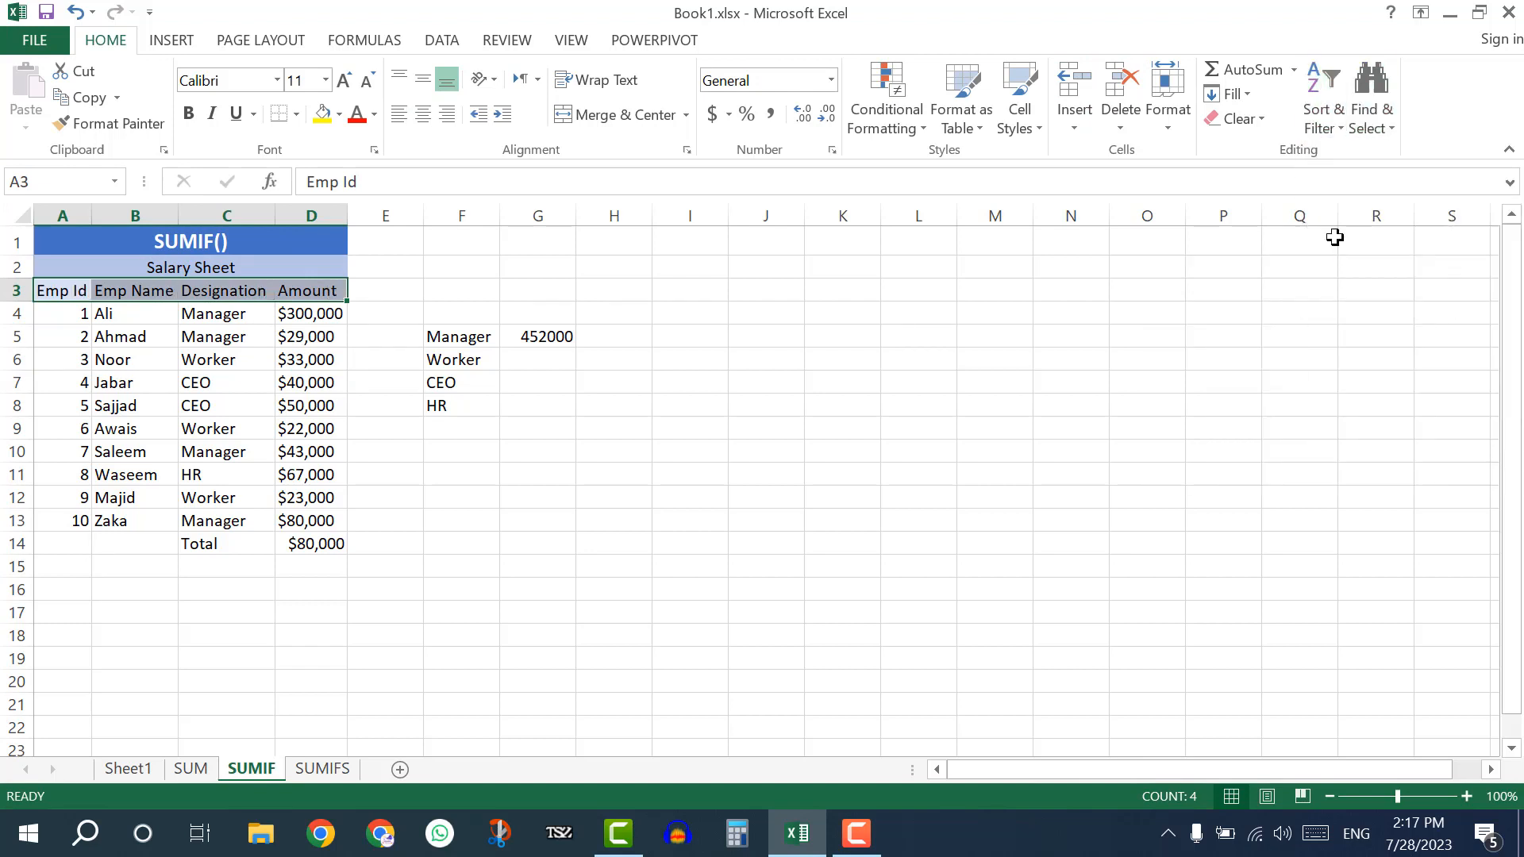
{"action": "left_click", "coordinate": [127, 332]}
{"action": "left_click", "coordinate": [84, 290]}
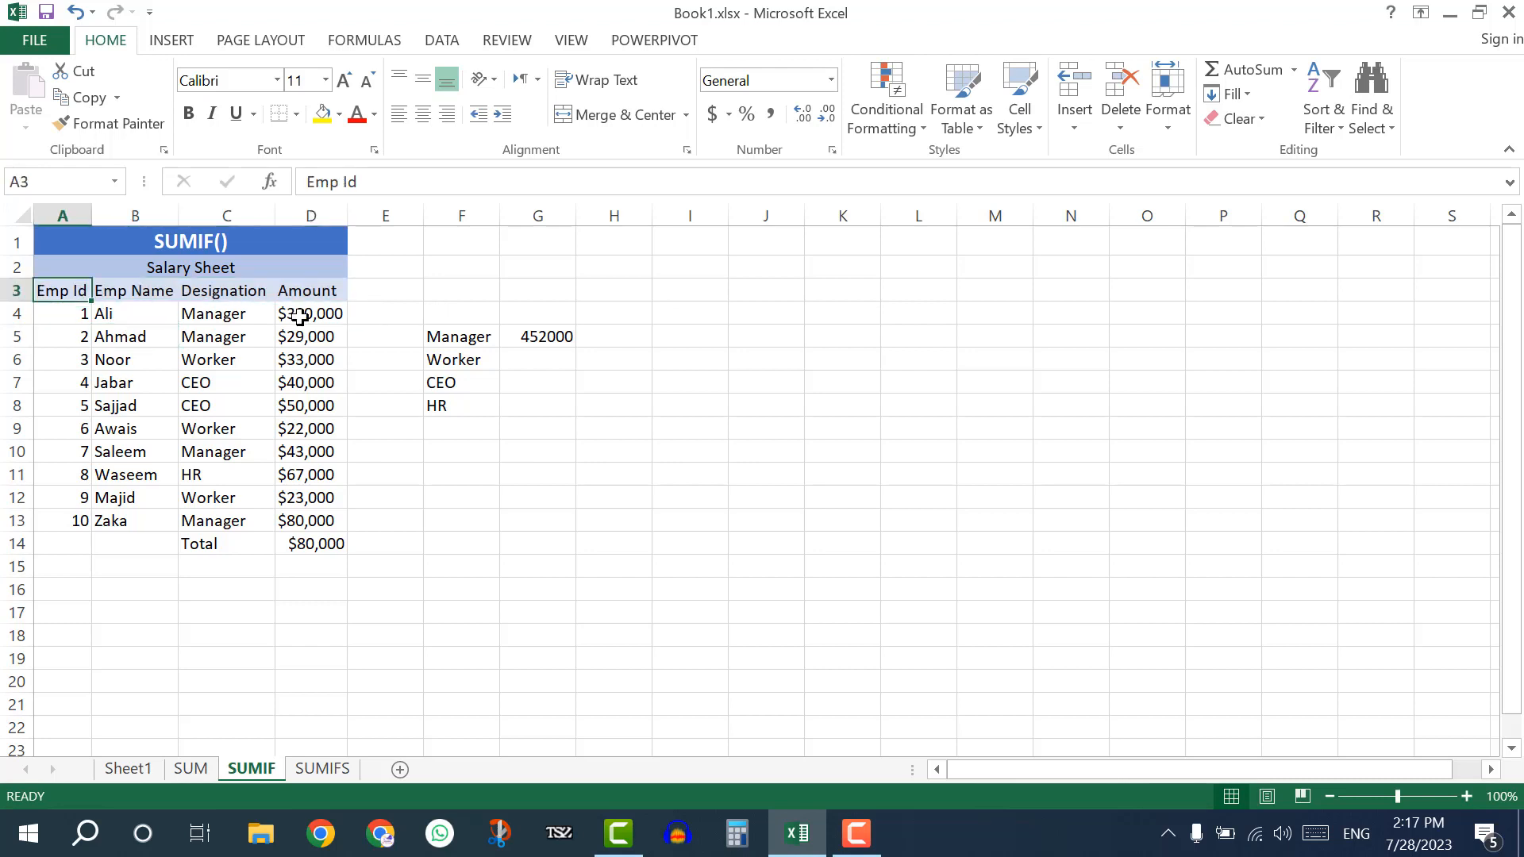
{"action": "left_click", "coordinate": [256, 357]}
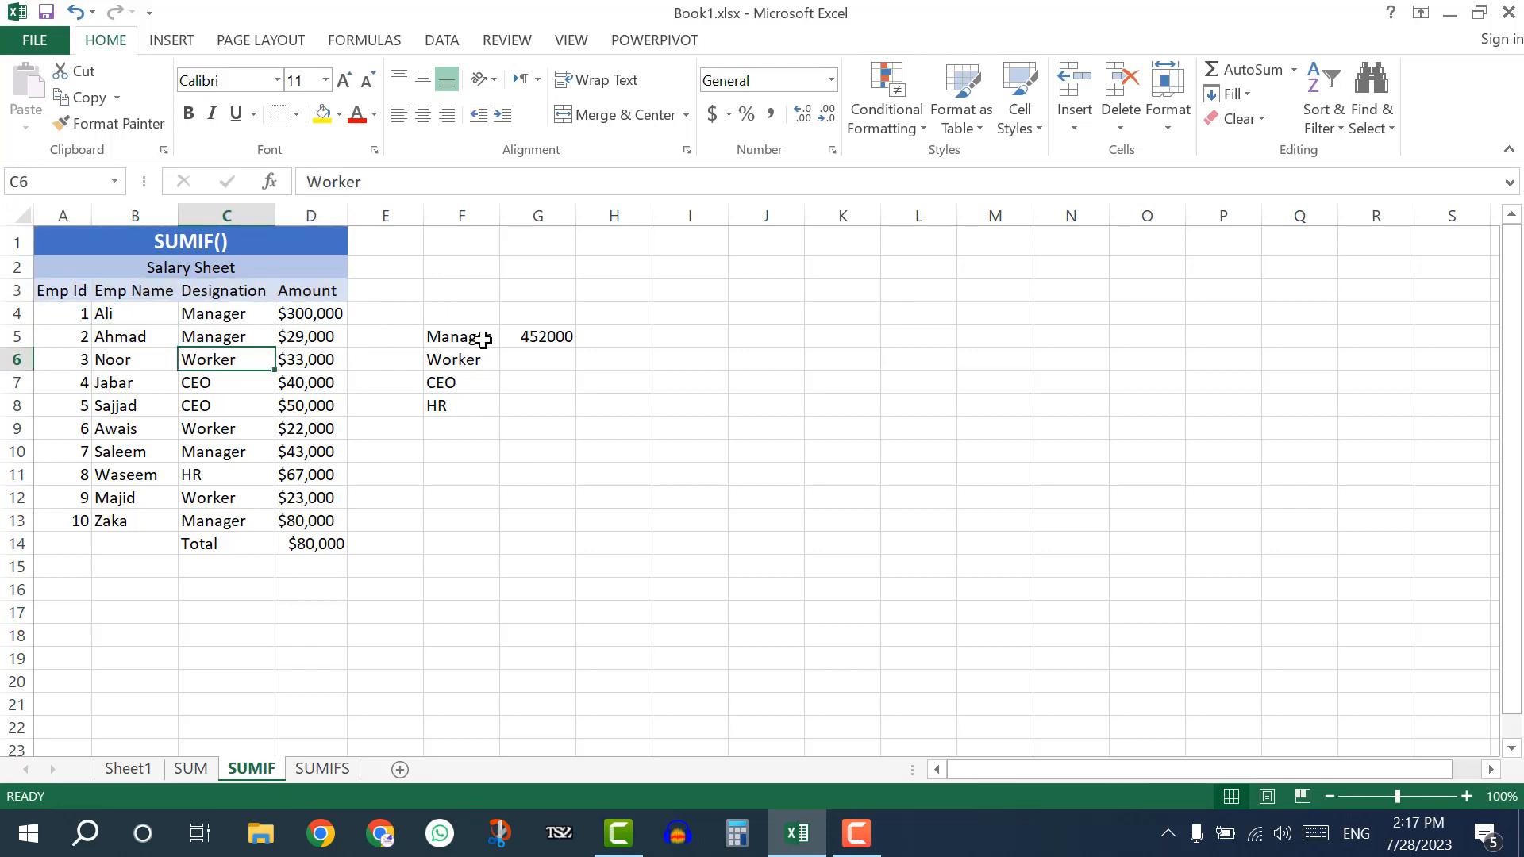
{"action": "left_click", "coordinate": [544, 335]}
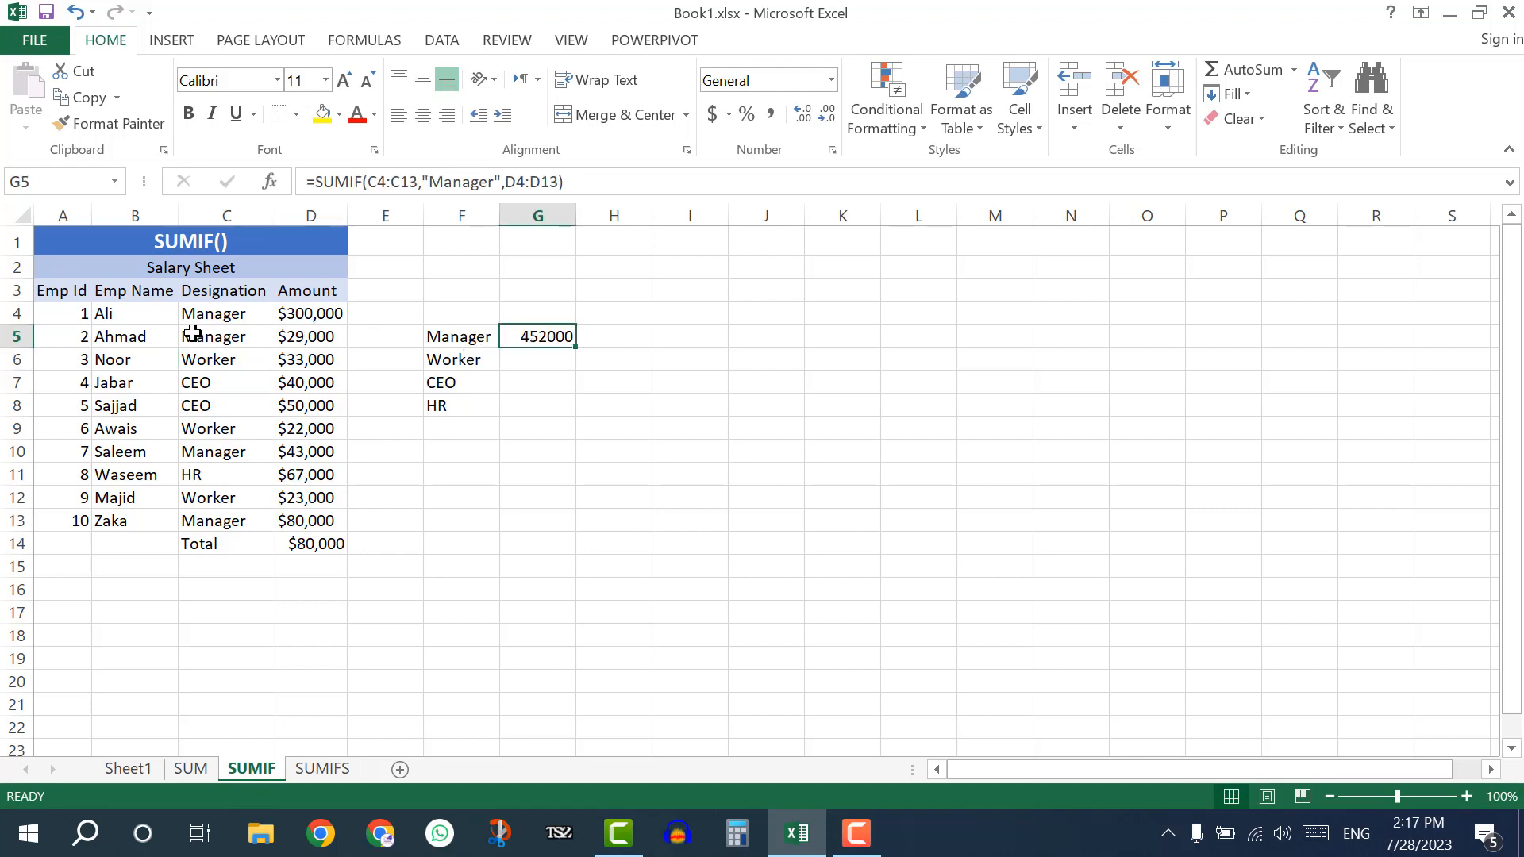
Turn the filter on again for the Salary Sheet's header row A3:D3.
{"action": "left_click_drag", "start_coordinate": [255, 281], "coordinate": [291, 284]}
{"action": "left_click", "coordinate": [1331, 130]}
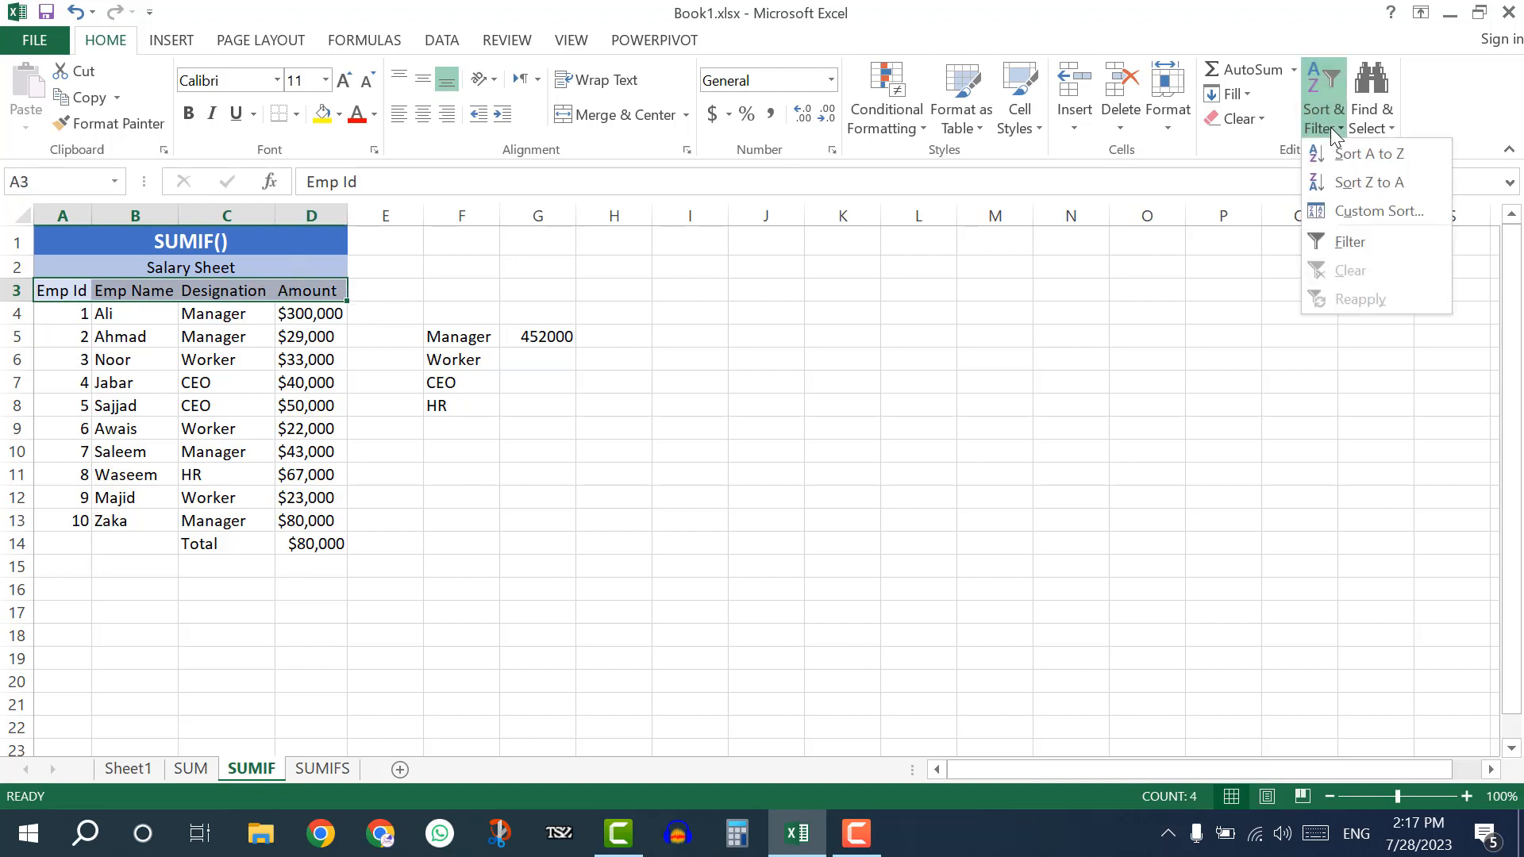
{"action": "left_click", "coordinate": [1349, 244]}
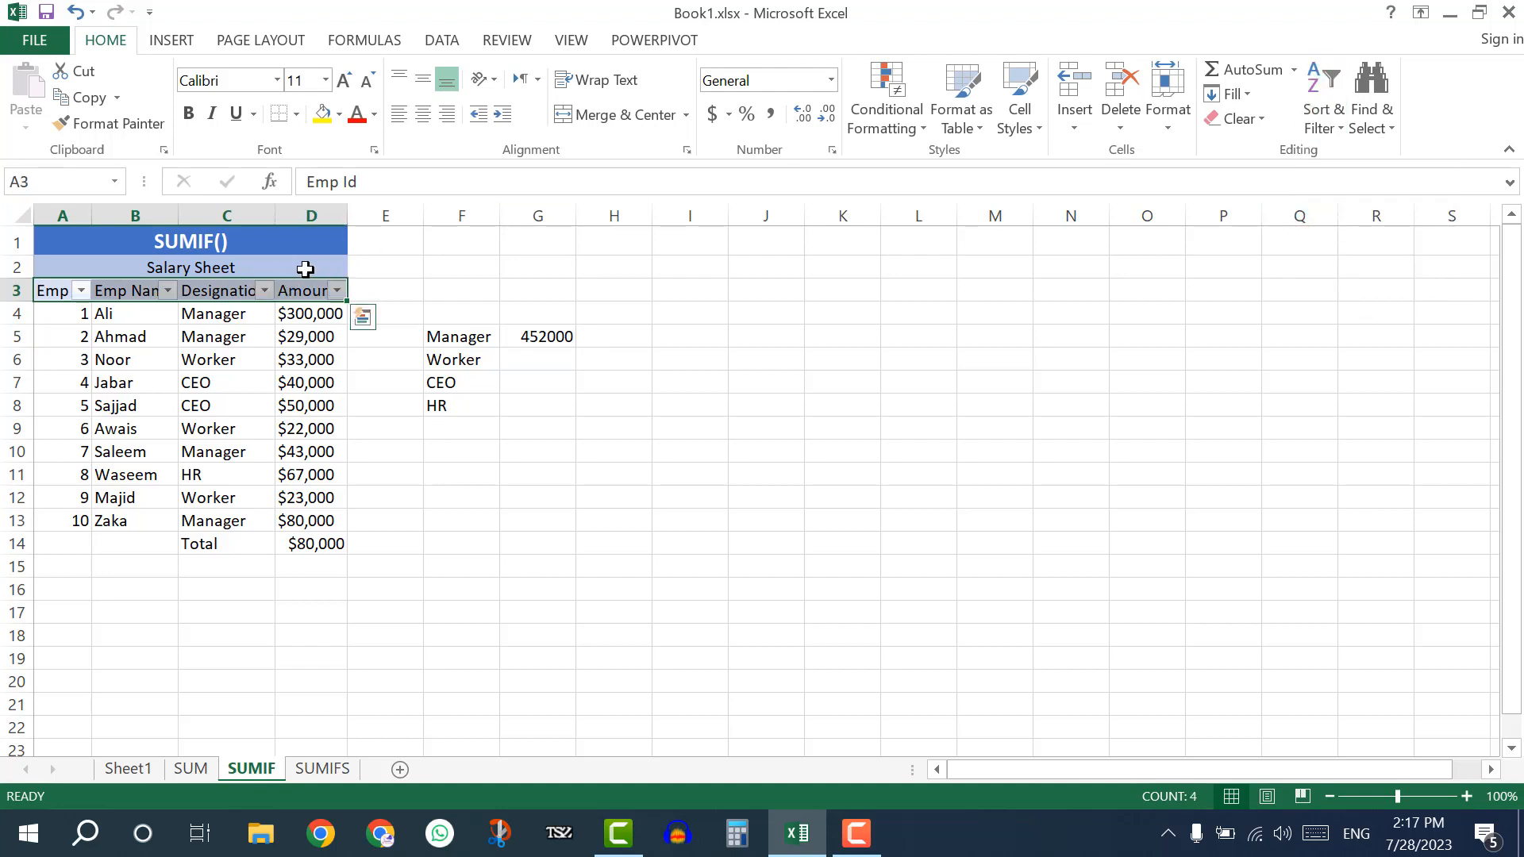
Check the sum of the Manager amounts by filtering the Designation column to Manager only, and clear that filter.
{"action": "left_click", "coordinate": [264, 290]}
{"action": "left_click", "coordinate": [102, 526]}
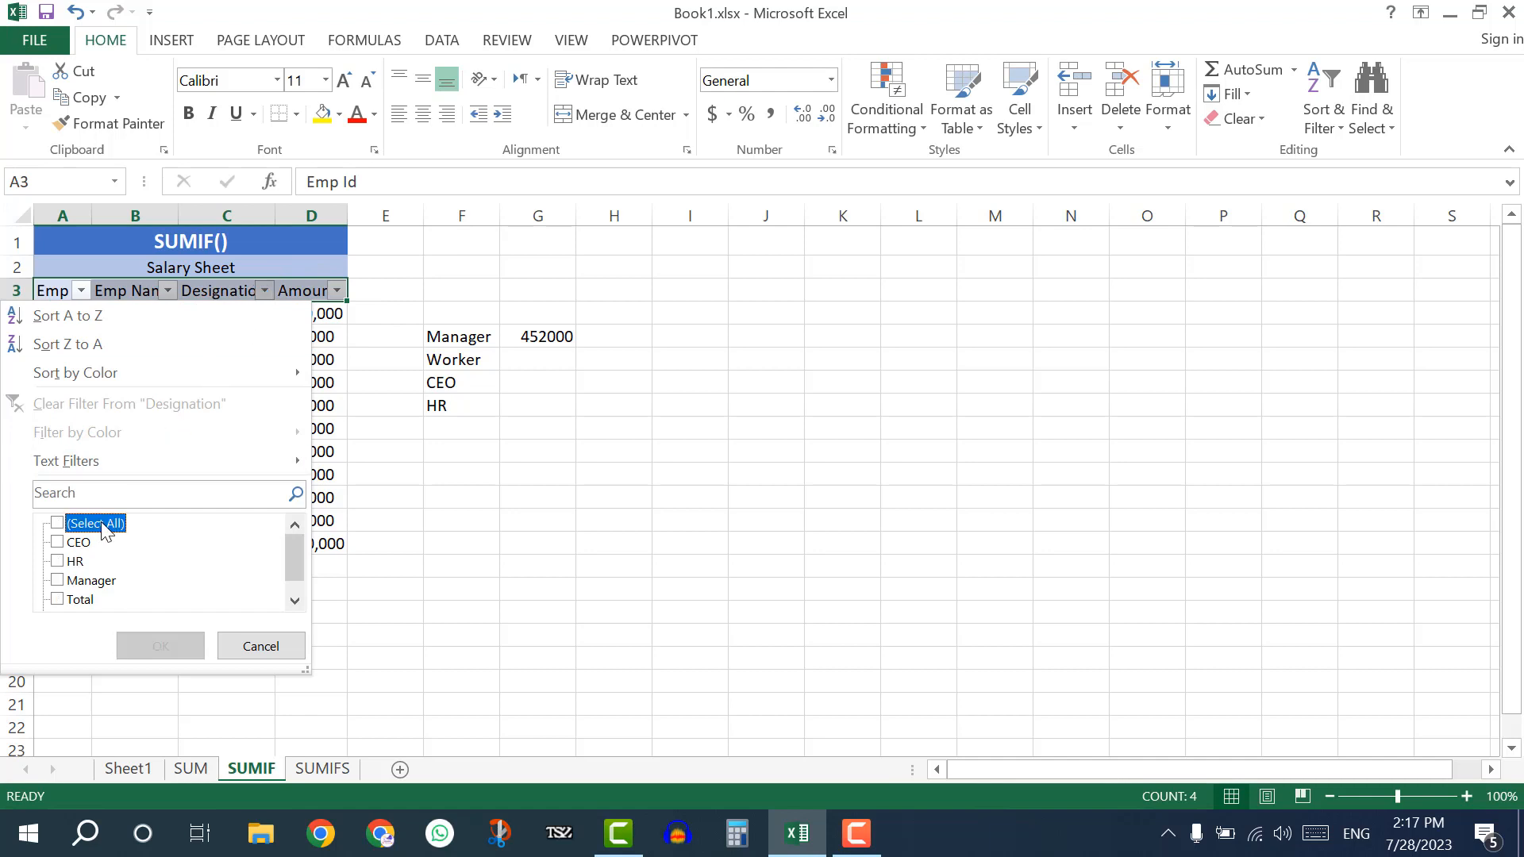
{"action": "left_click", "coordinate": [88, 581]}
{"action": "left_click", "coordinate": [150, 646]}
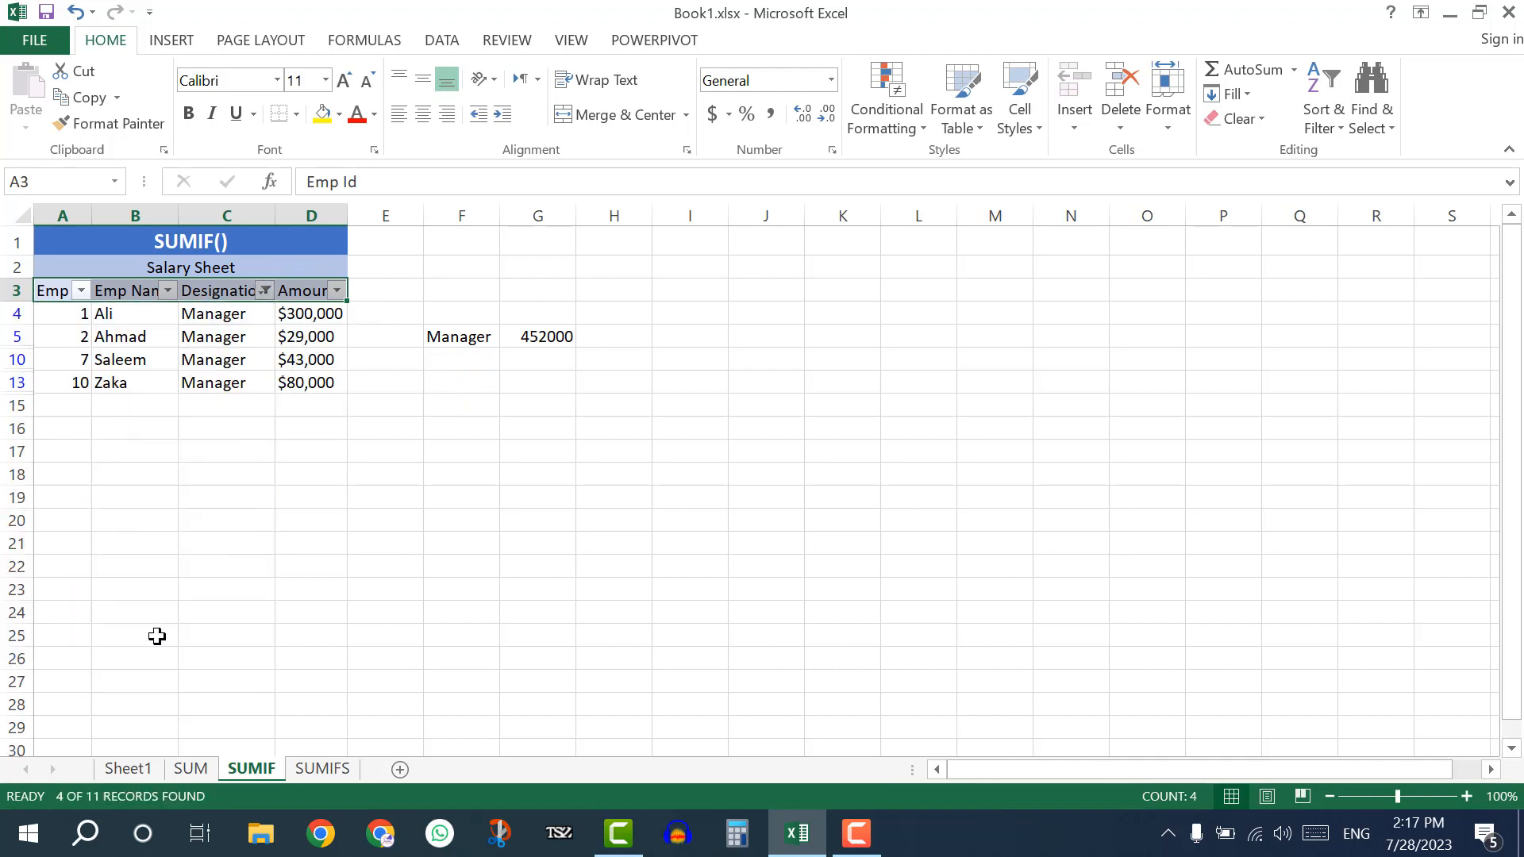
{"action": "left_click_drag", "start_coordinate": [302, 312], "coordinate": [300, 379]}
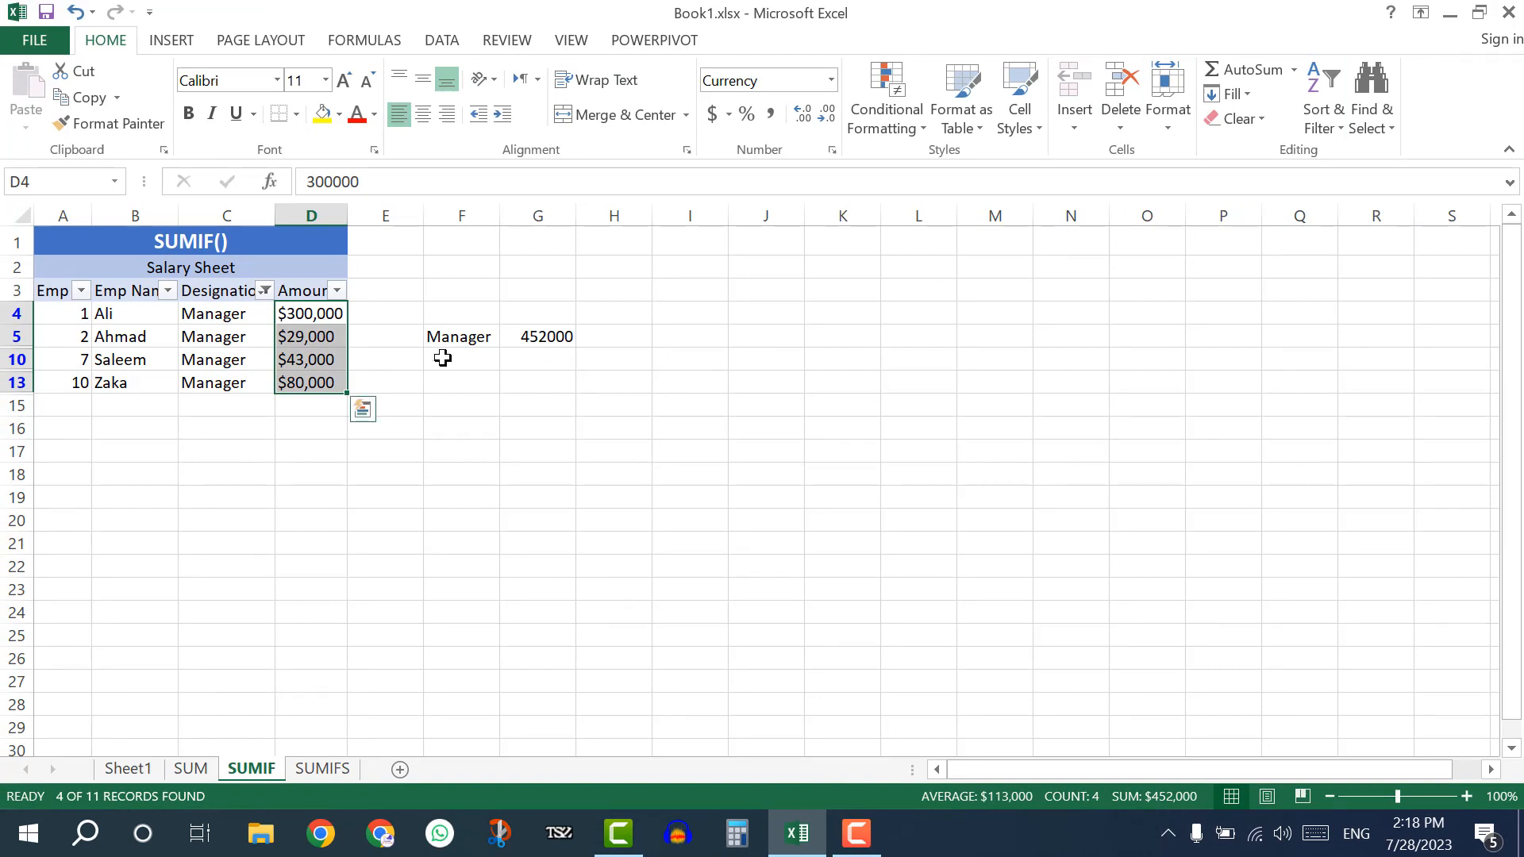
{"action": "left_click", "coordinate": [1322, 119]}
{"action": "left_click", "coordinate": [1349, 270]}
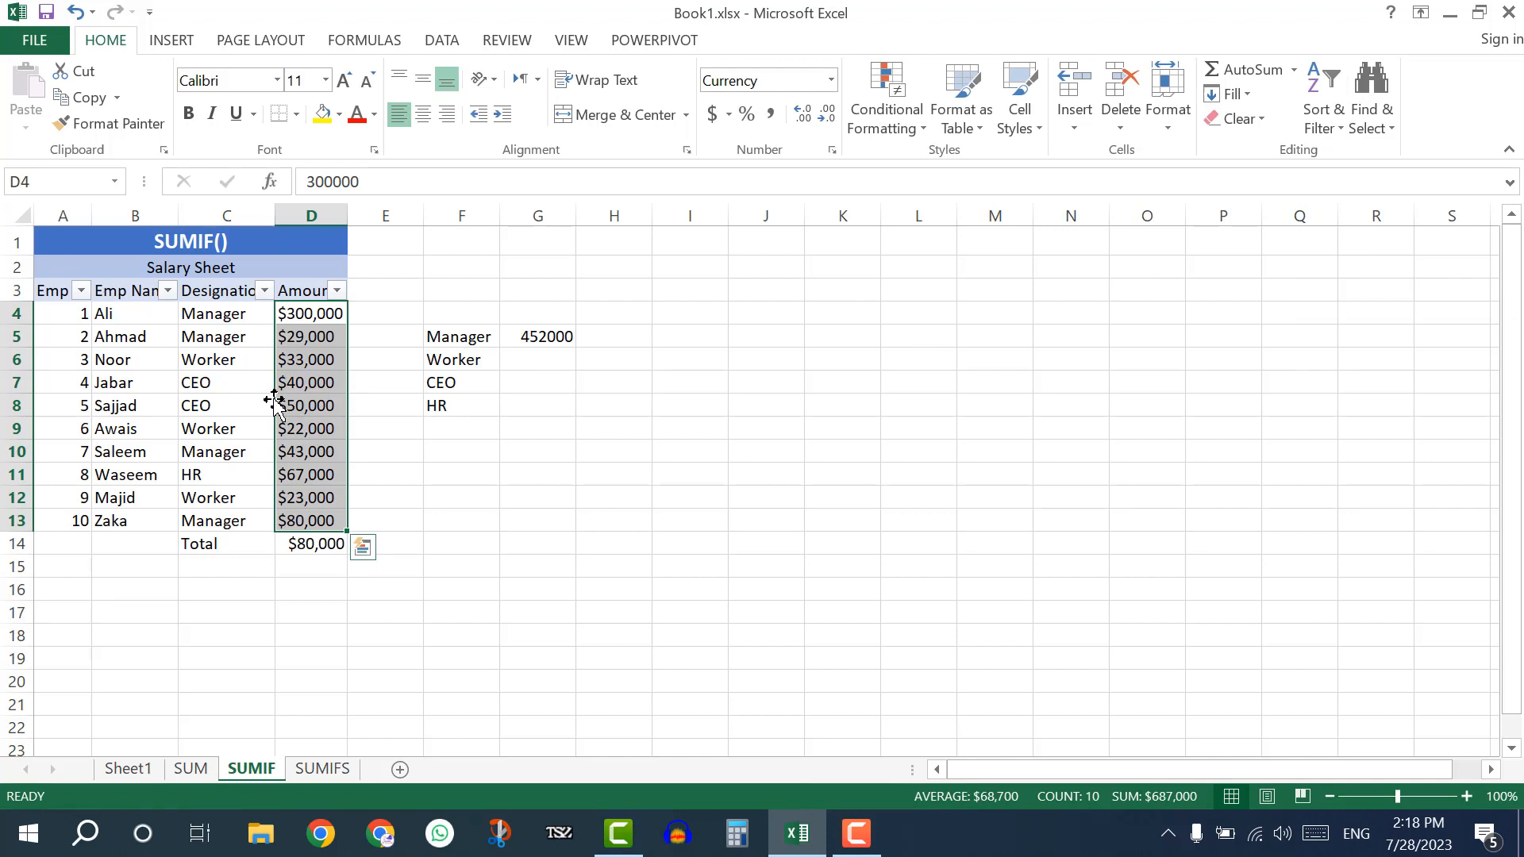
Open the SUMIFS sheet and clear the old Manager and Worker totals for CBL in I2 and I3.
{"action": "left_click", "coordinate": [317, 769]}
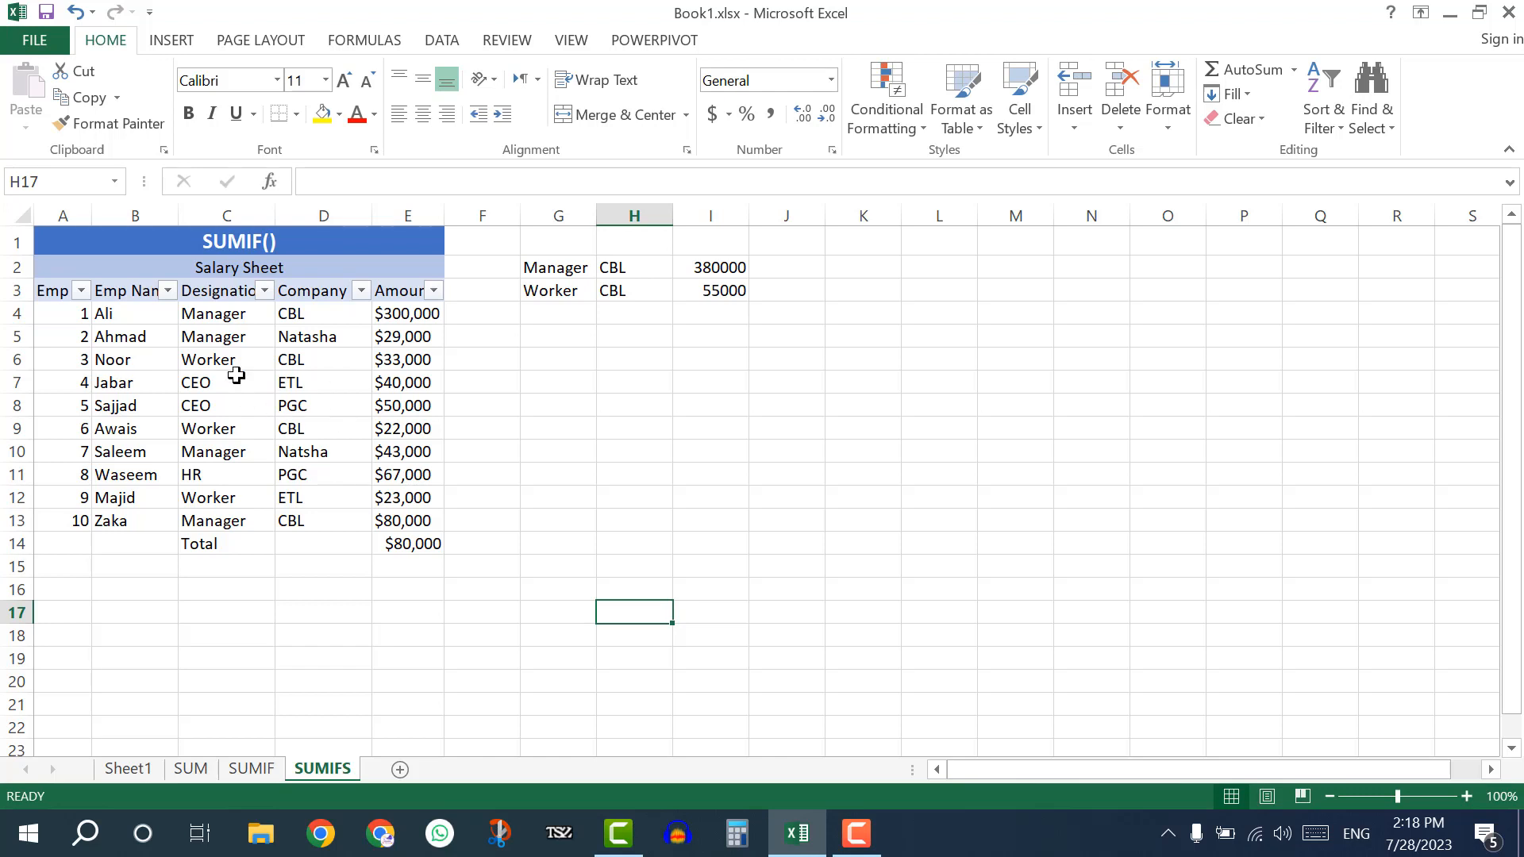
{"action": "left_click", "coordinate": [338, 338]}
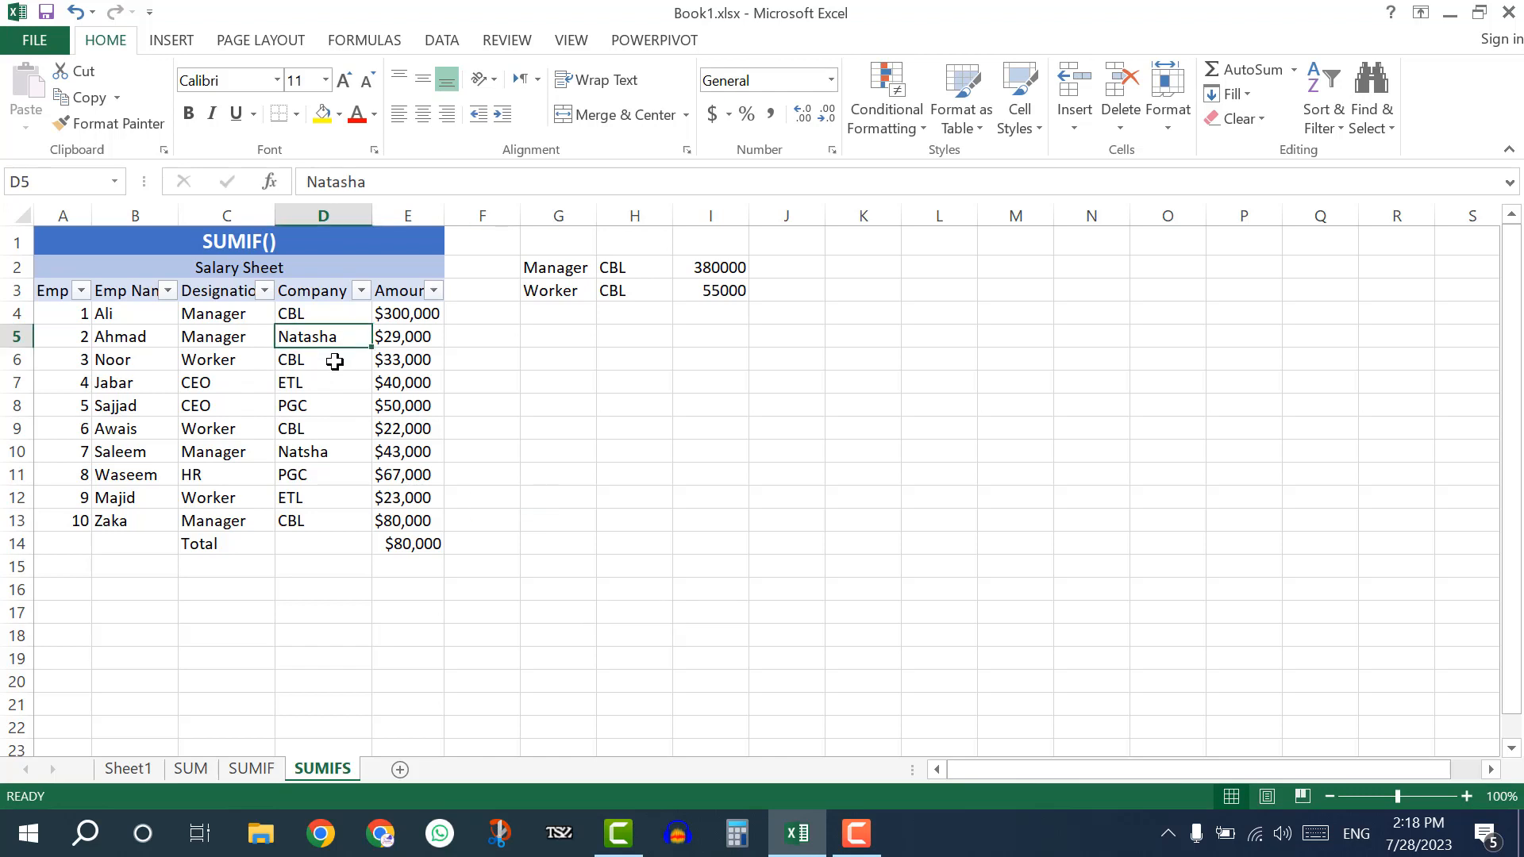
{"action": "left_click", "coordinate": [335, 361]}
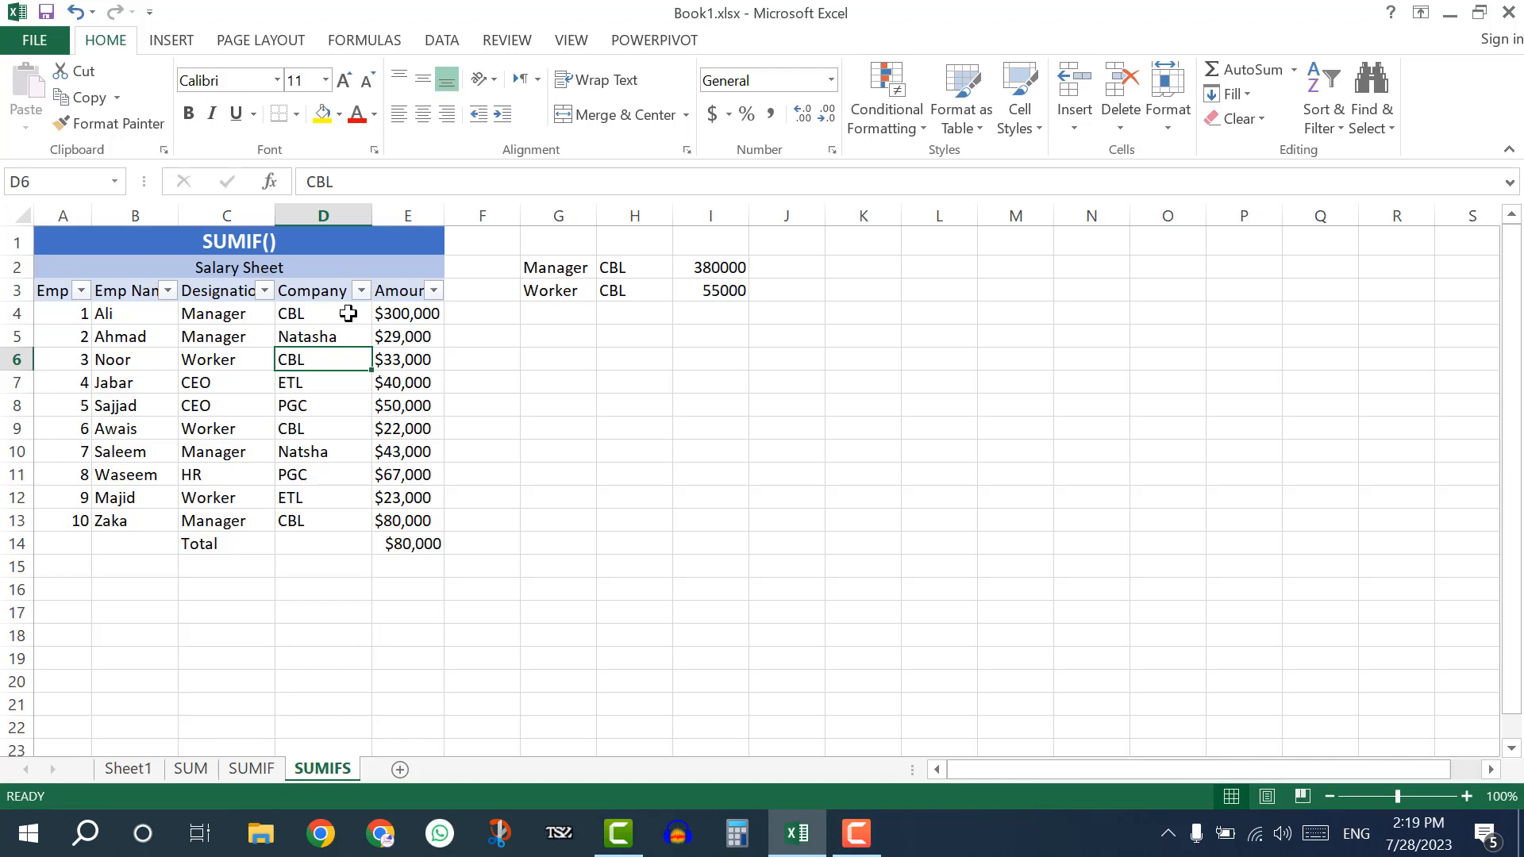
{"action": "left_click", "coordinate": [712, 265]}
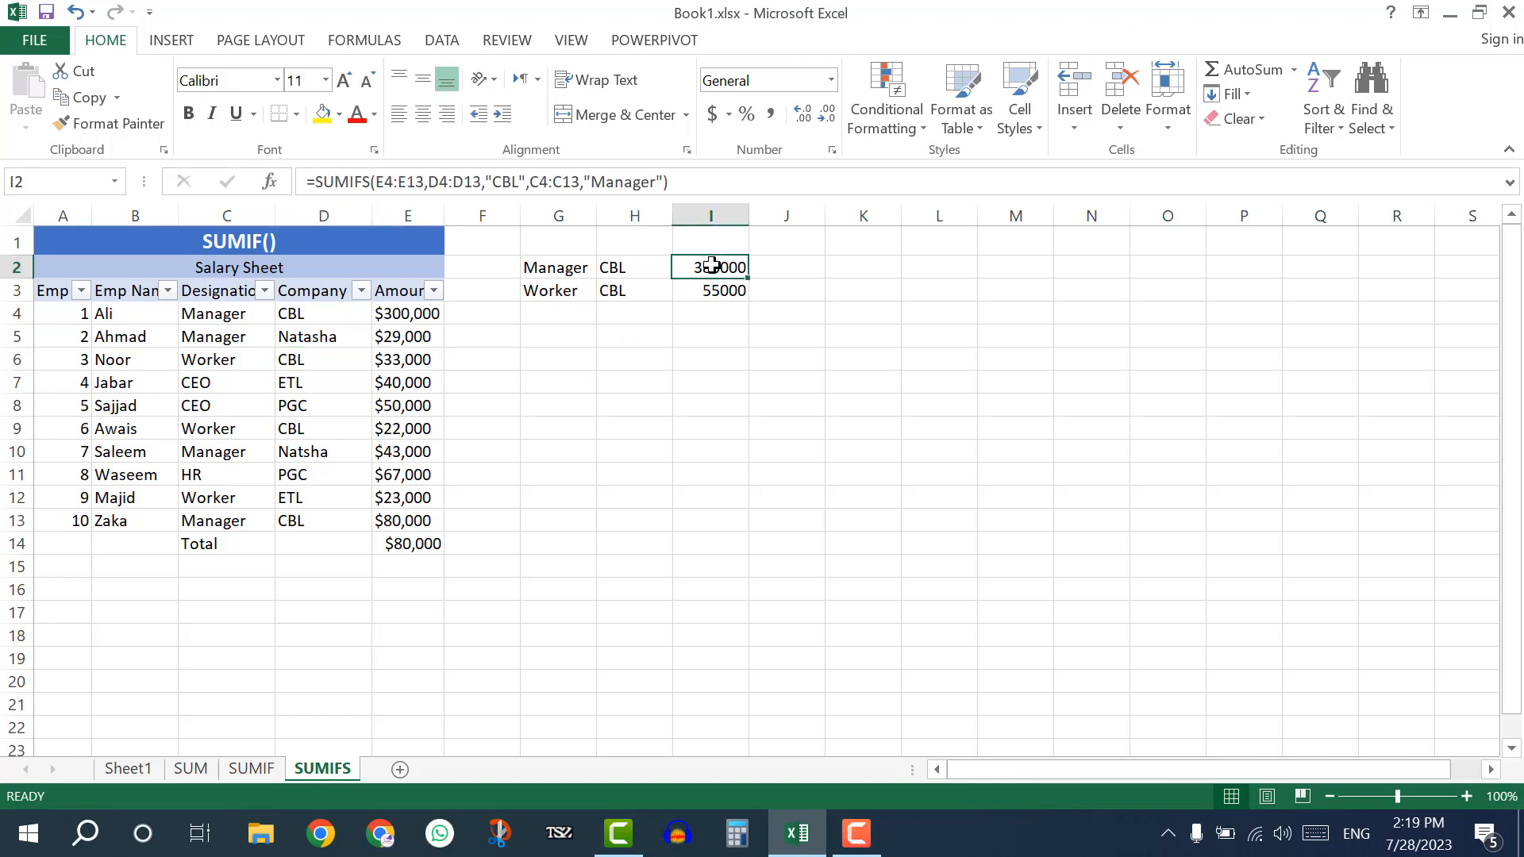
{"action": "left_click_drag", "start_coordinate": [712, 265], "coordinate": [739, 284]}
{"action": "key", "text": "BackSpace"}
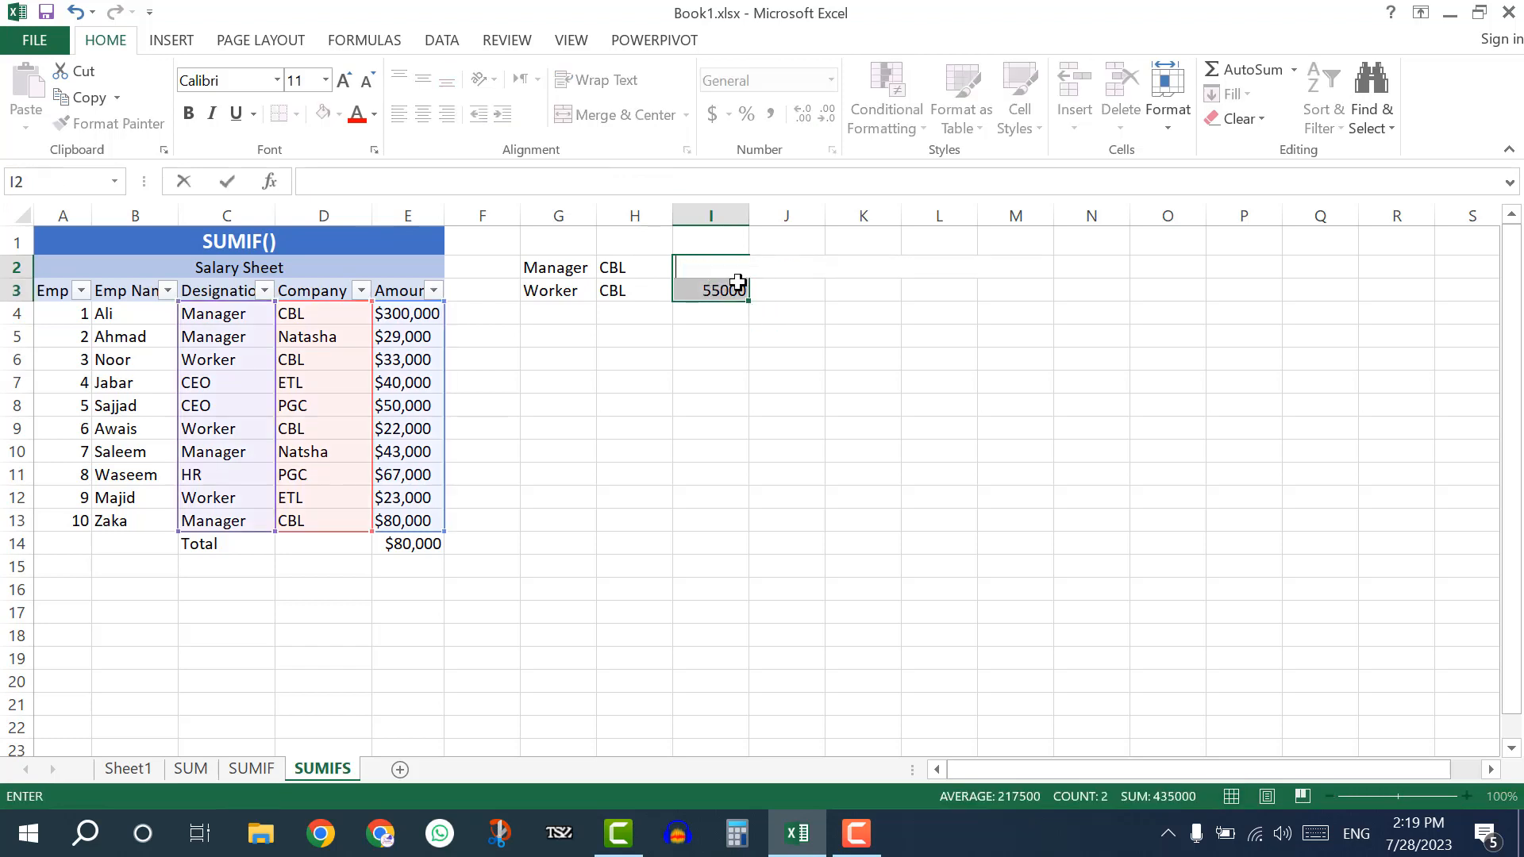
{"action": "left_click", "coordinate": [822, 565]}
{"action": "left_click", "coordinate": [712, 288]}
{"action": "key", "text": "Delete"}
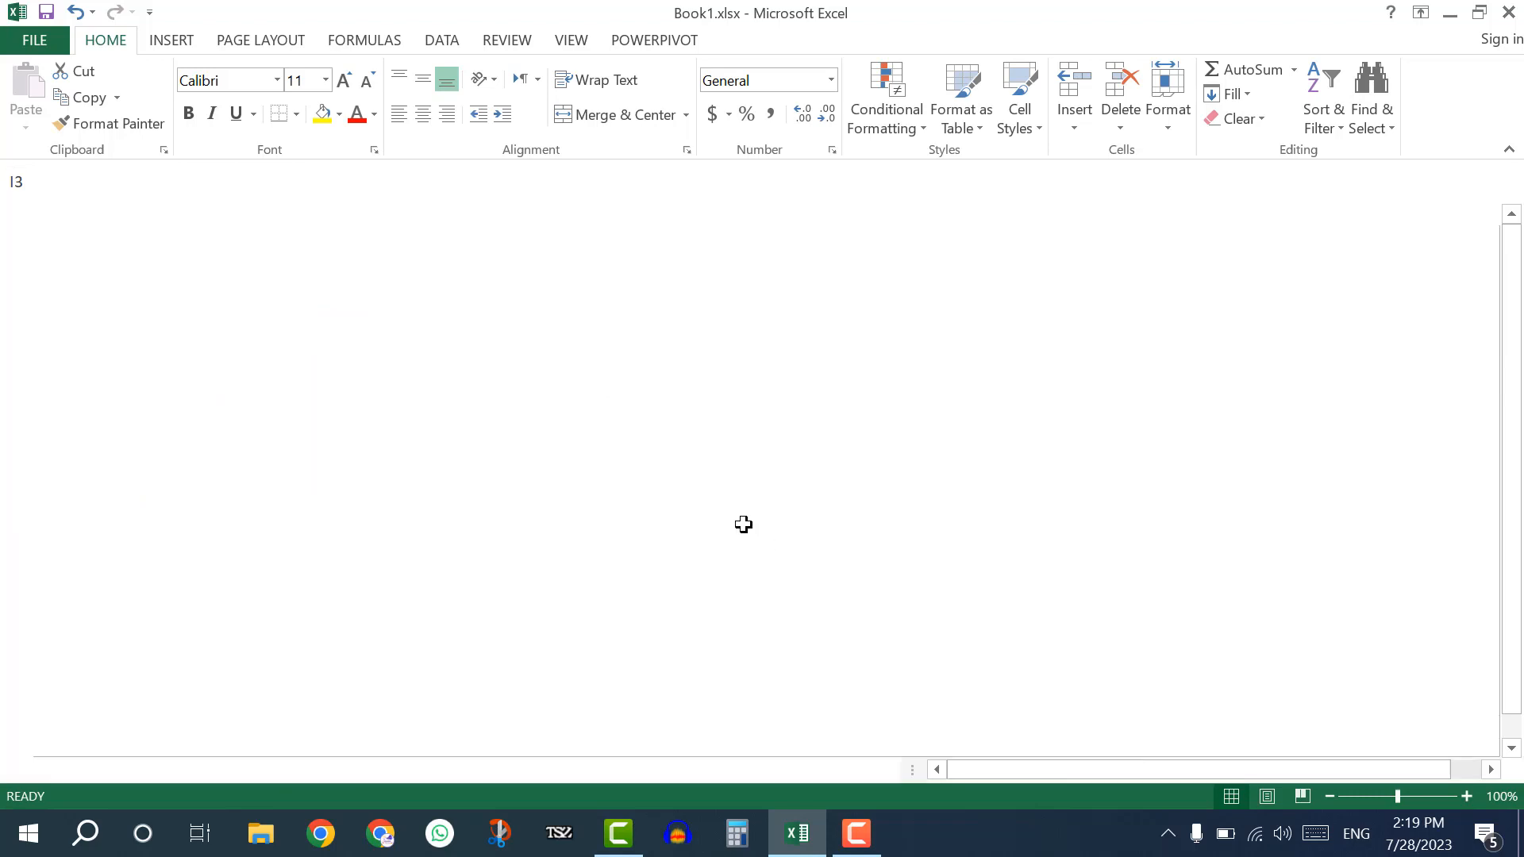
{"action": "scroll", "coordinate": [743, 525], "scroll_direction": "down", "scroll_amount": 3}
{"action": "scroll", "coordinate": [395, 395], "scroll_direction": "up", "scroll_amount": 3}
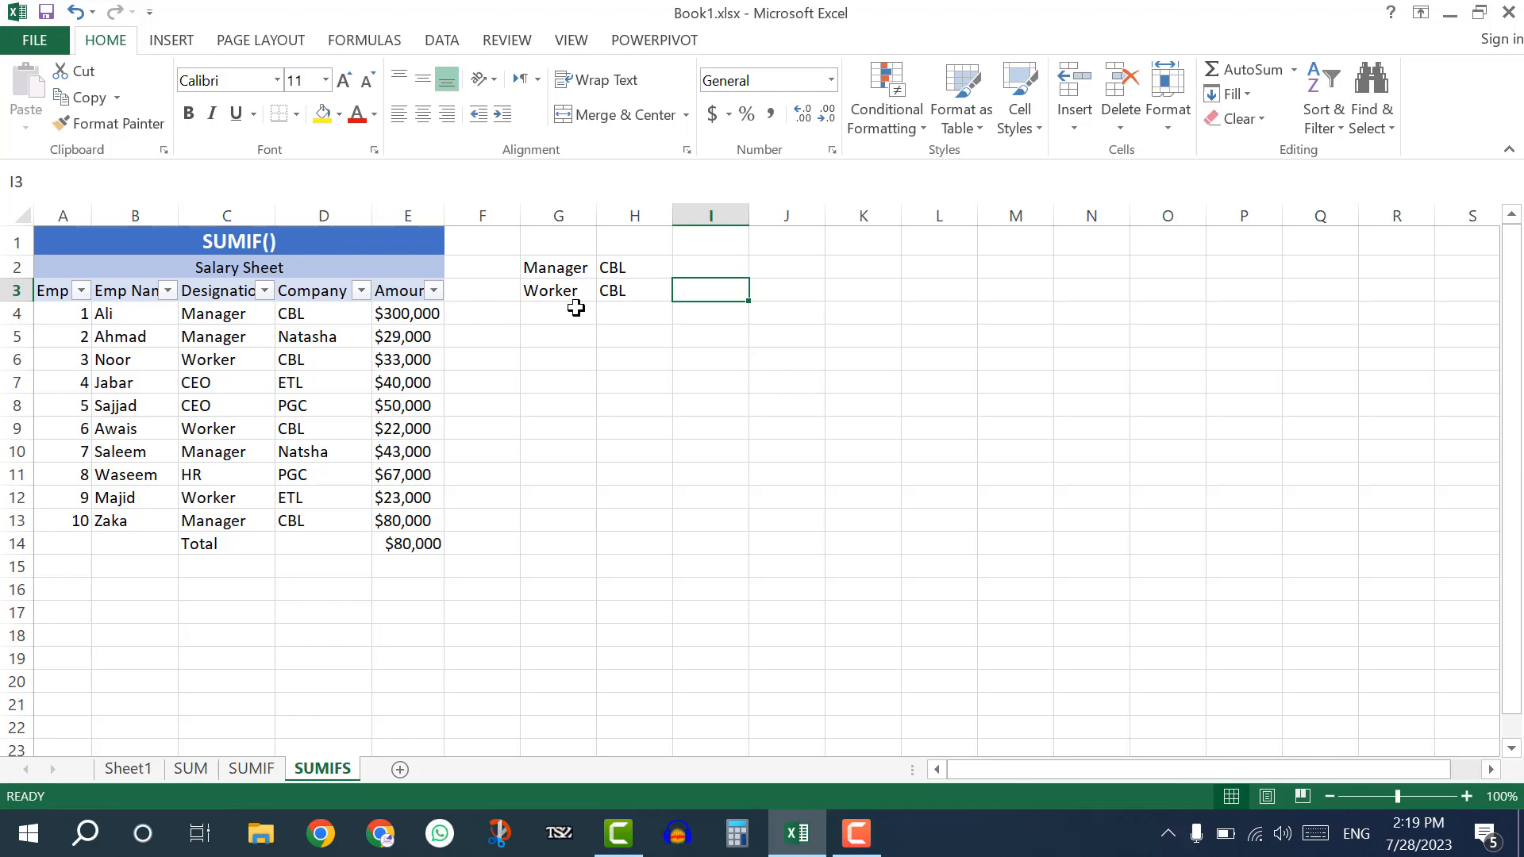
Begin a SUMIFS formula in I2 with the amounts E4:E13 as the sum range.
{"action": "left_click", "coordinate": [702, 259]}
{"action": "type", "text": "="}
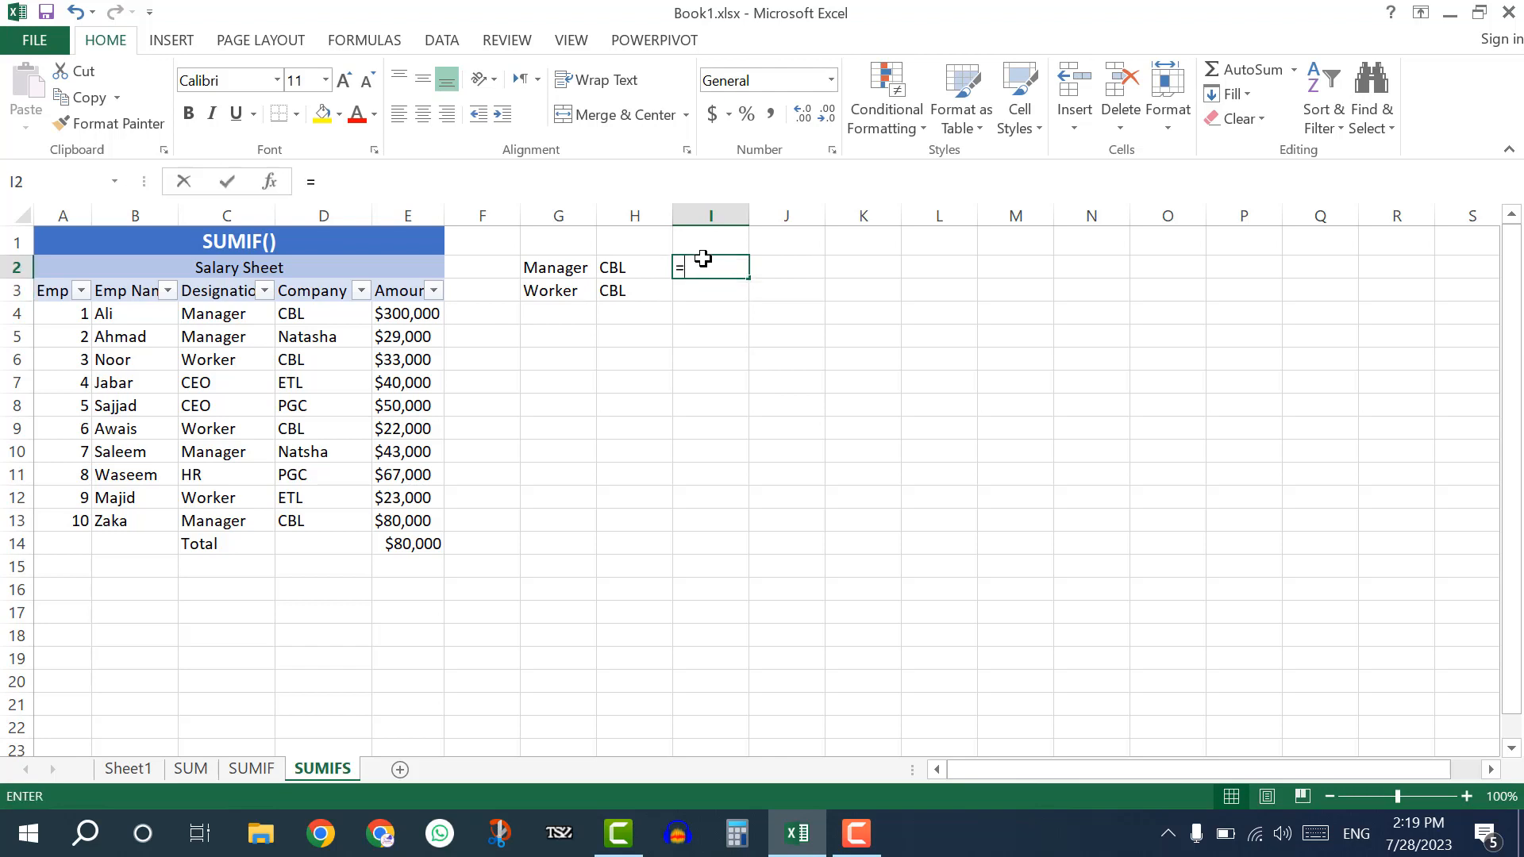
{"action": "type", "text": "SUMI"}
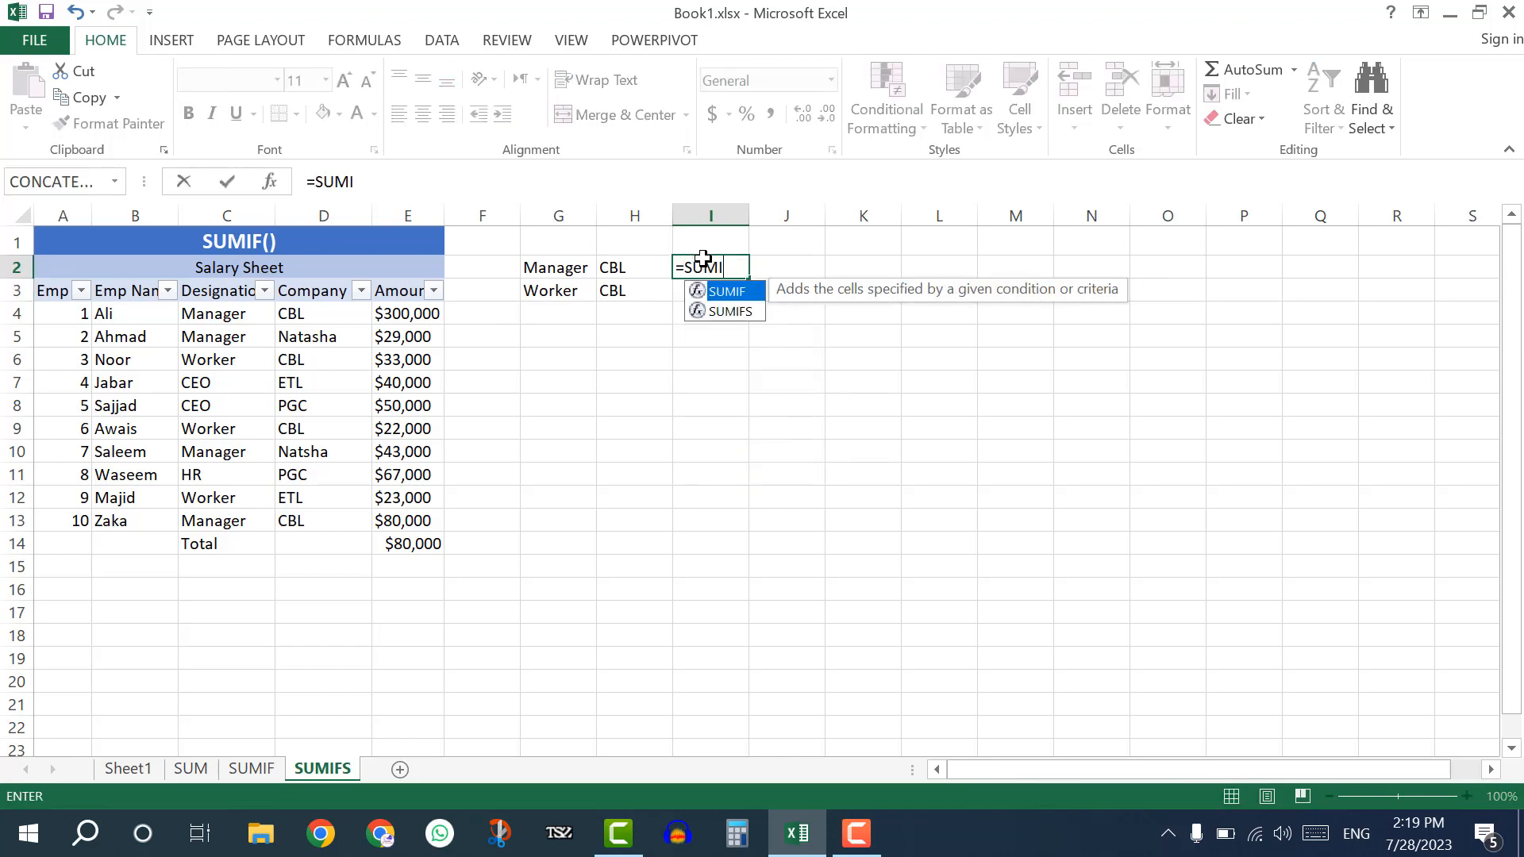
{"action": "type", "text": "FS("}
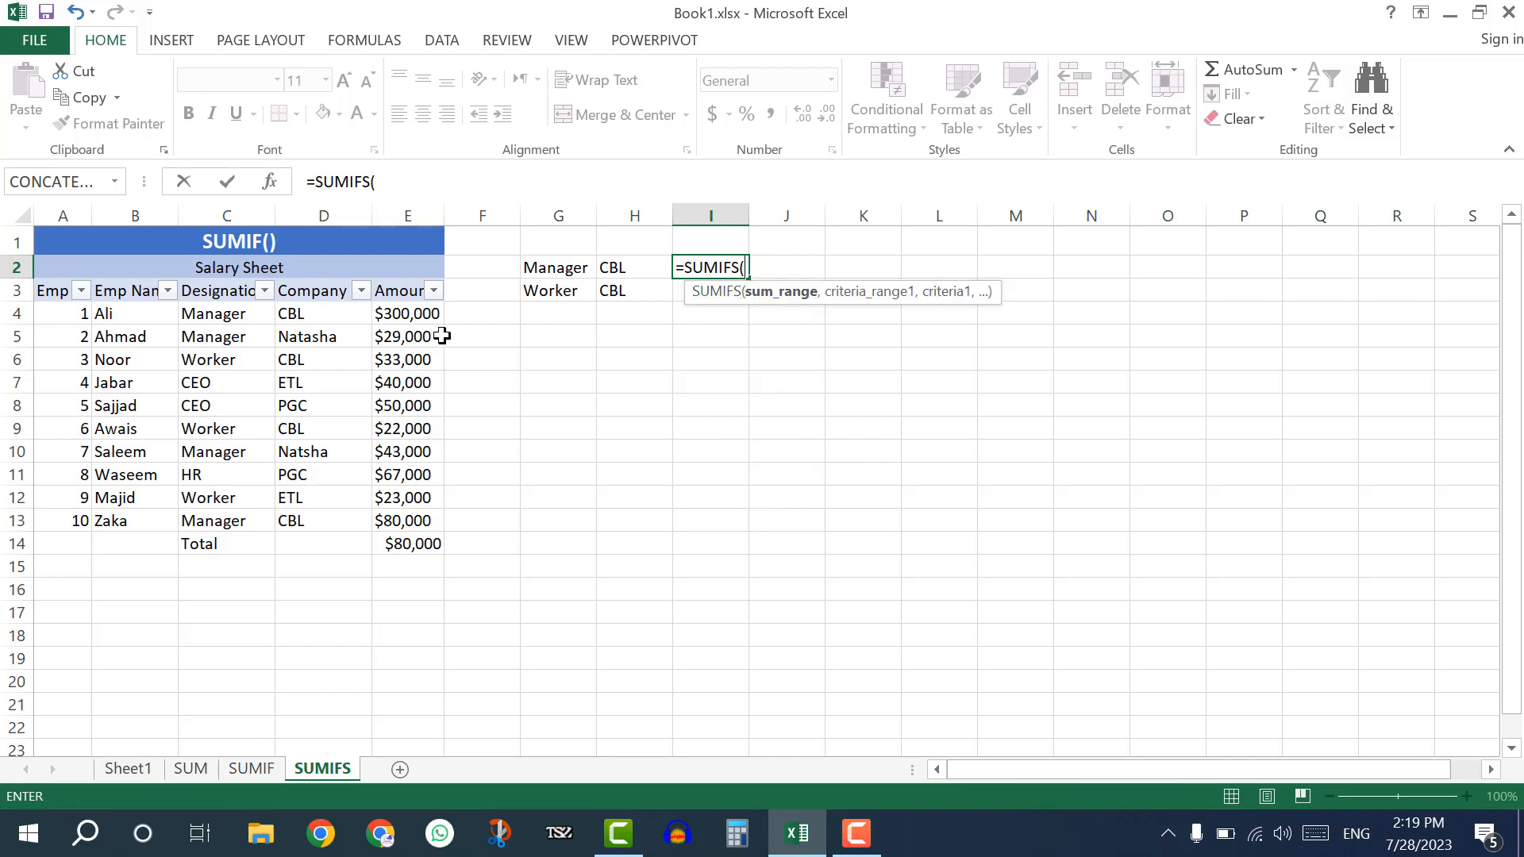
{"action": "left_click_drag", "start_coordinate": [418, 312], "coordinate": [407, 514]}
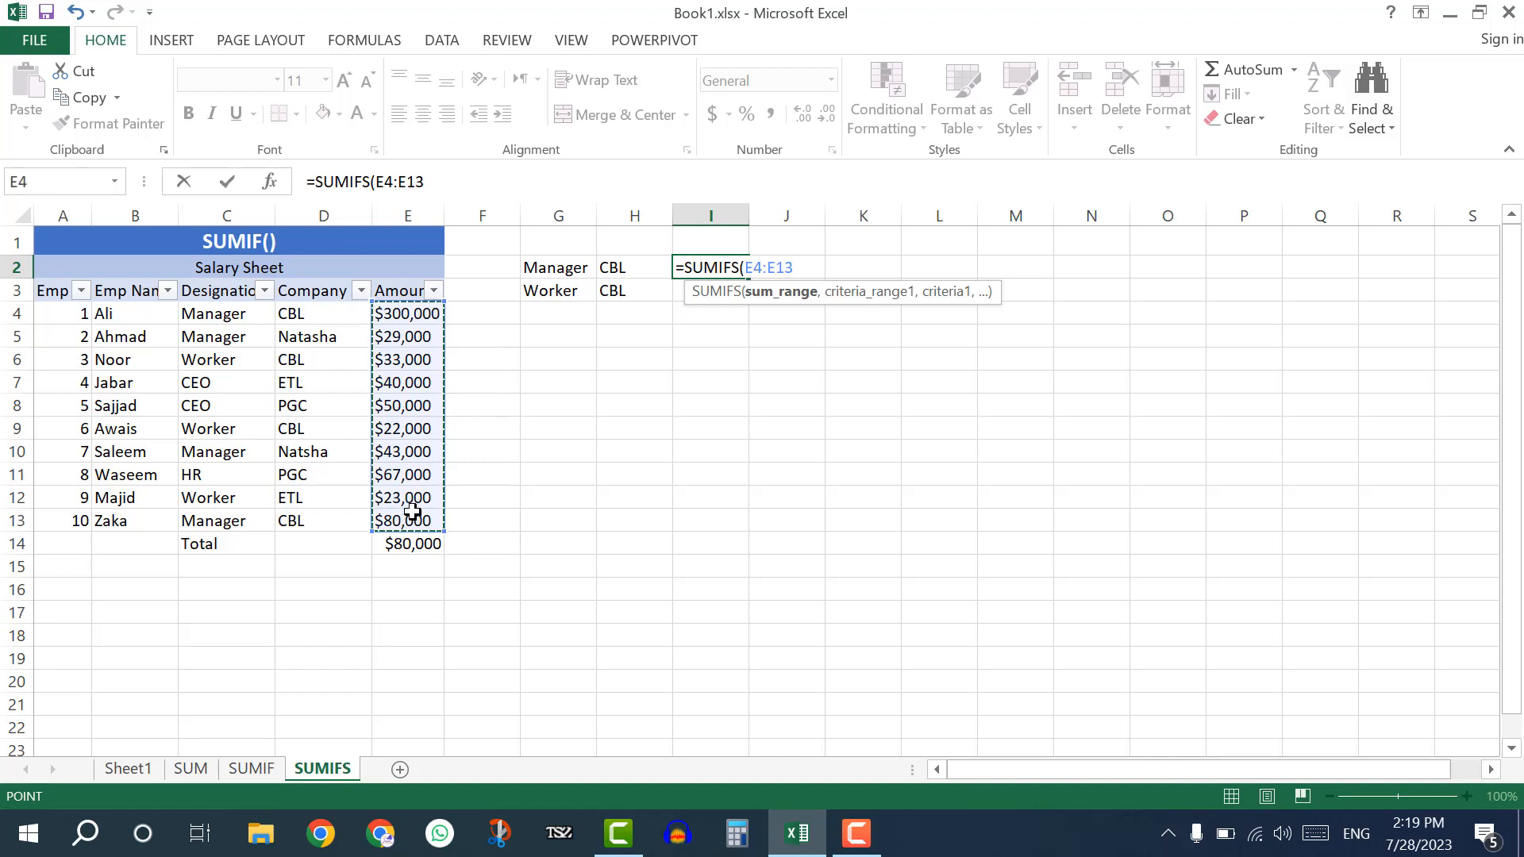
{"action": "type", "text": ","}
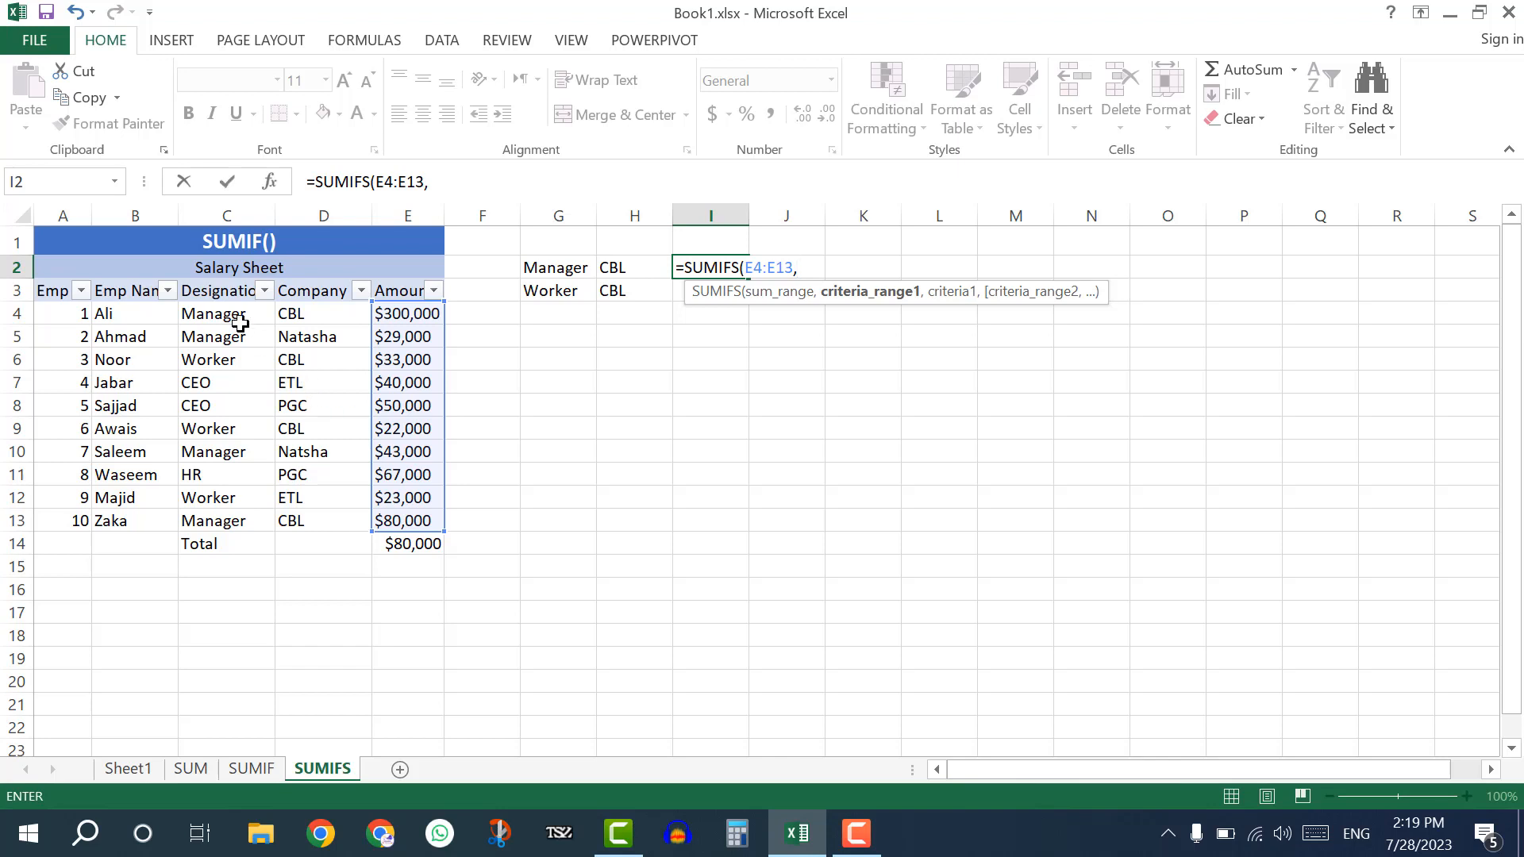
Complete the SUMIFS formula in I2 with the criteria "Manager" for C4:C13 and "CBL" for D4:D13.
{"action": "left_click_drag", "start_coordinate": [231, 314], "coordinate": [236, 506]}
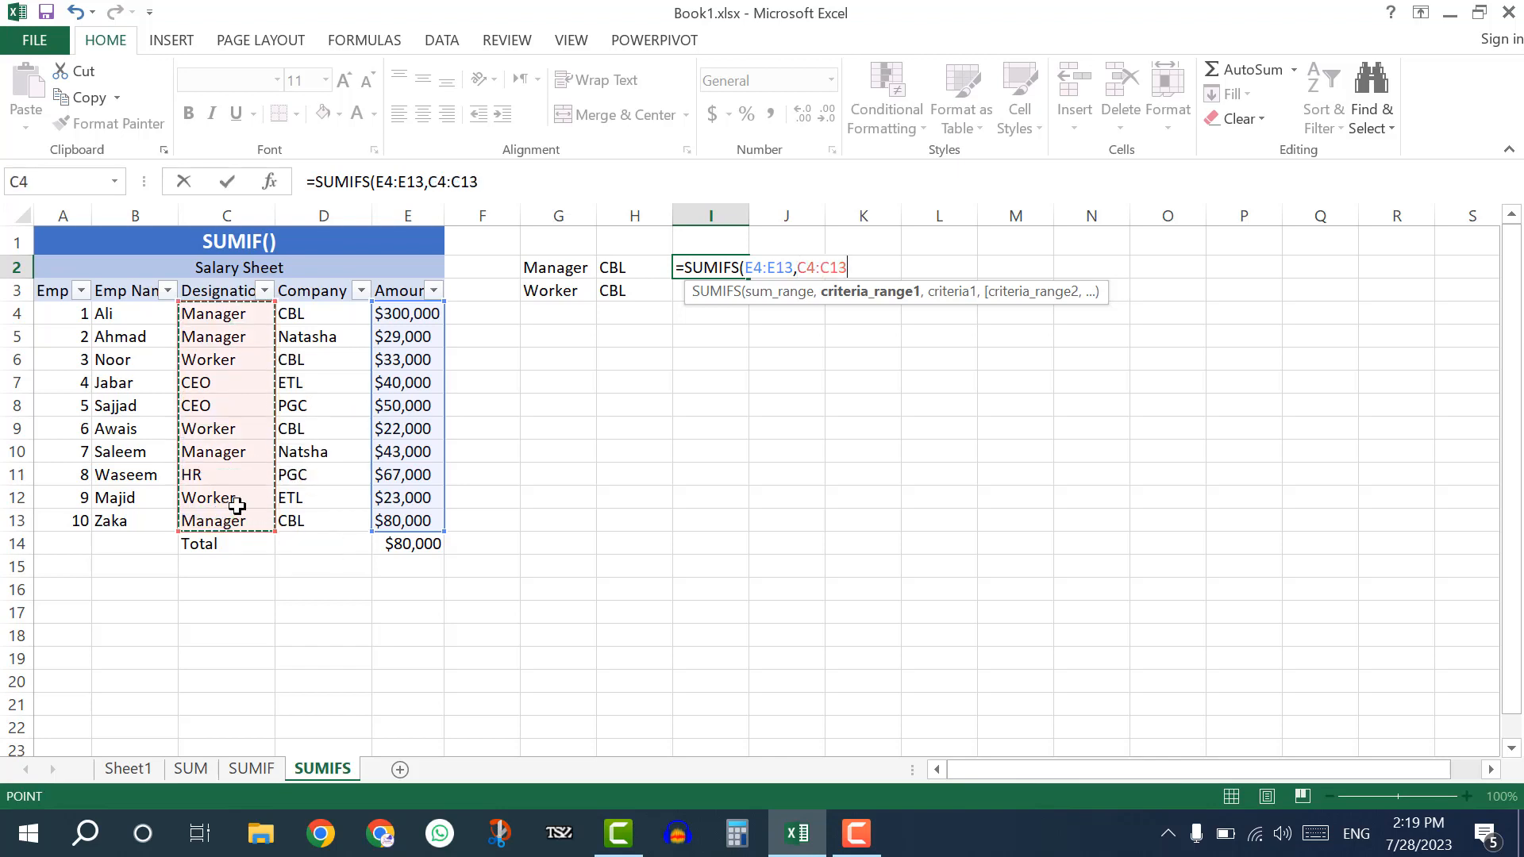
{"action": "type", "text": ",\"Manager"}
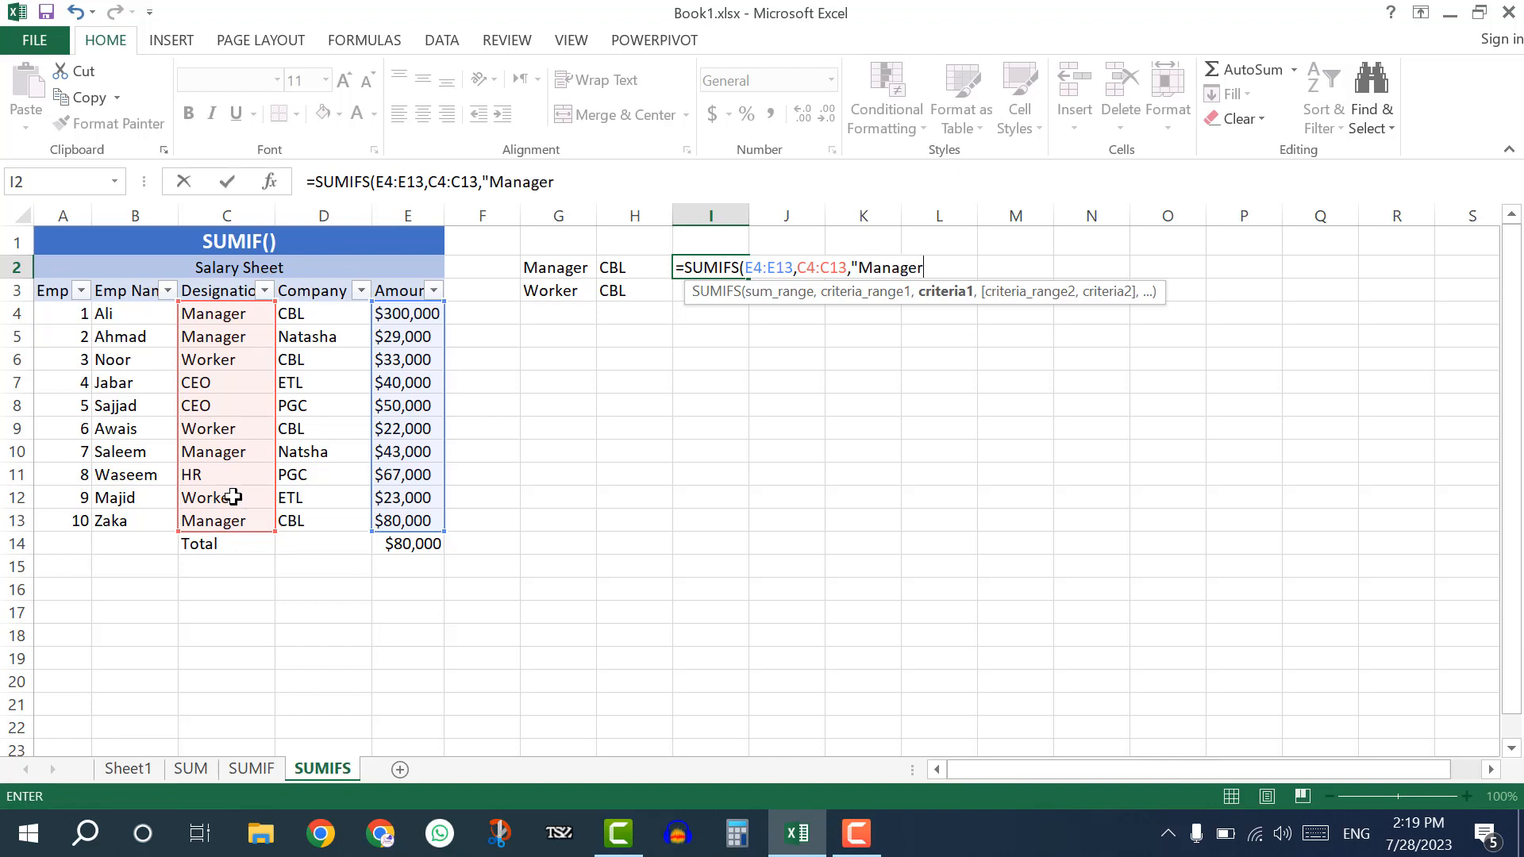
{"action": "type", "text": "\","}
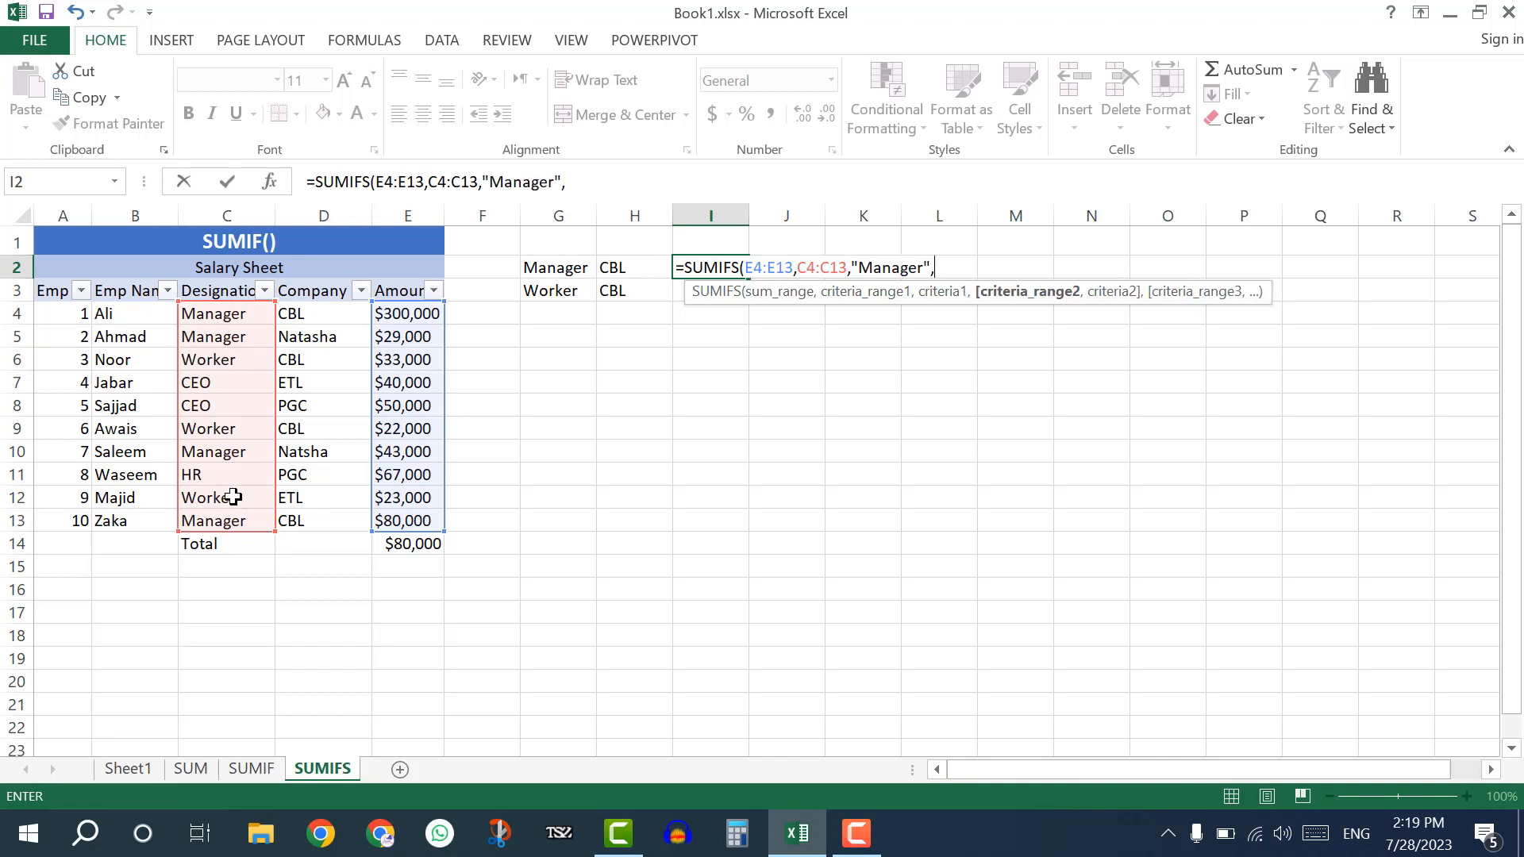
{"action": "left_click_drag", "start_coordinate": [316, 315], "coordinate": [317, 505]}
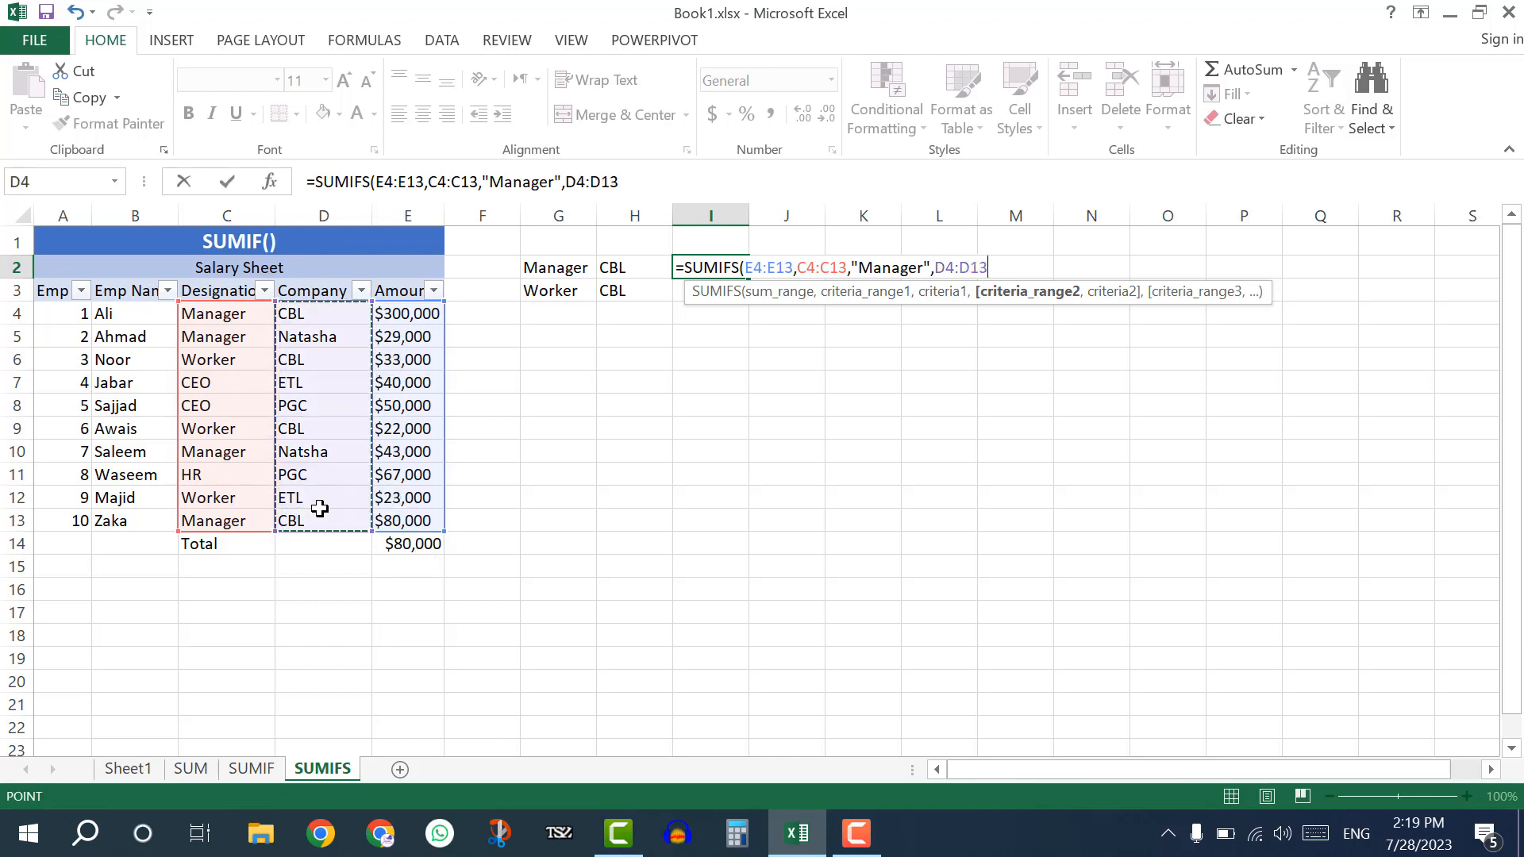
{"action": "type", "text": ",\""}
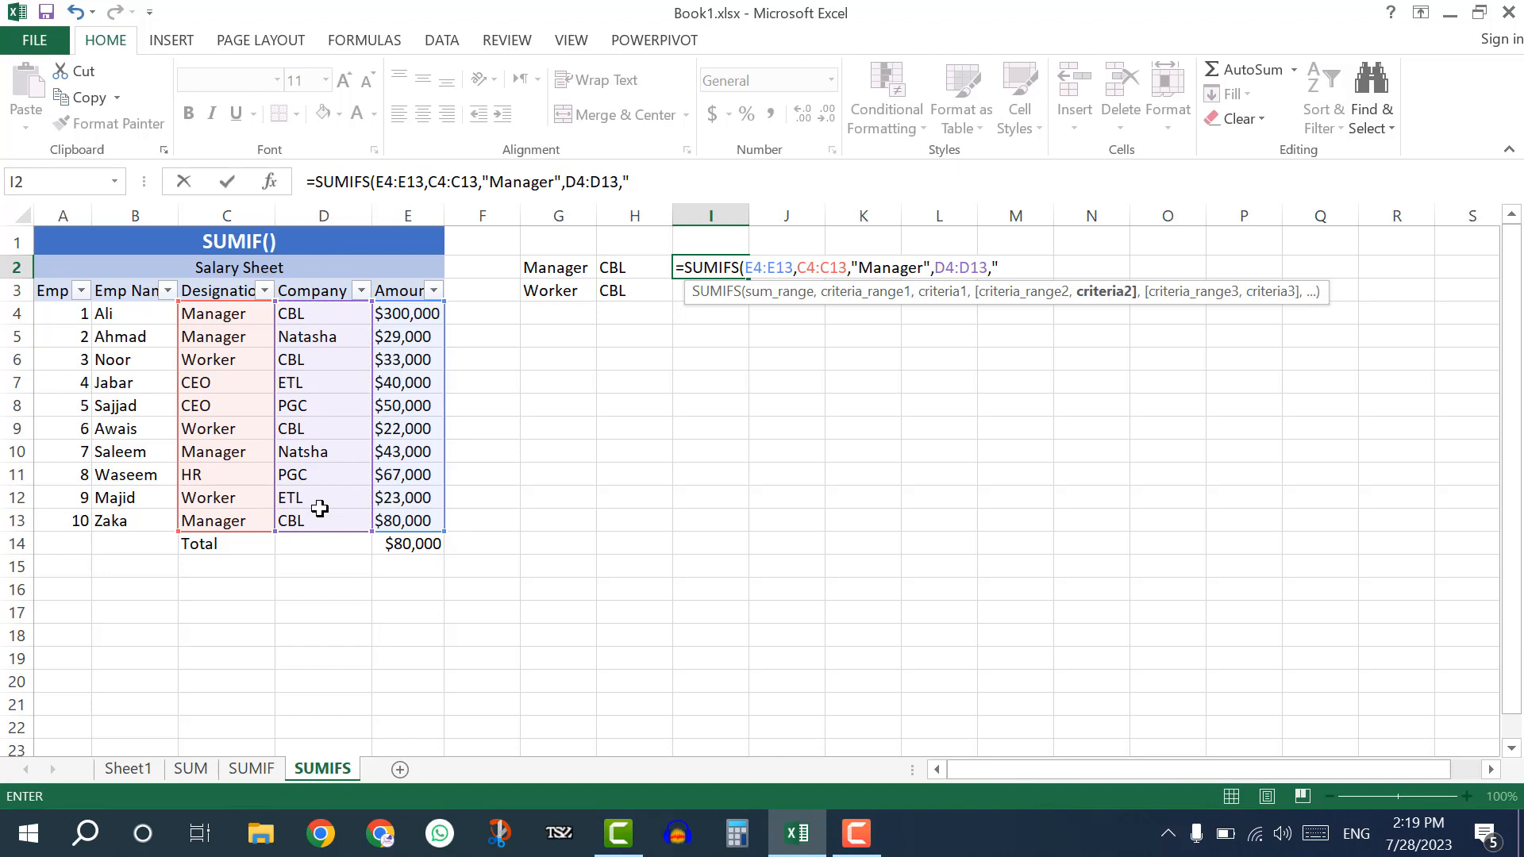
{"action": "type", "text": "CBL\""}
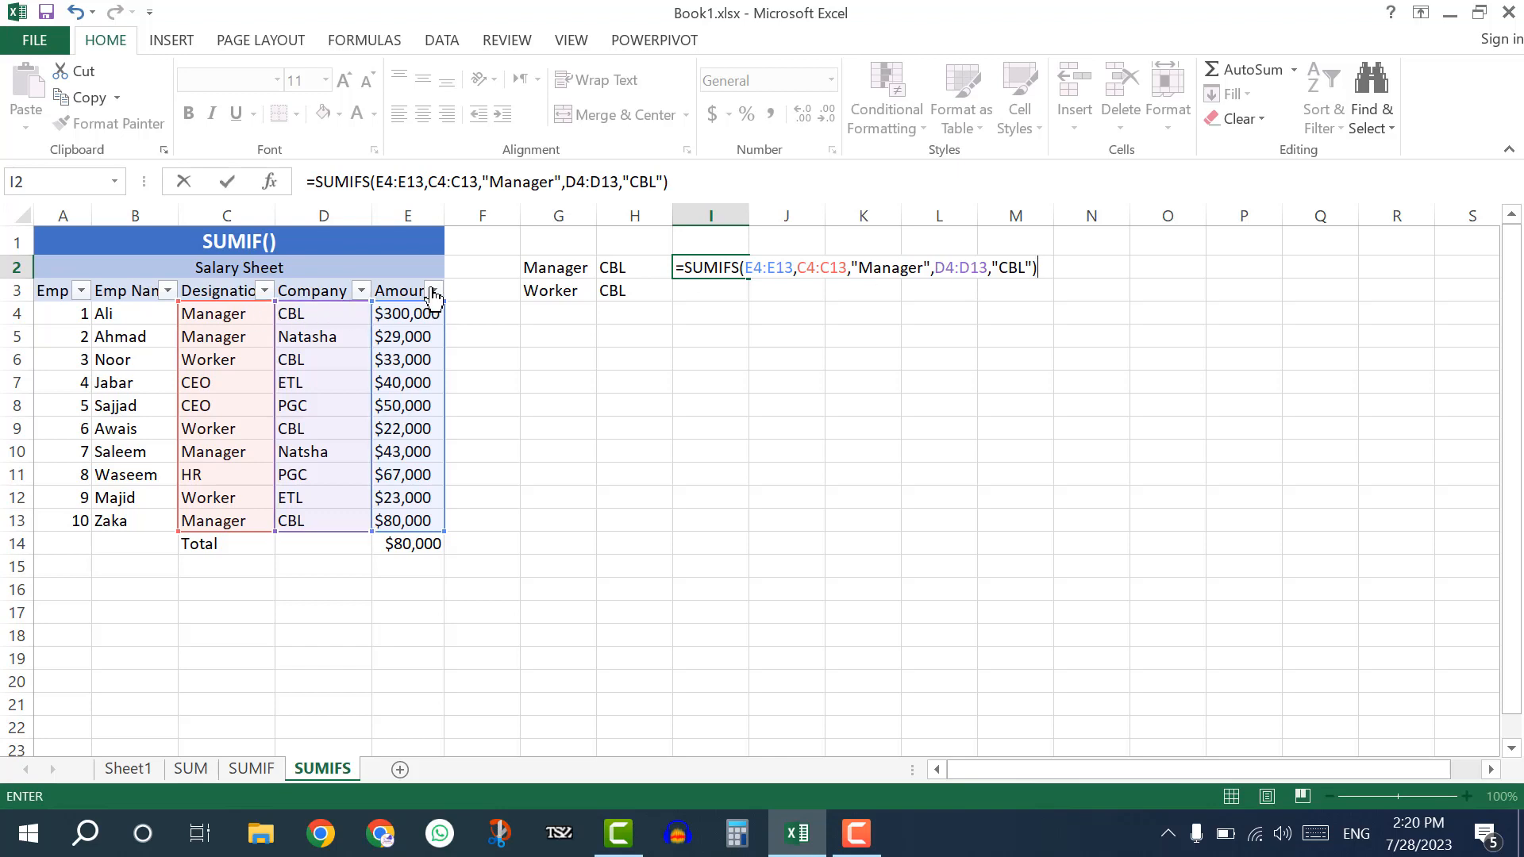
{"action": "key", "text": "Return"}
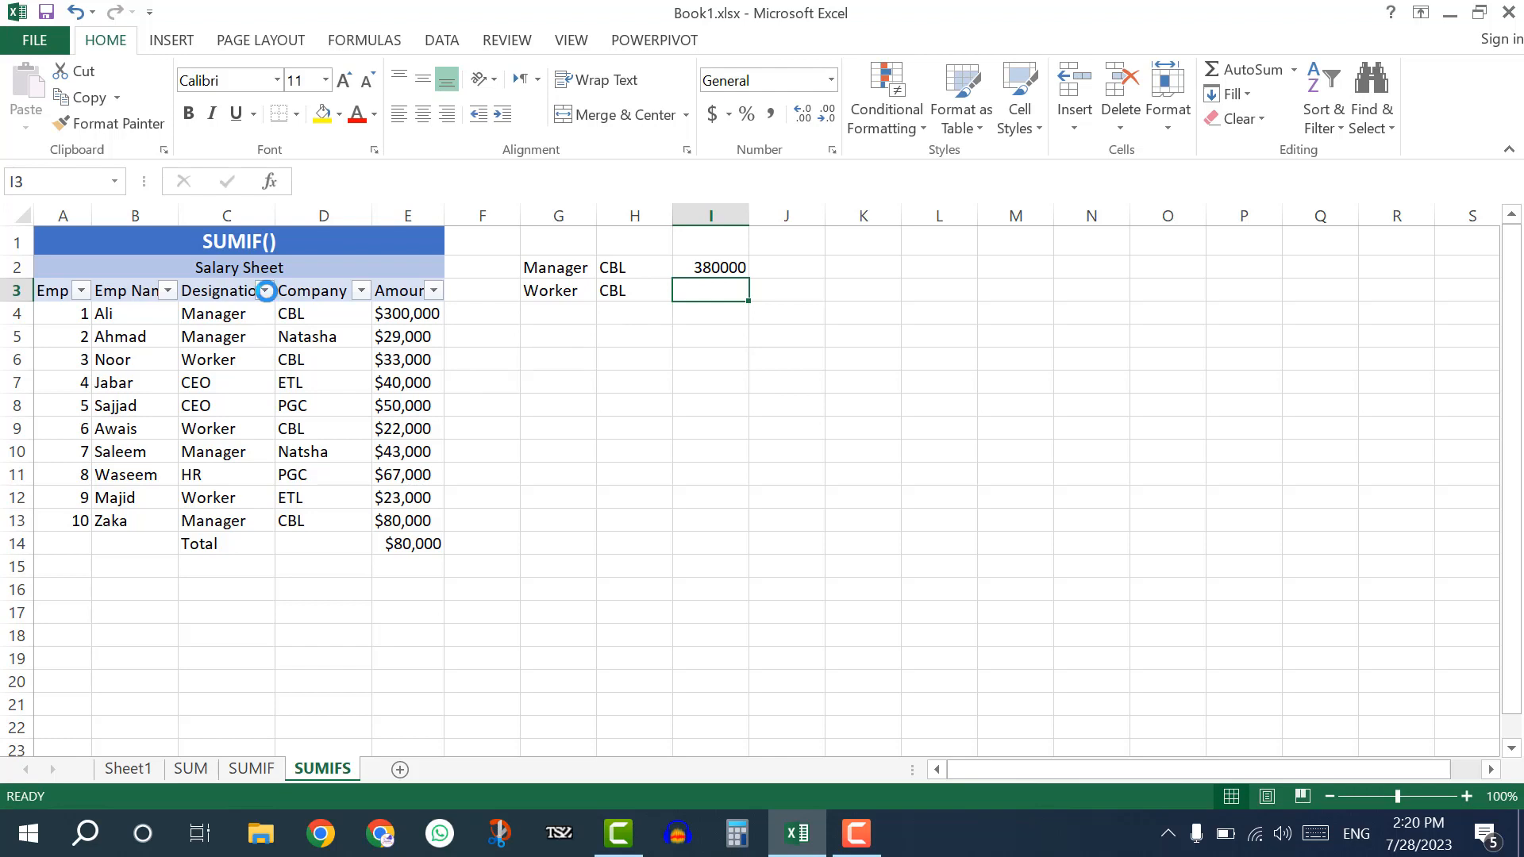
Filter the Designation column to Manager only and select the filtered amounts to check their sum.
{"action": "left_click", "coordinate": [264, 291]}
{"action": "left_click", "coordinate": [95, 523]}
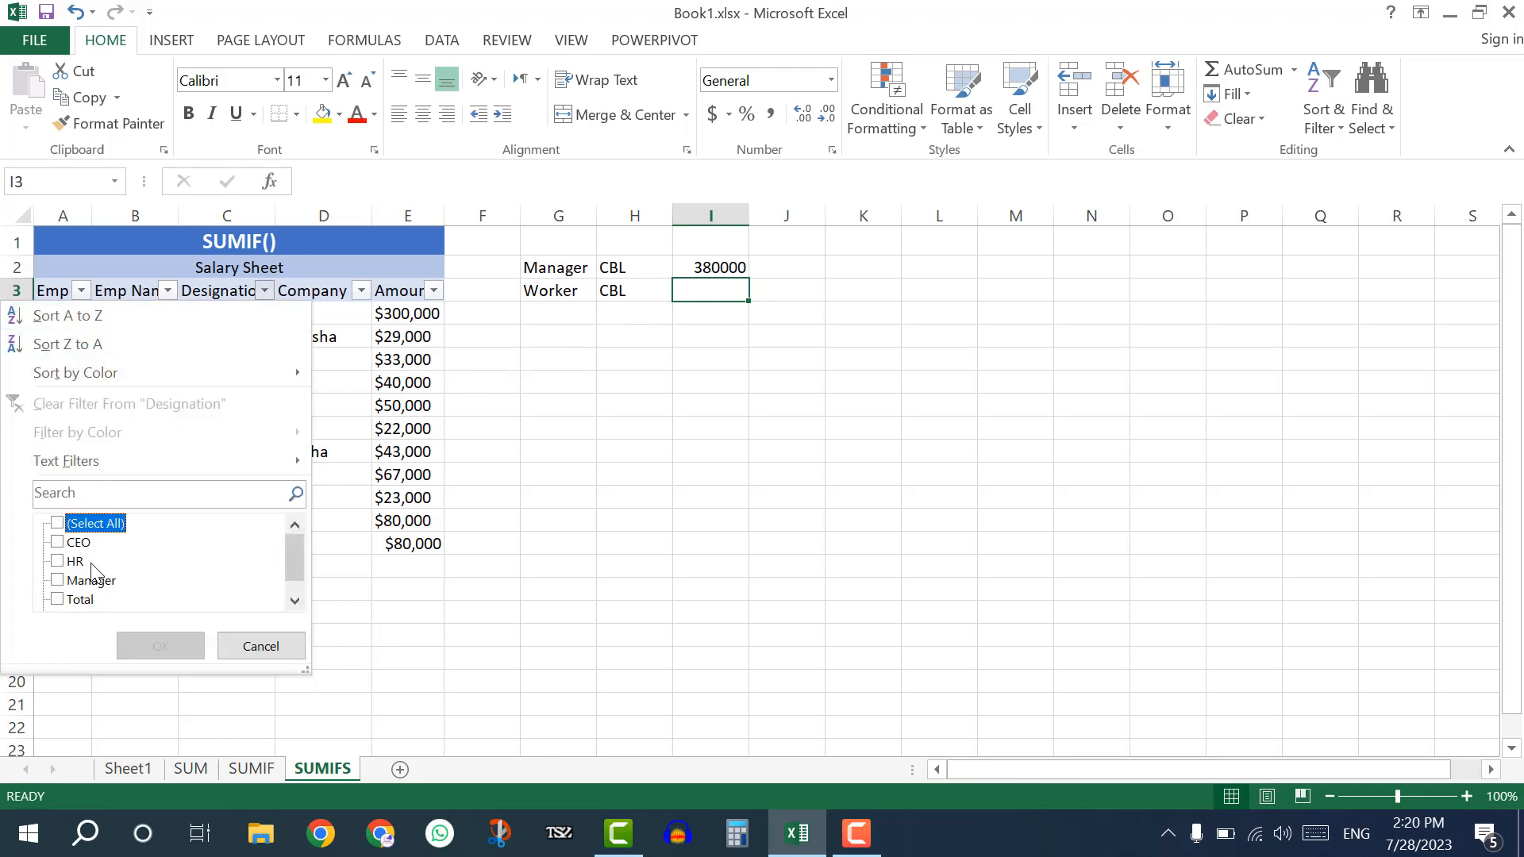
{"action": "left_click", "coordinate": [91, 581]}
{"action": "left_click", "coordinate": [162, 646]}
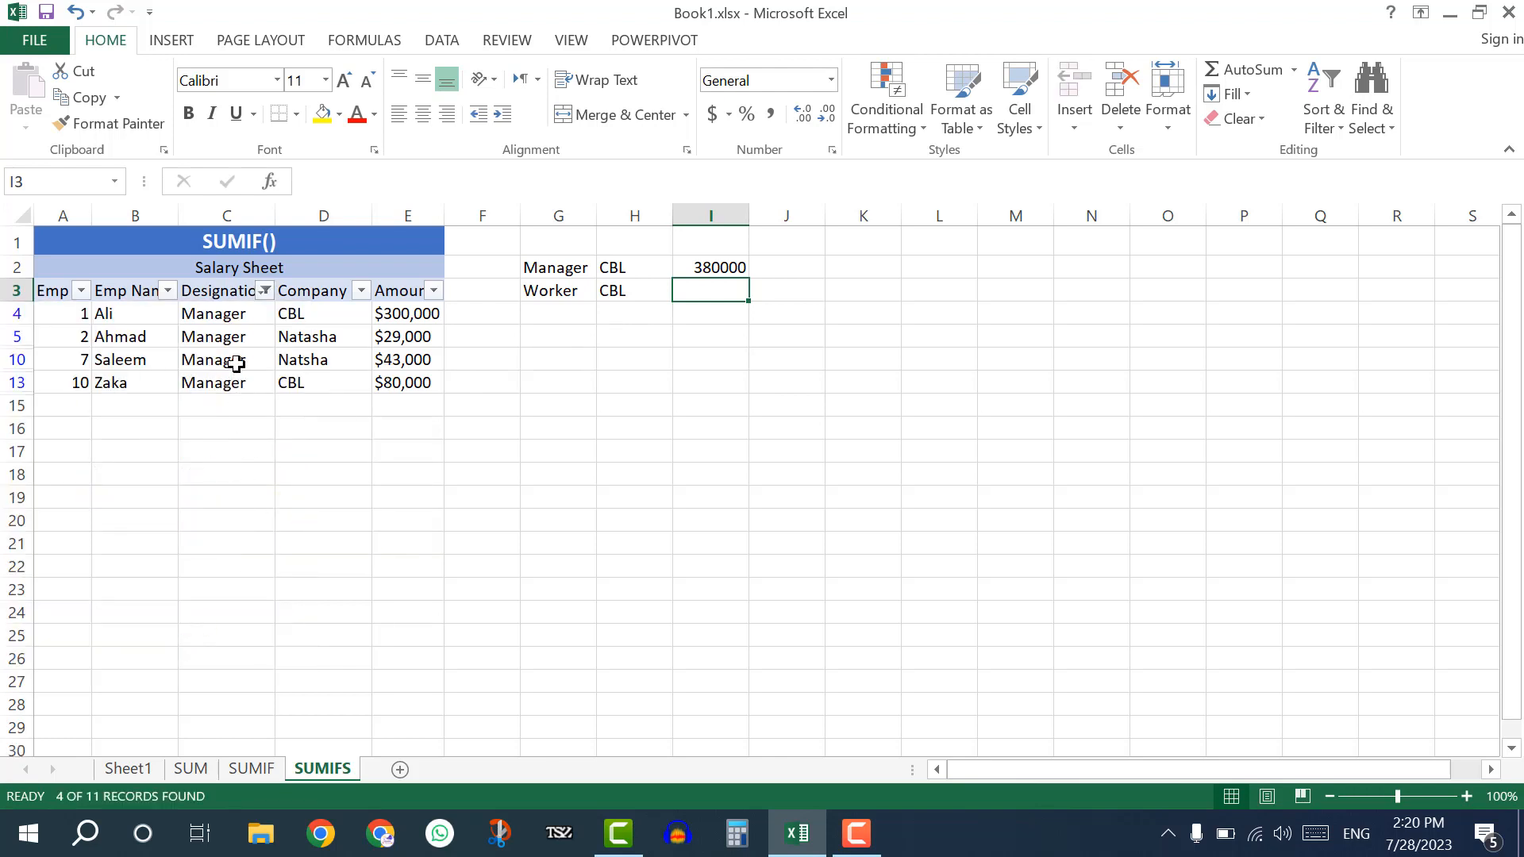
{"action": "left_click_drag", "start_coordinate": [381, 314], "coordinate": [401, 382]}
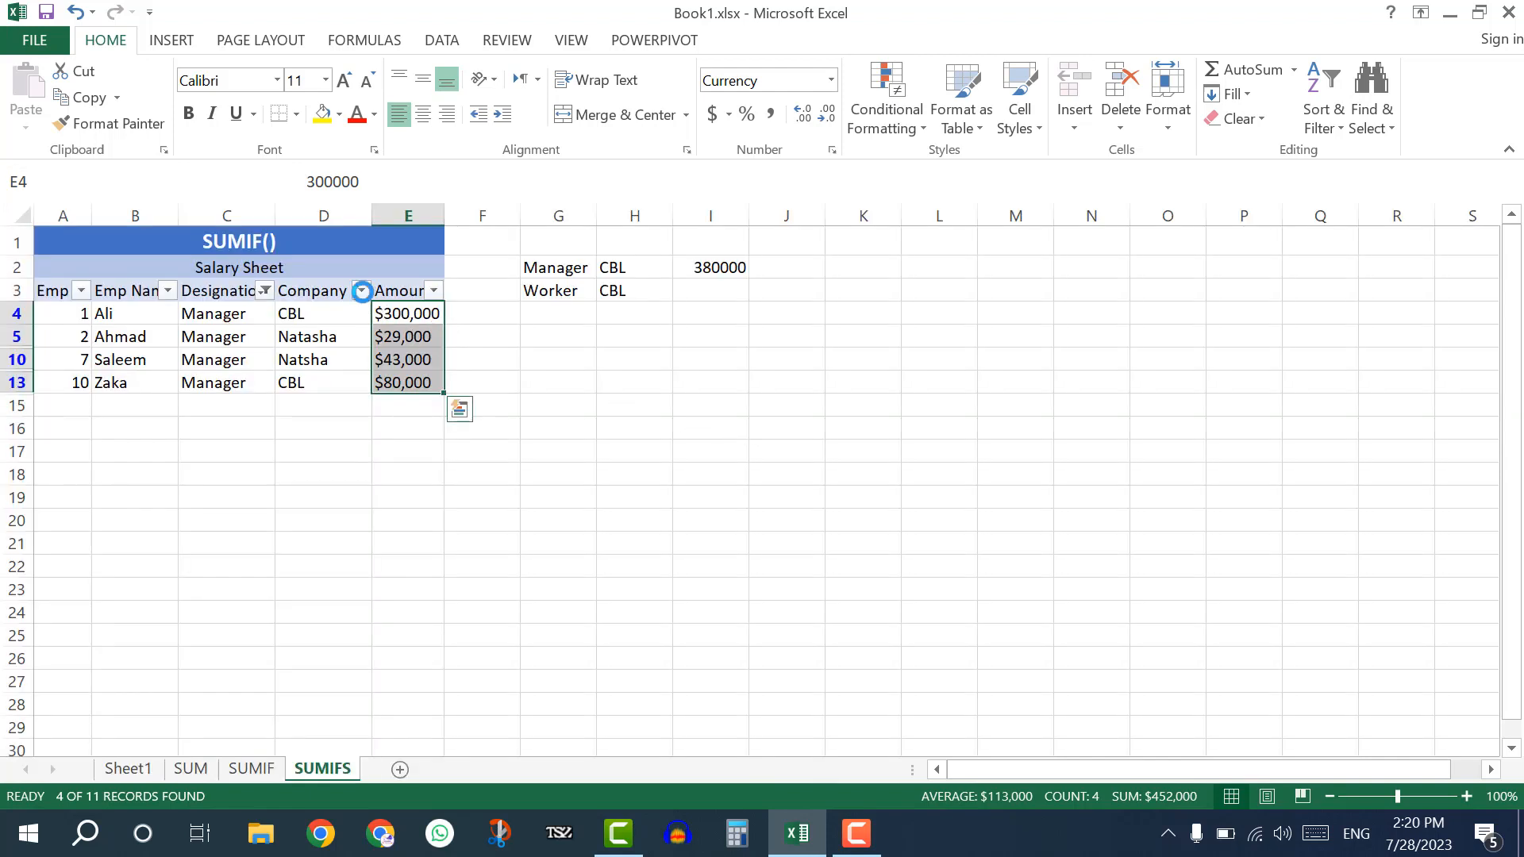
Narrow the Company column to CBL only to check the Manager sum, and clear all filters.
{"action": "left_click", "coordinate": [362, 291]}
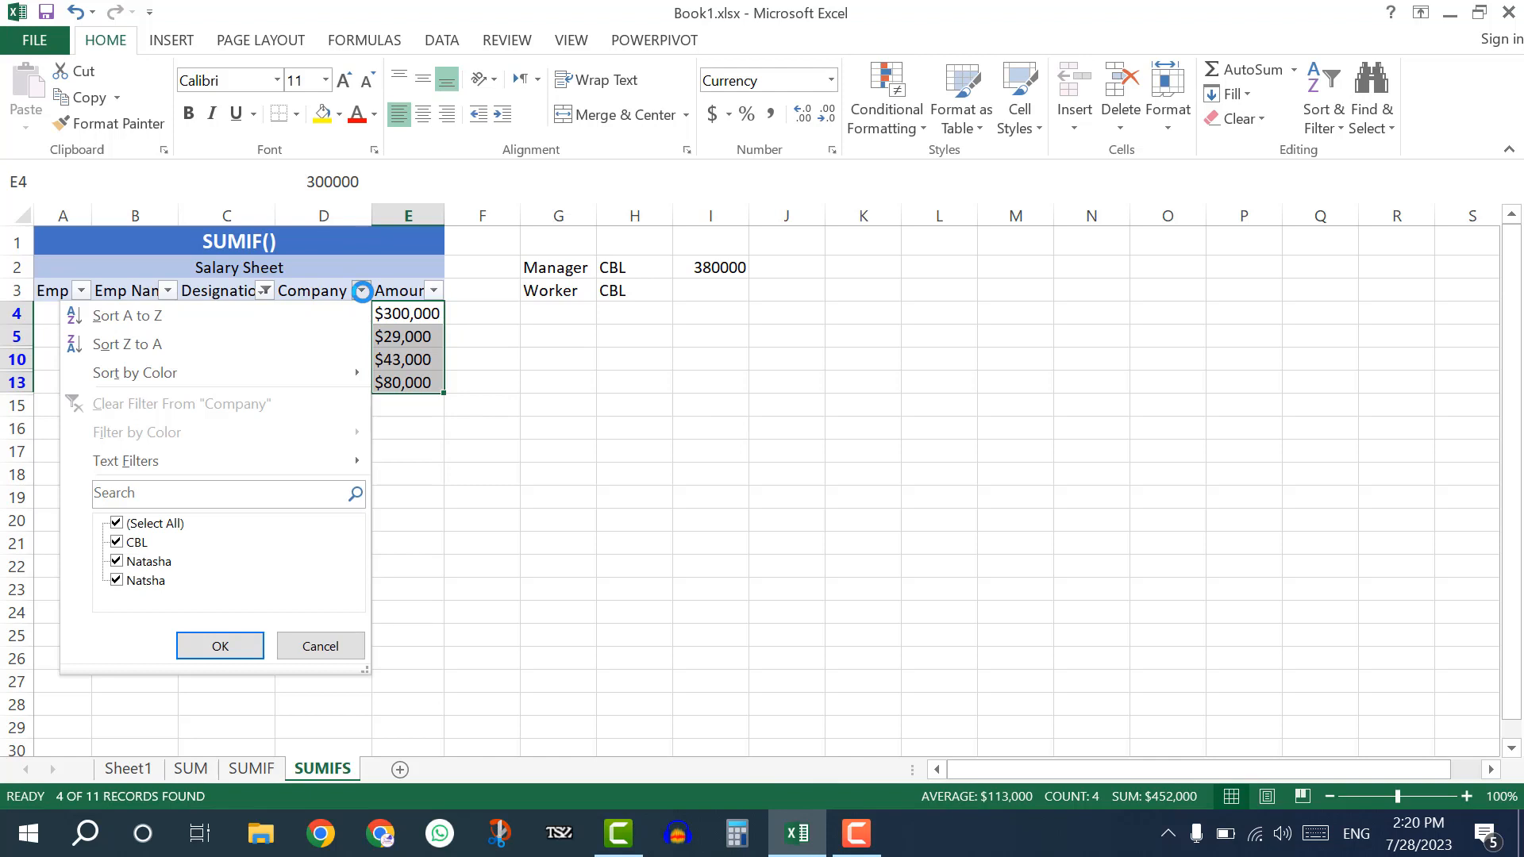
{"action": "left_click", "coordinate": [177, 526]}
{"action": "left_click", "coordinate": [136, 548]}
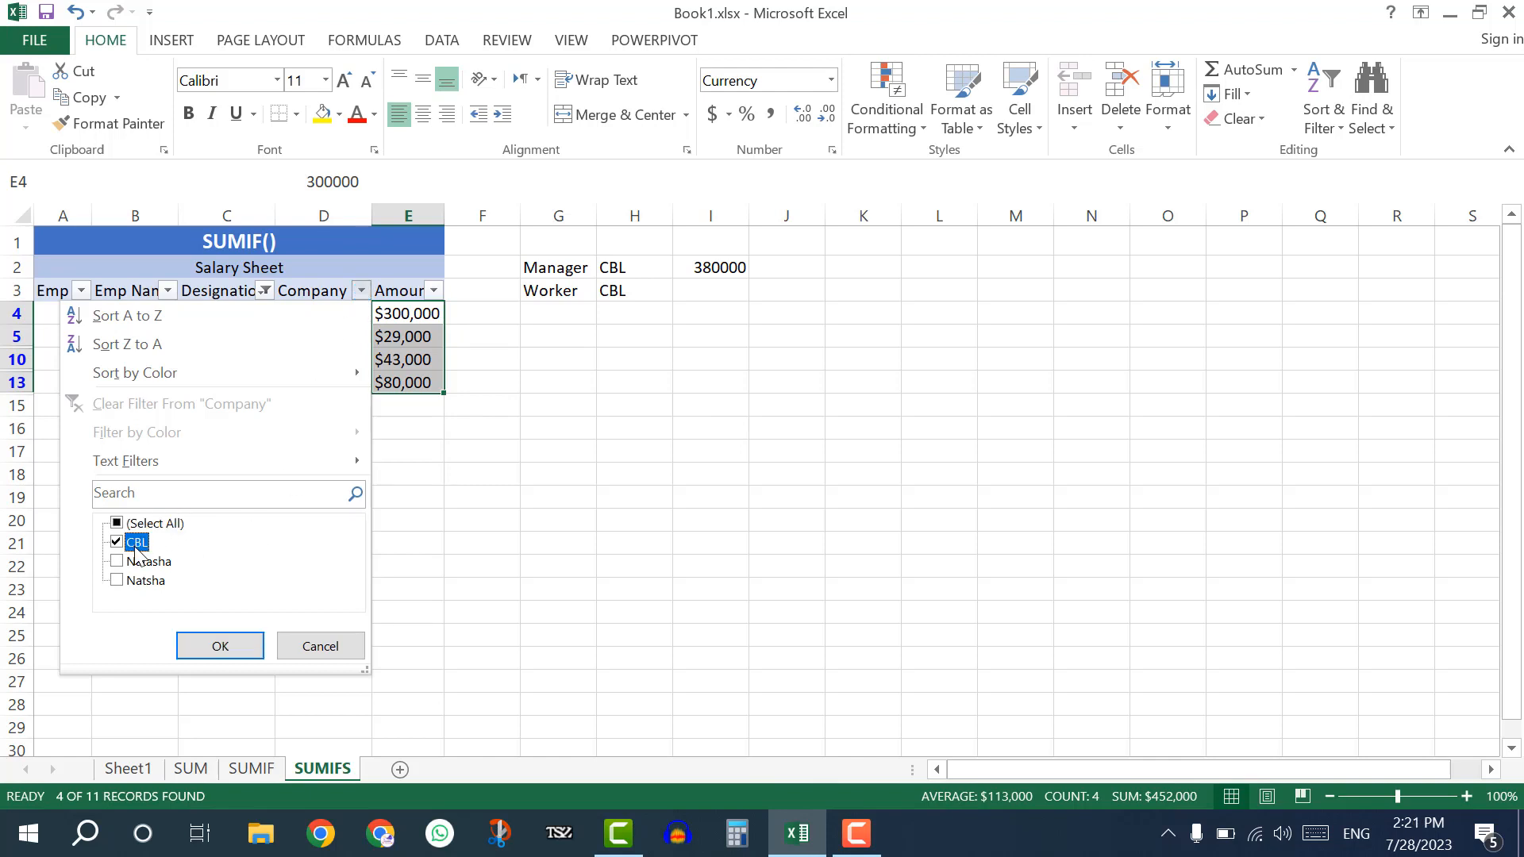
{"action": "left_click", "coordinate": [214, 646]}
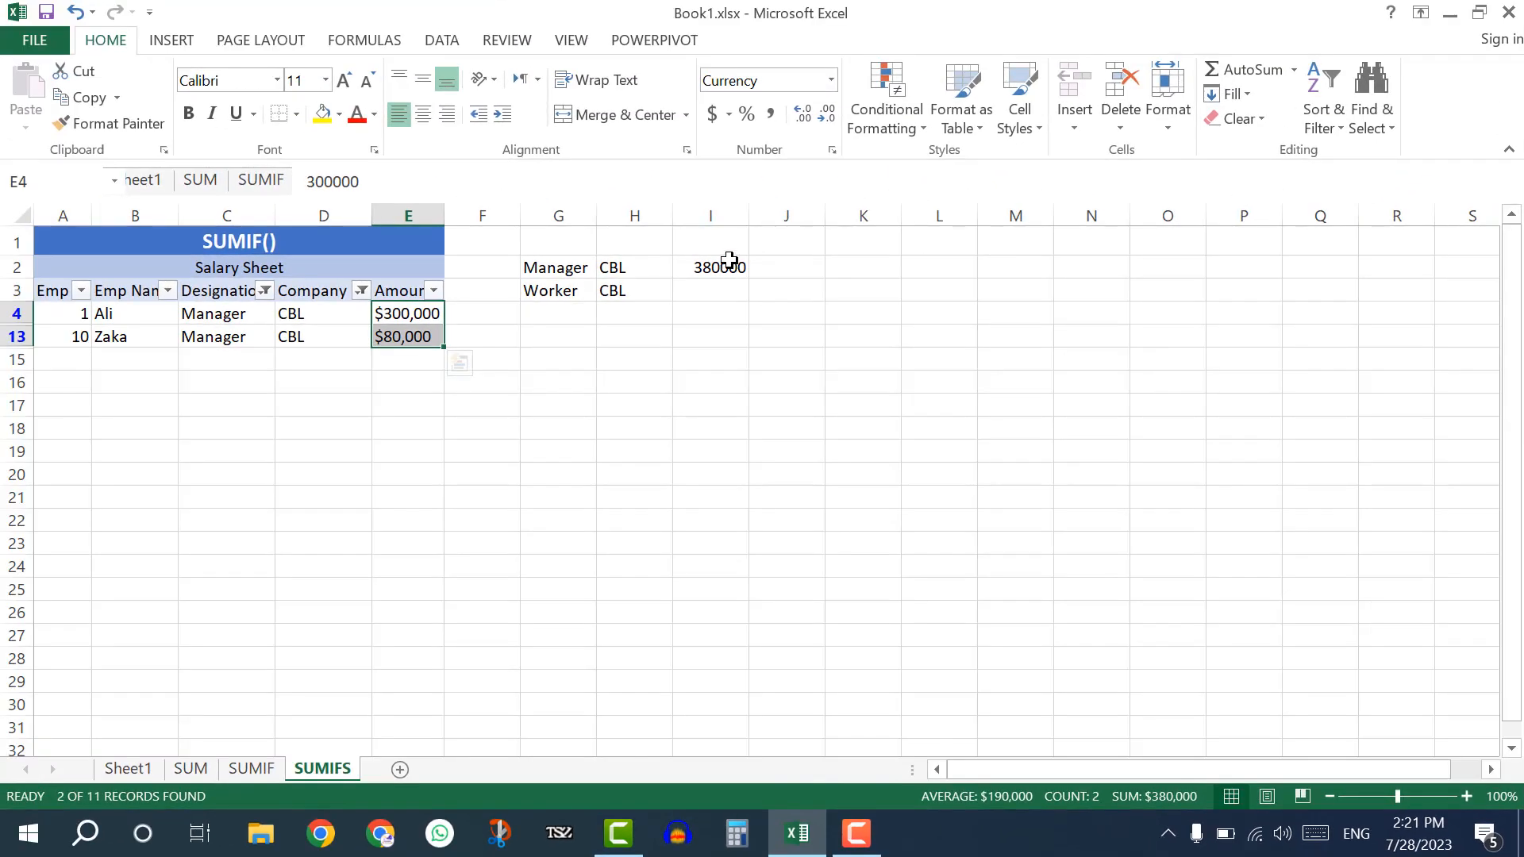
{"action": "left_click", "coordinate": [1323, 118]}
{"action": "left_click", "coordinate": [1329, 276]}
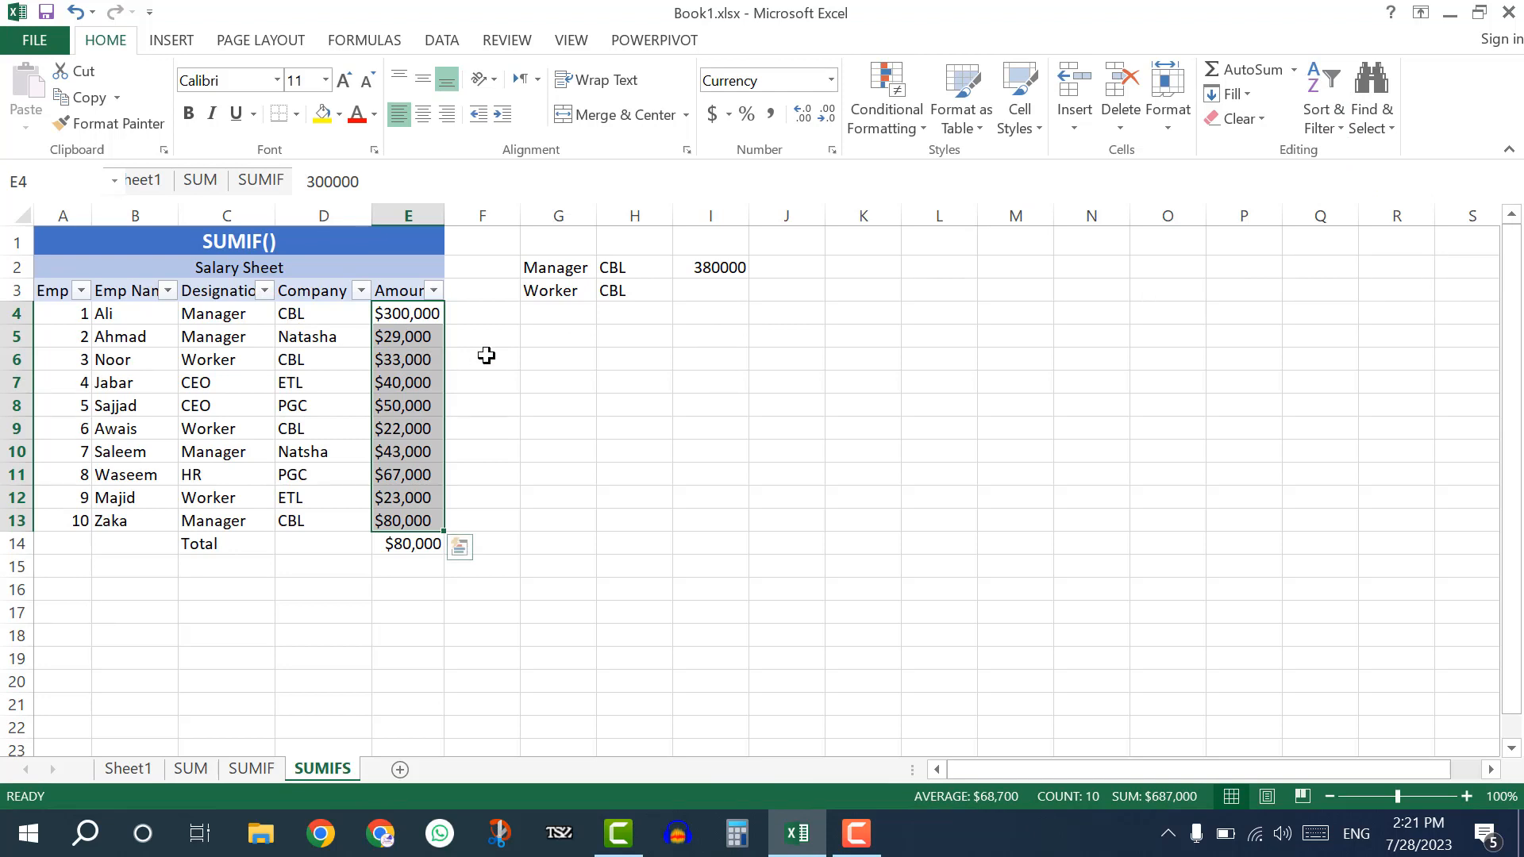
Begin a SUMIFS formula in I3 with the amounts E4:E13 as the sum range.
{"action": "left_click", "coordinate": [711, 287]}
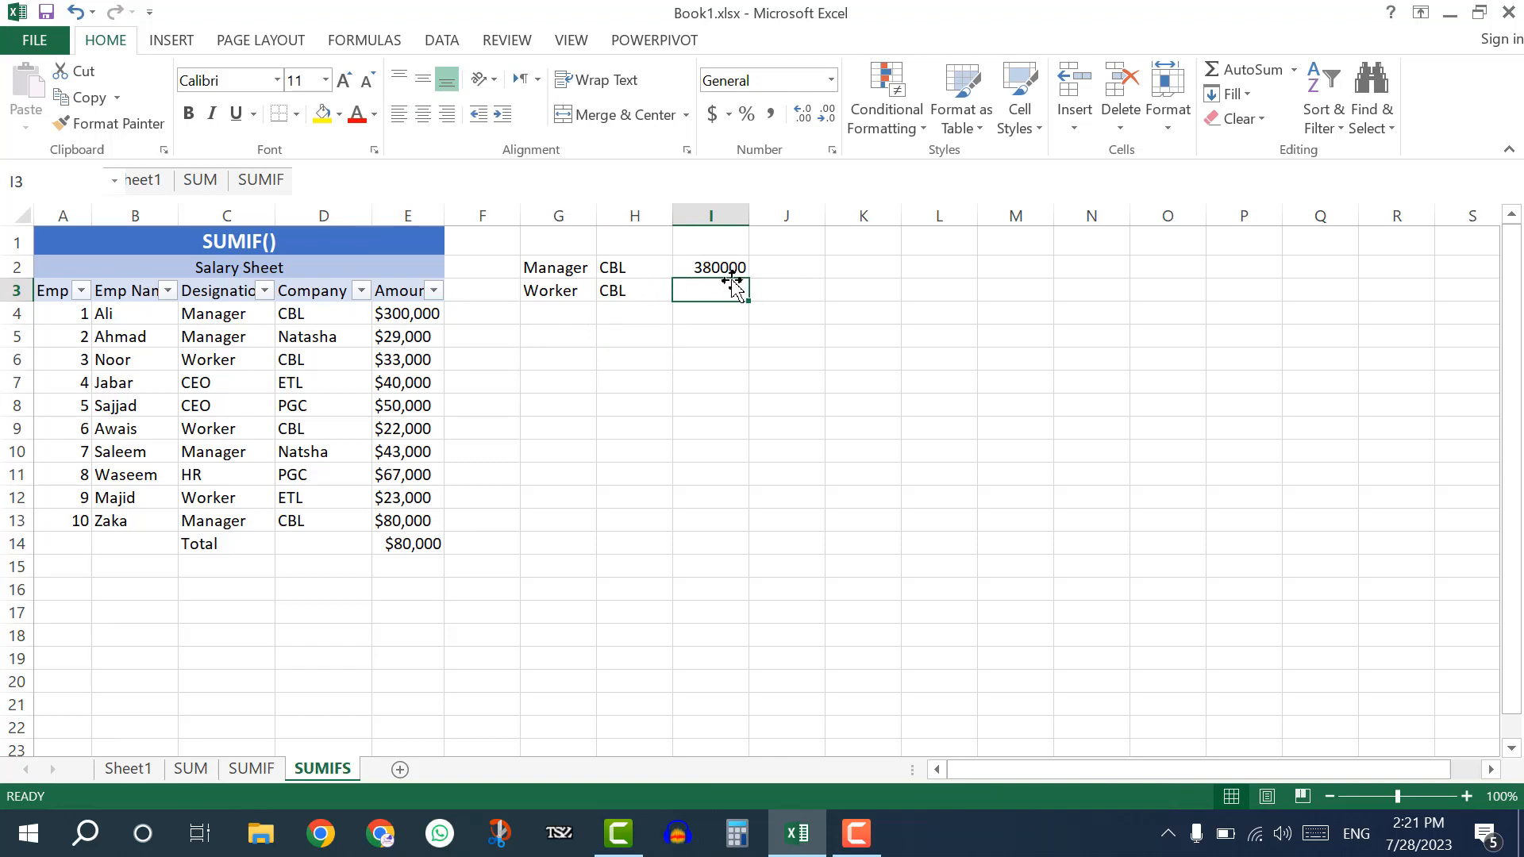
{"action": "type", "text": "=SUM"}
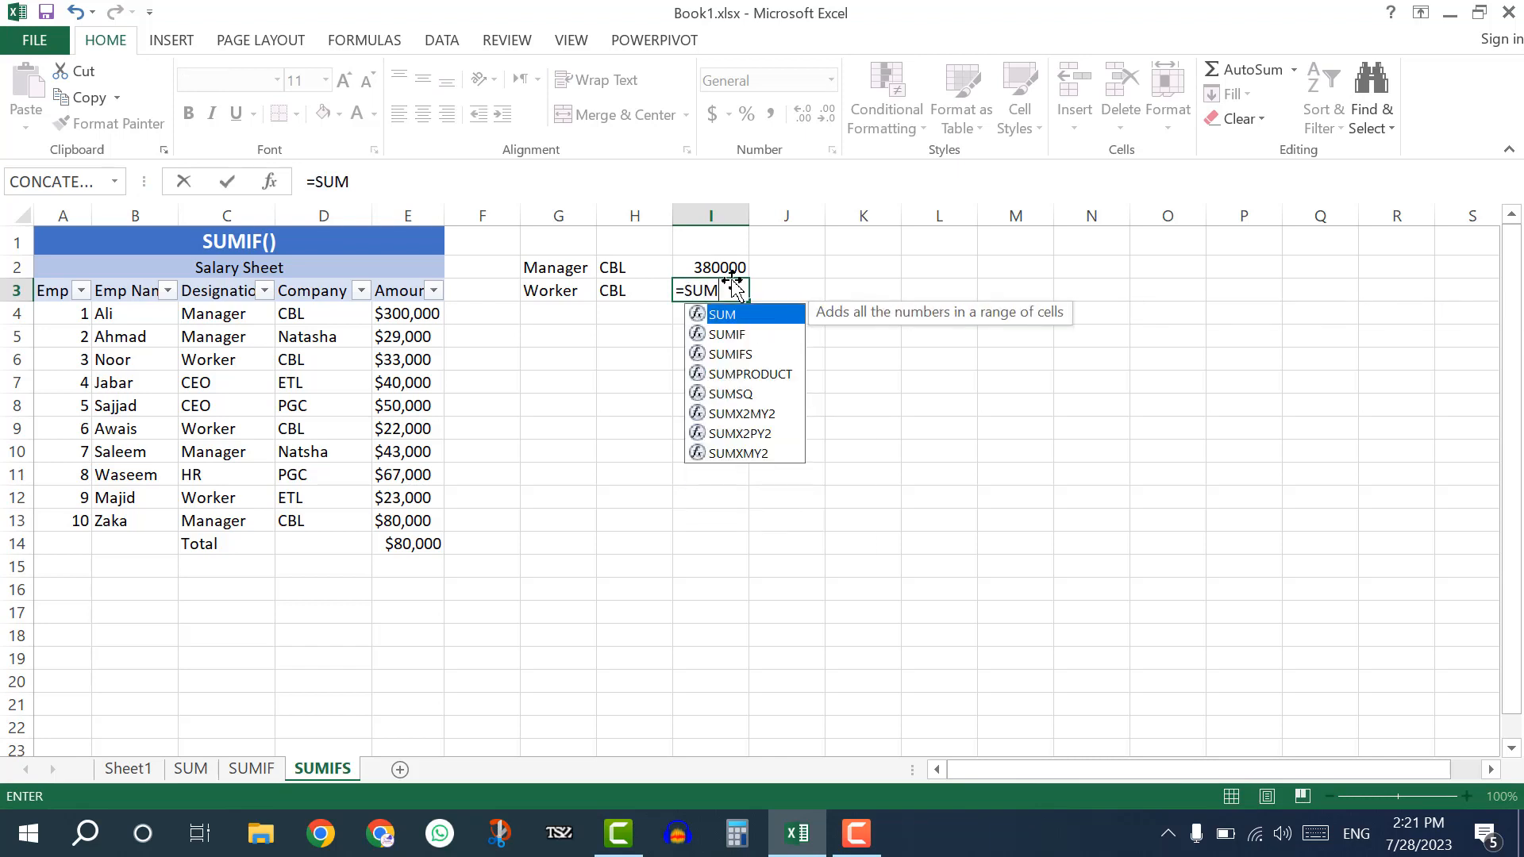
{"action": "type", "text": "IFS("}
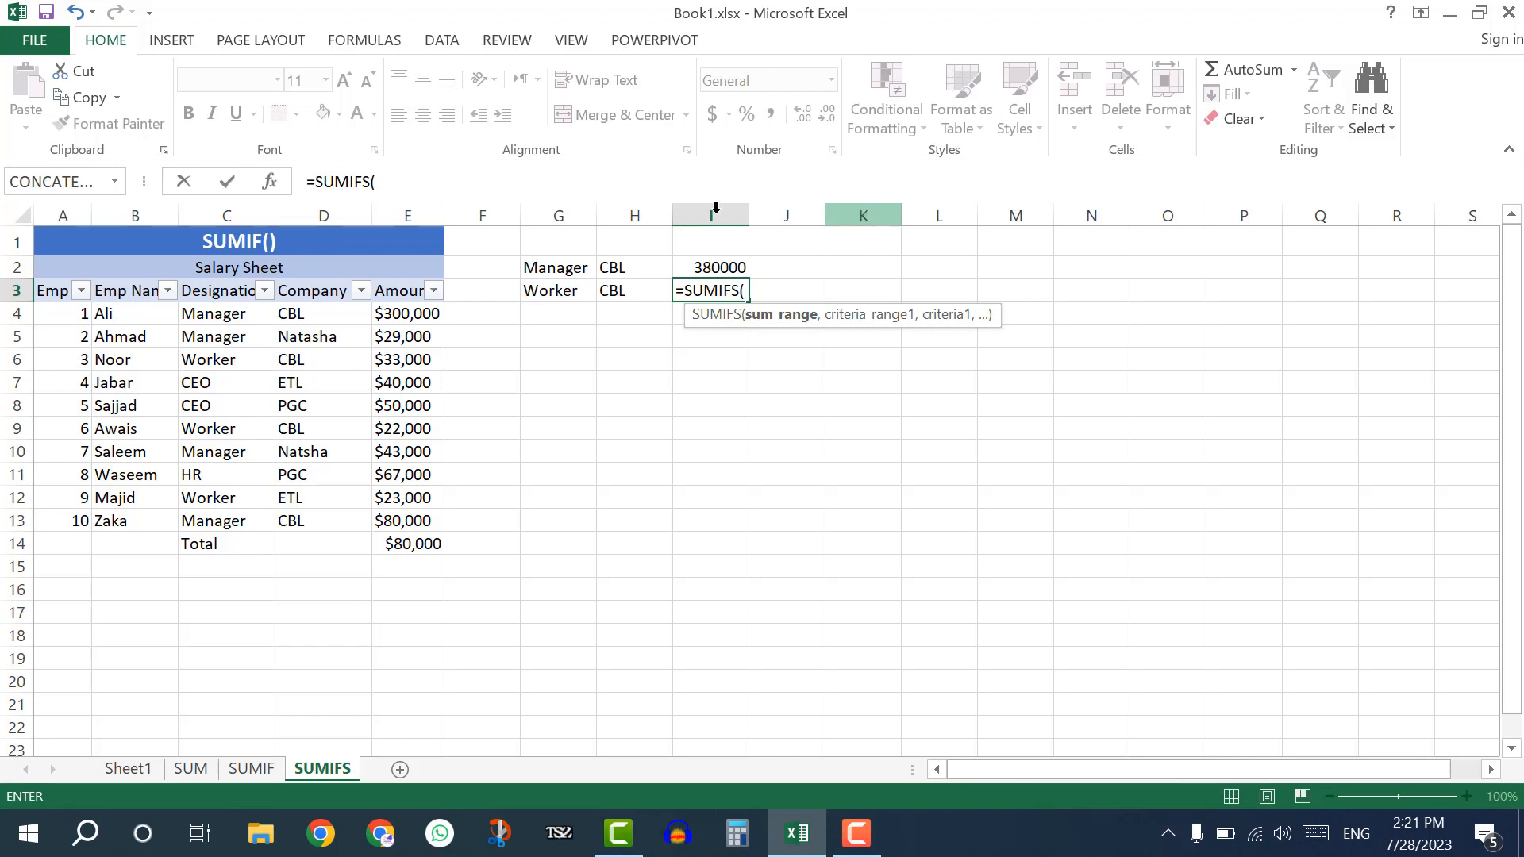
{"action": "left_click_drag", "start_coordinate": [408, 316], "coordinate": [408, 521]}
{"action": "type", "text": ","}
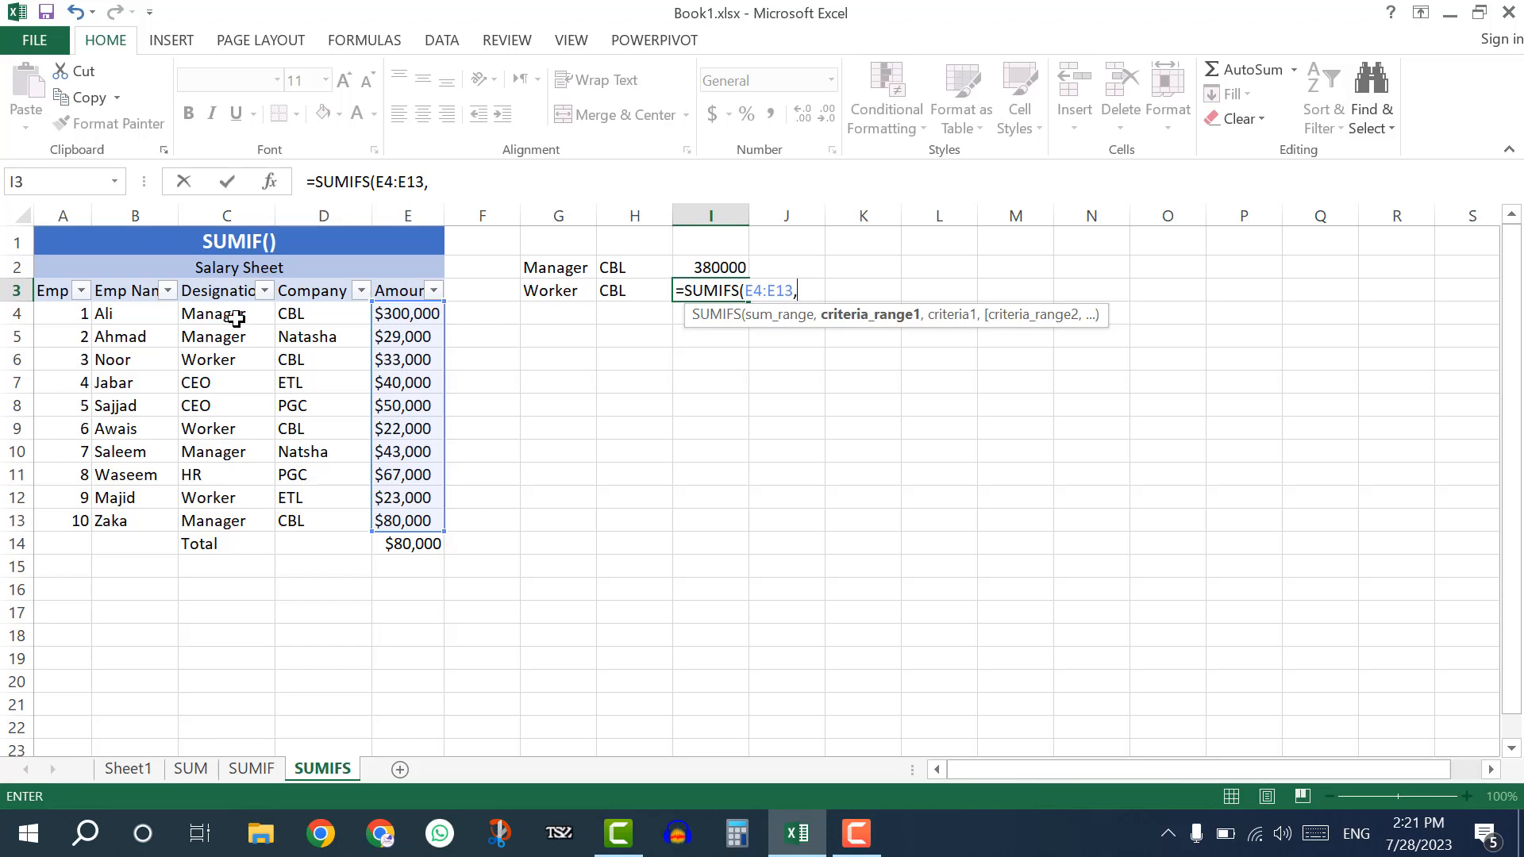
Complete the SUMIFS formula in I3 with the criteria "Worker" for C4:C13 and "CBL" for D4:D13.
{"action": "left_click_drag", "start_coordinate": [235, 317], "coordinate": [238, 517]}
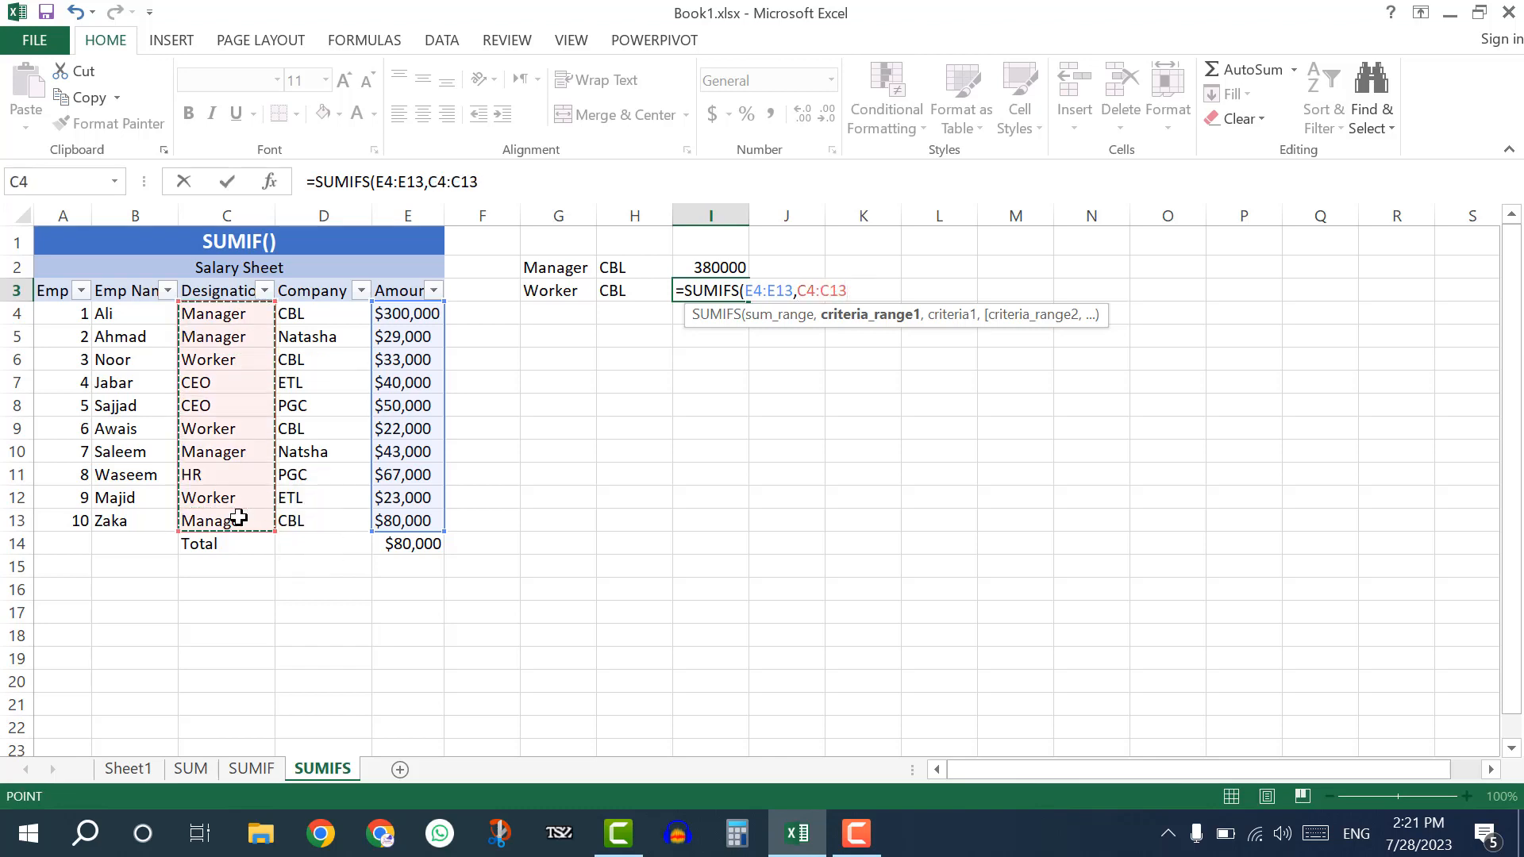
{"action": "type", "text": ",\"Worker\""}
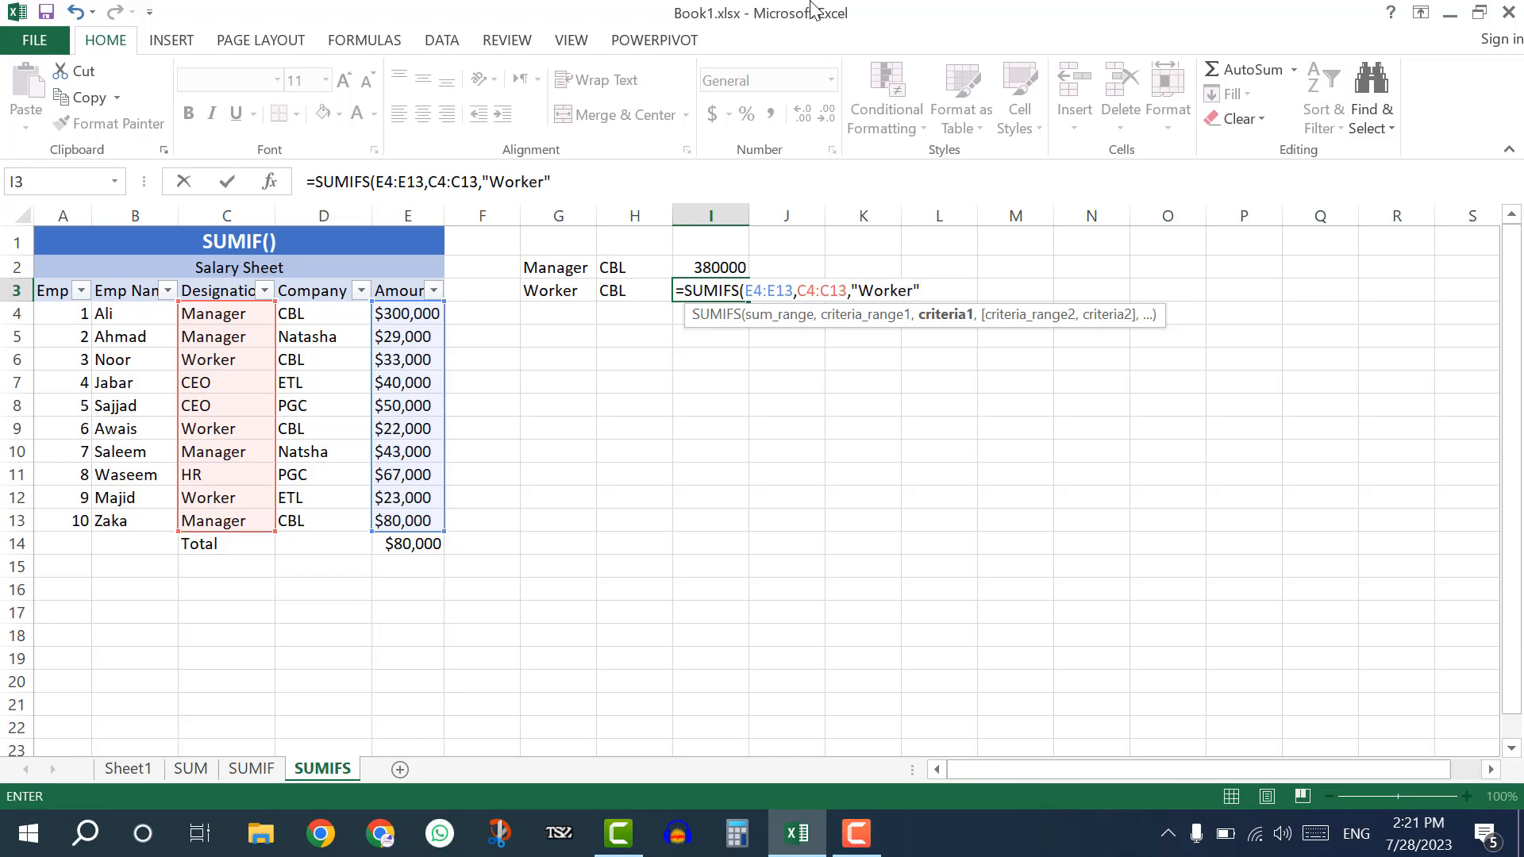
{"action": "type", "text": ","}
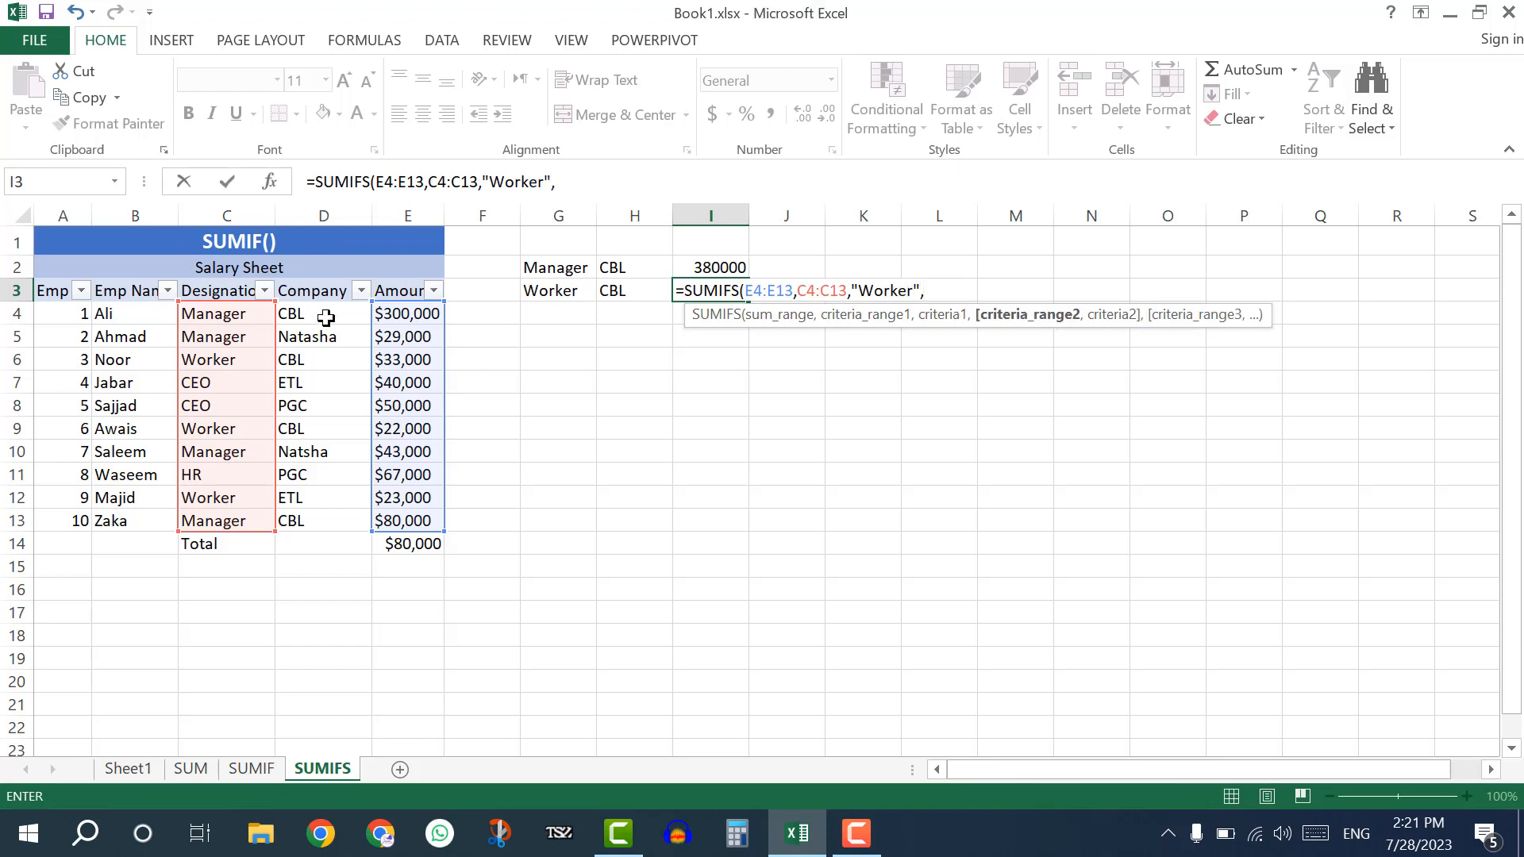
{"action": "left_click_drag", "start_coordinate": [324, 317], "coordinate": [325, 516]}
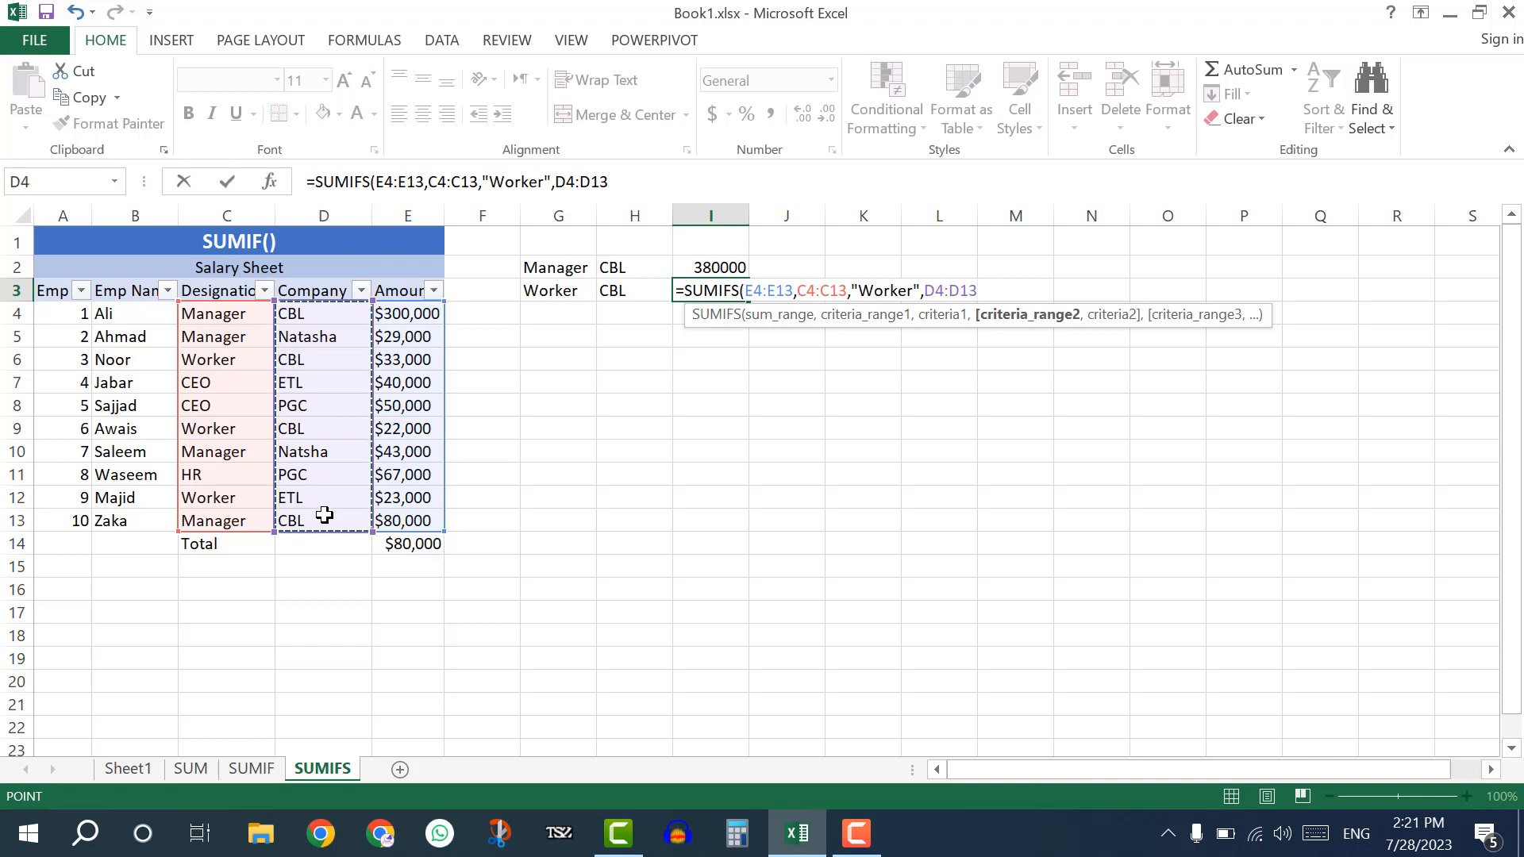
{"action": "type", "text": ",\"CBL\""}
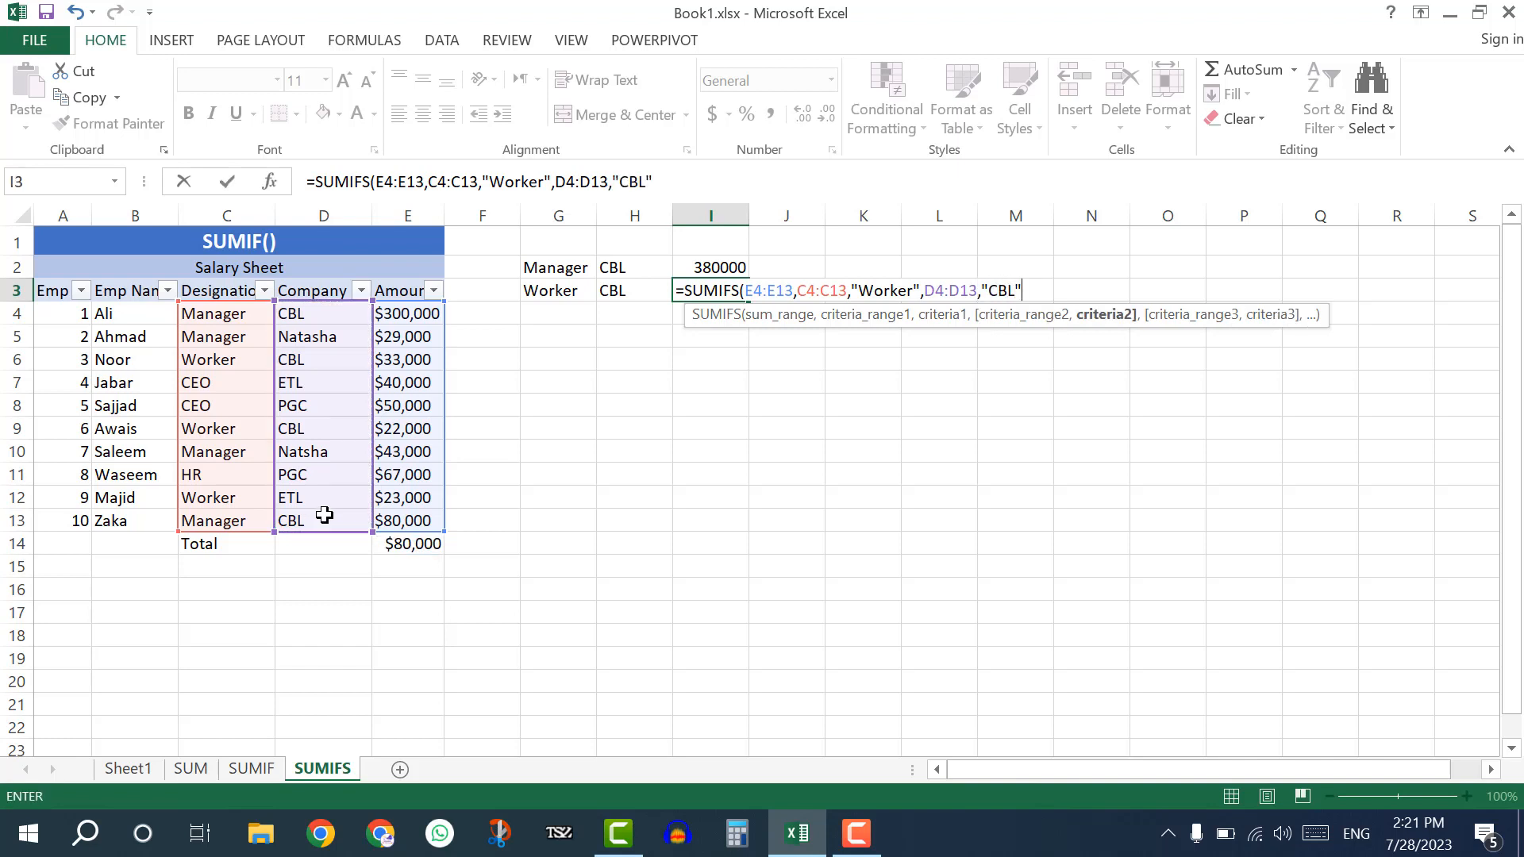
{"action": "type", "text": ")"}
{"action": "key", "text": "Return"}
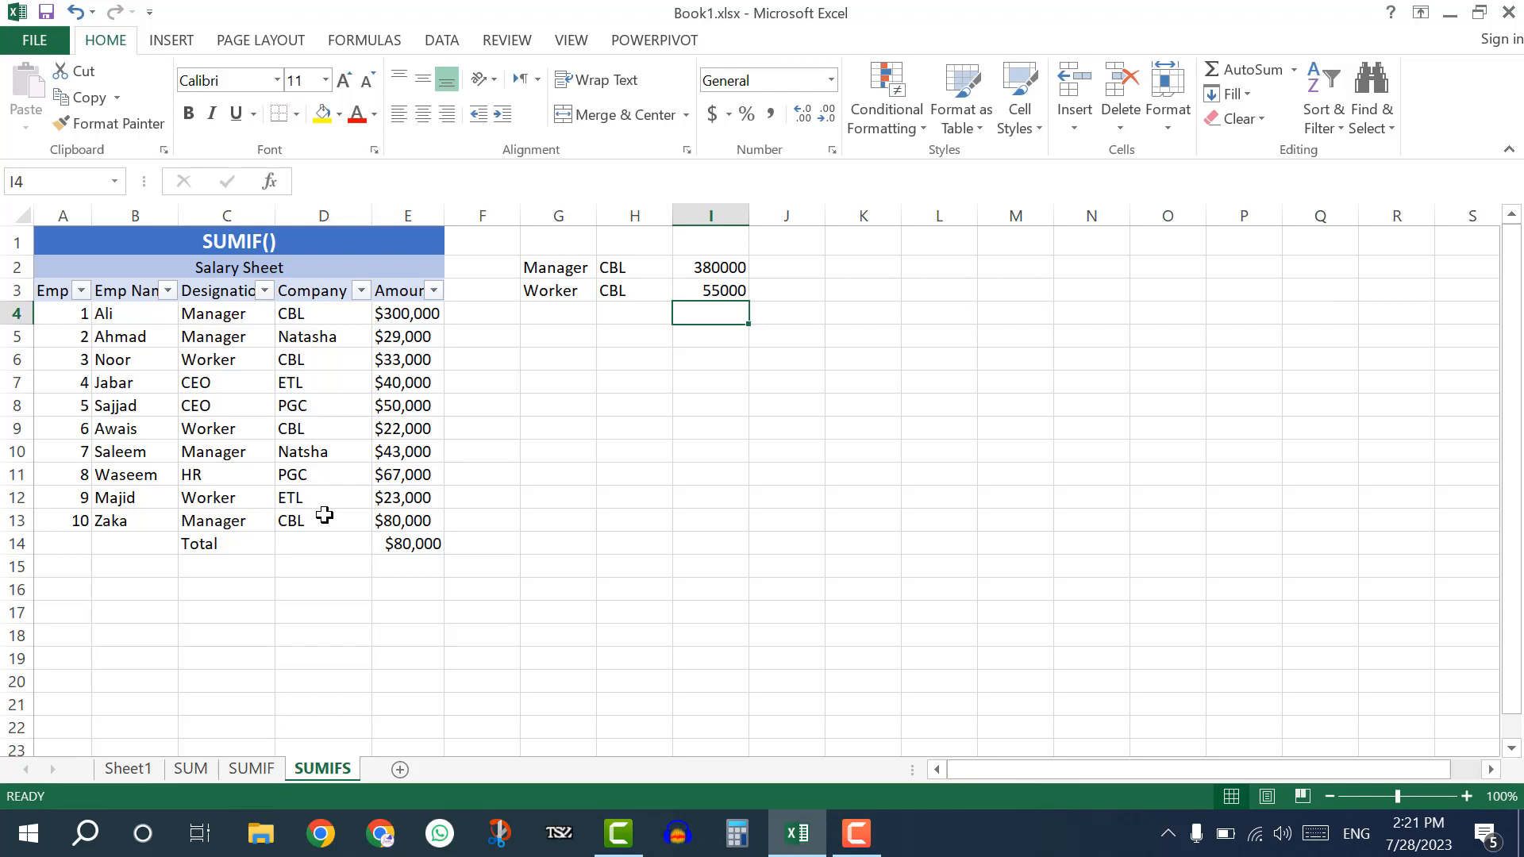
{"action": "left_click", "coordinate": [732, 290]}
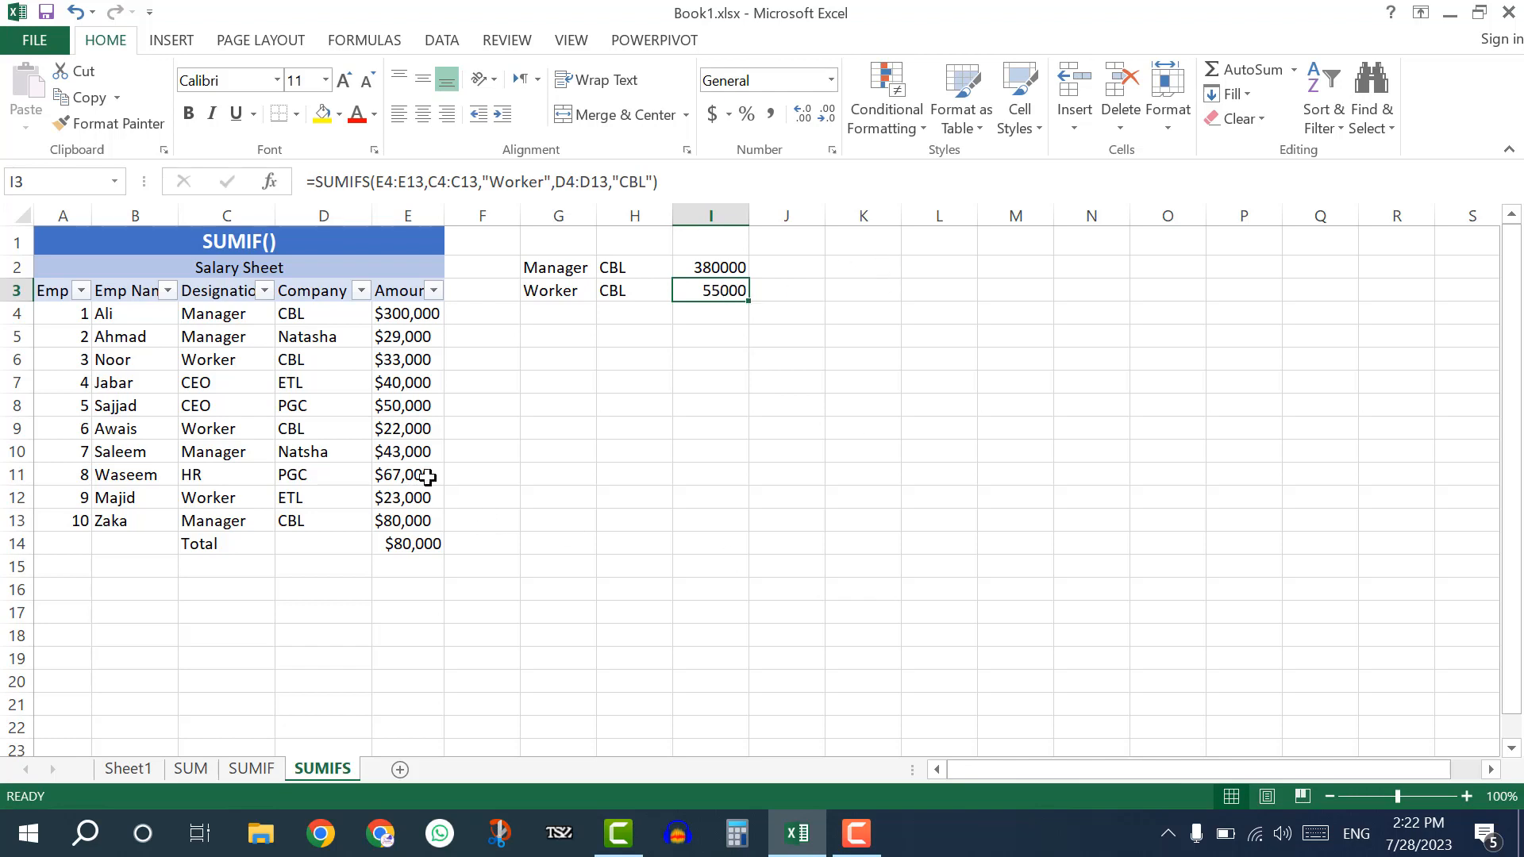
Filter the Designation column of the Salary Sheet to Worker only.
{"action": "left_click", "coordinate": [265, 291]}
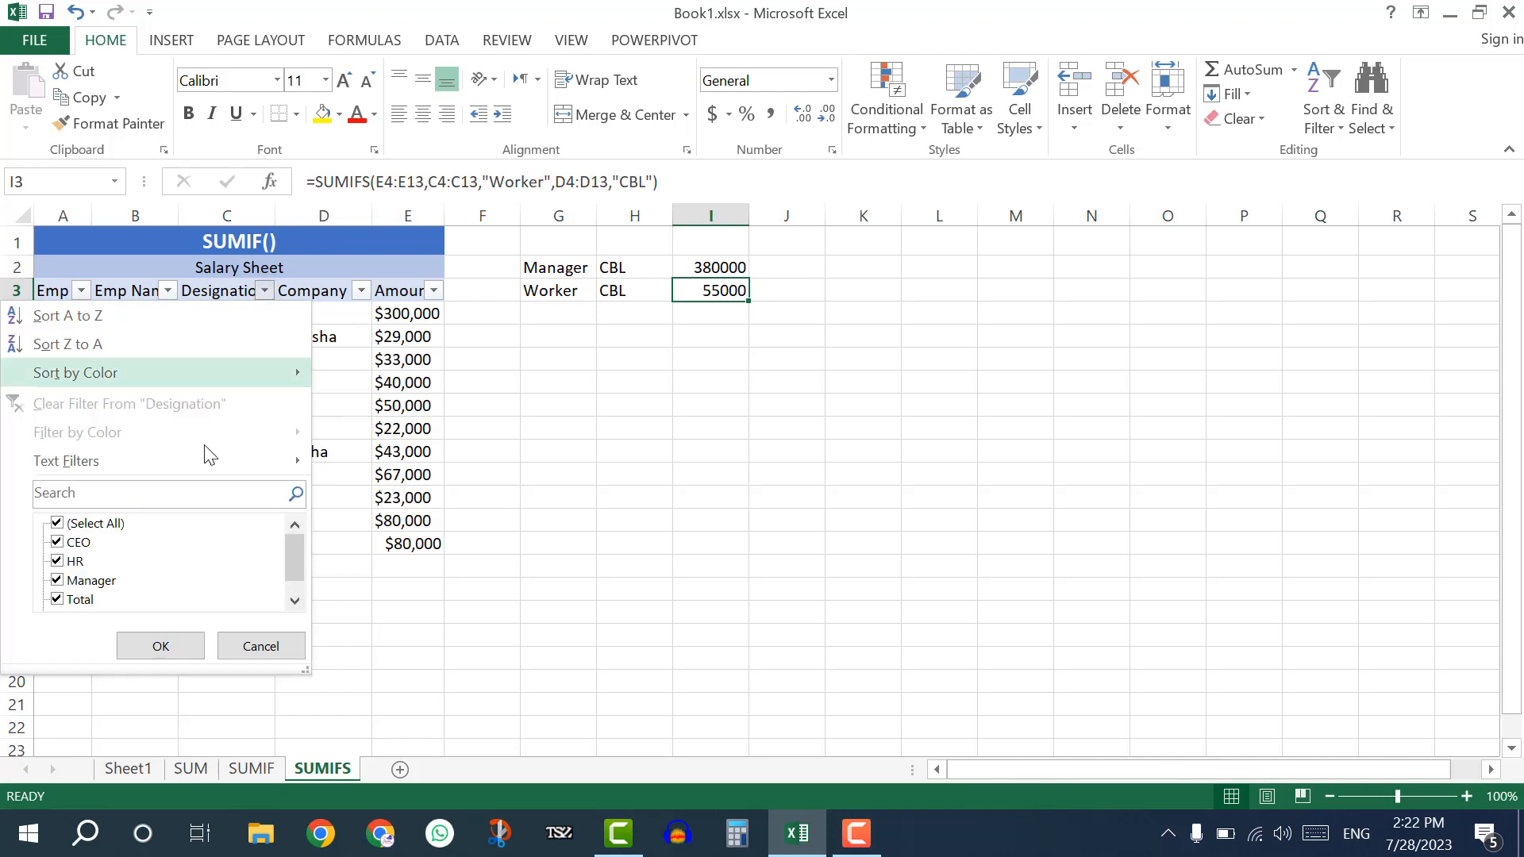
{"action": "left_click", "coordinate": [91, 527]}
{"action": "scroll", "coordinate": [123, 577], "scroll_direction": "down", "scroll_amount": 1}
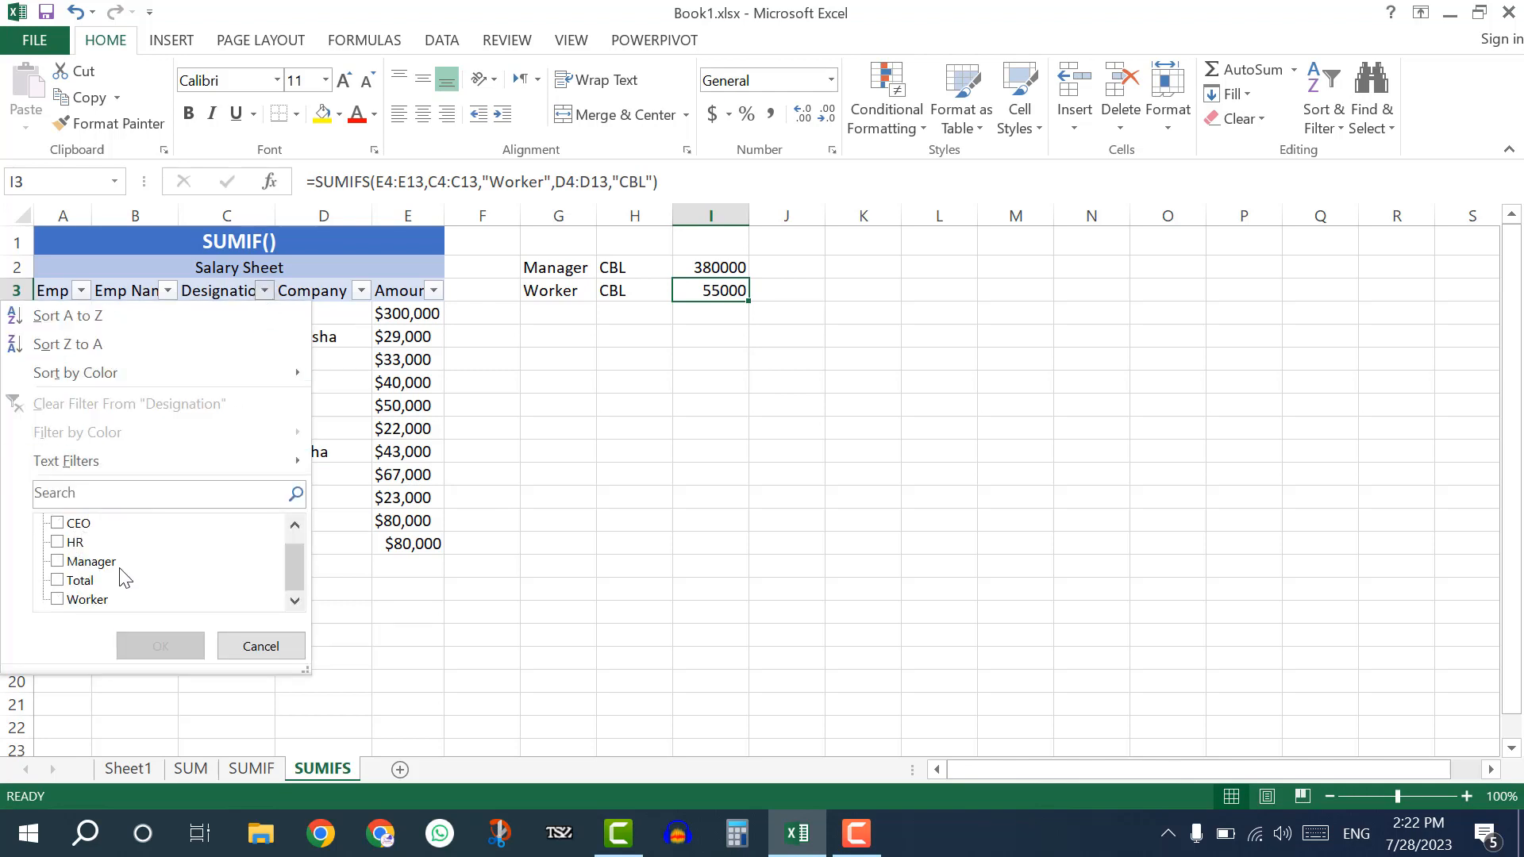
{"action": "left_click", "coordinate": [87, 600]}
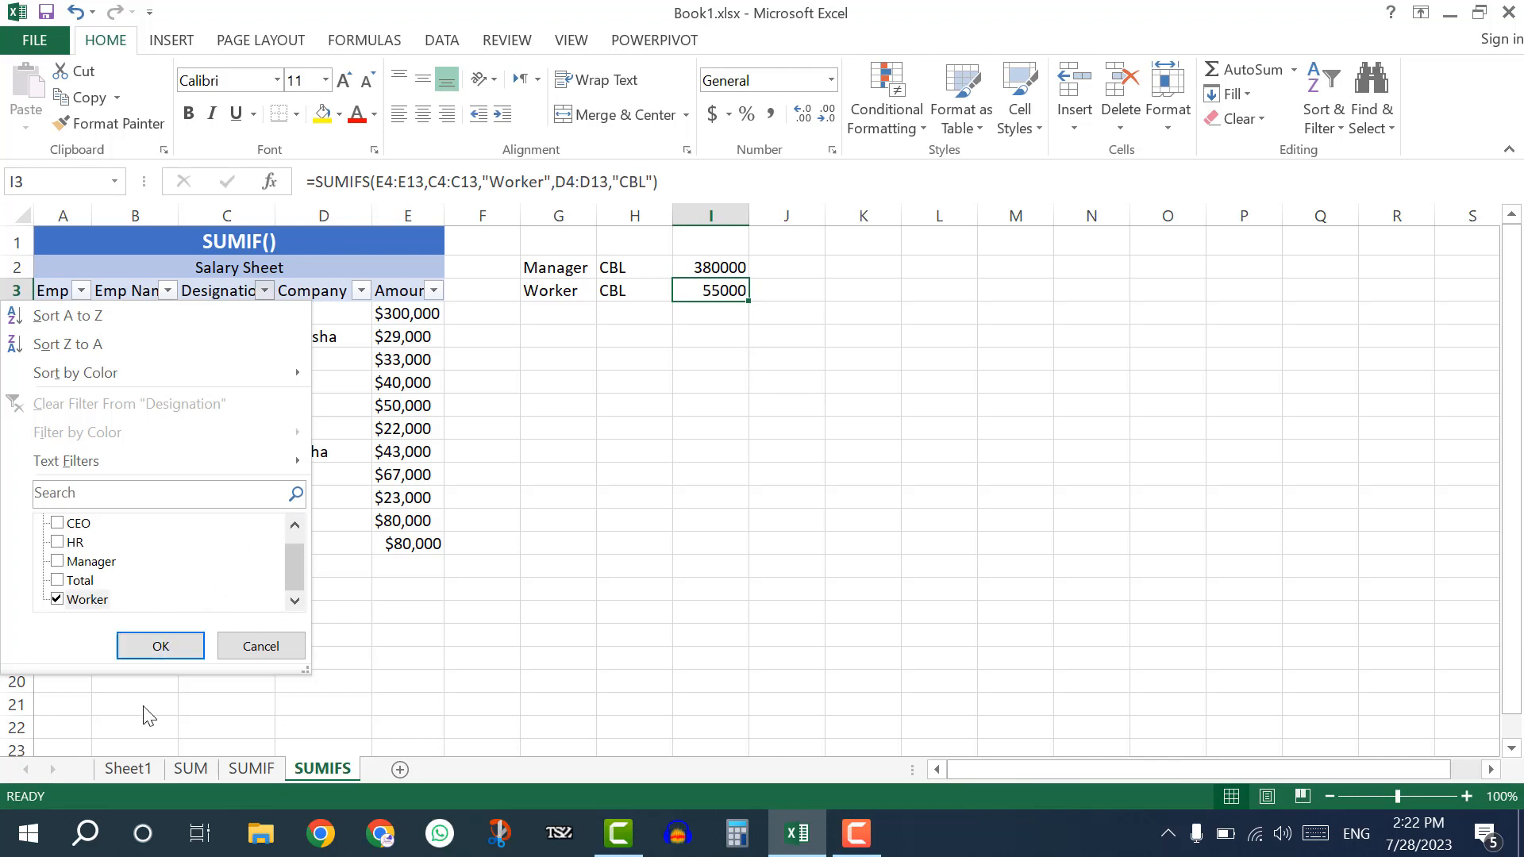
{"action": "left_click", "coordinate": [161, 646]}
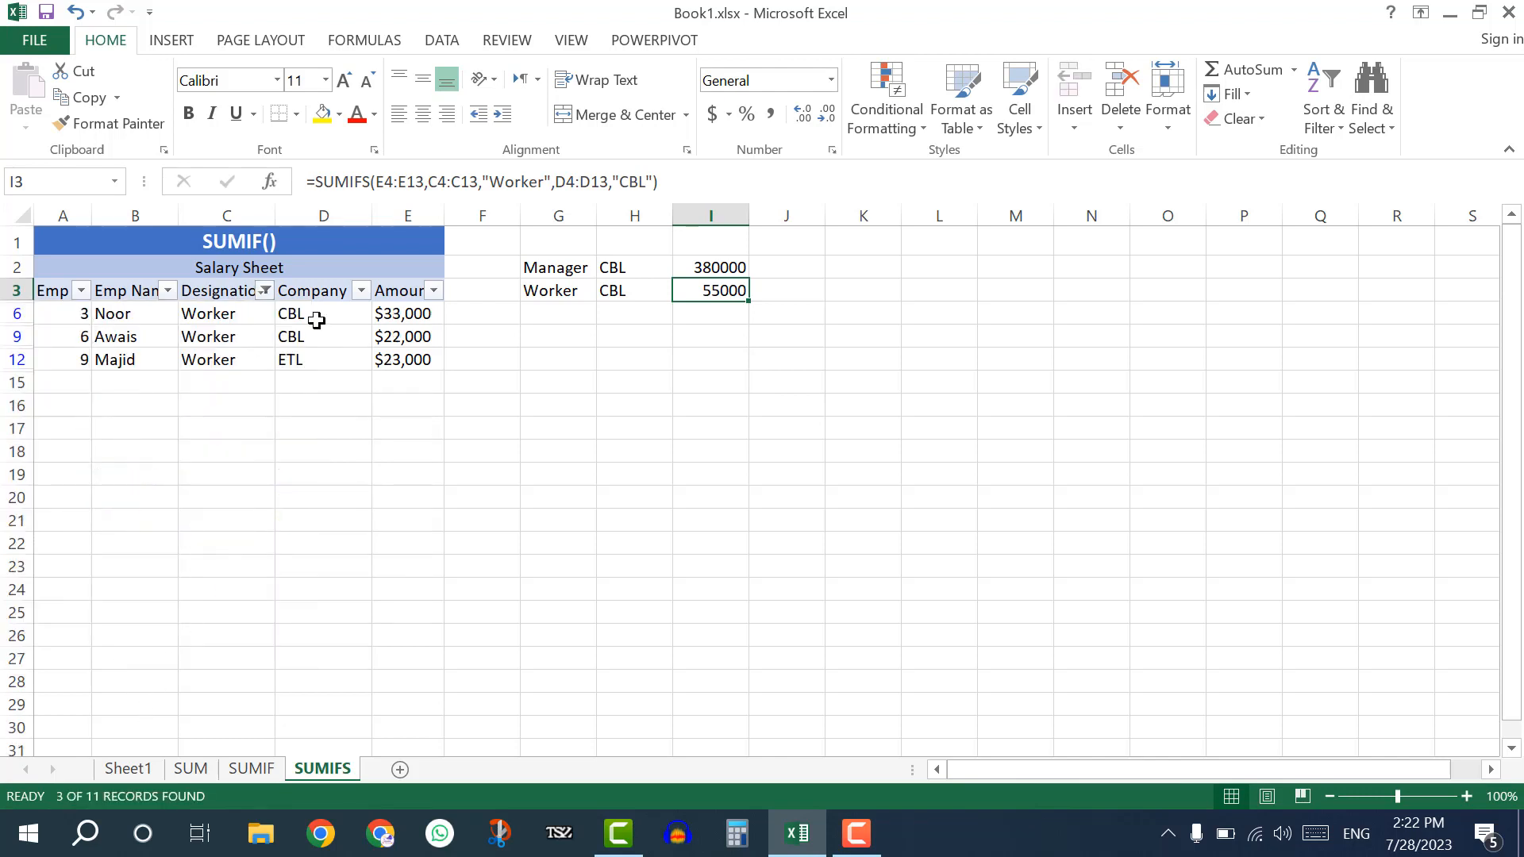
Filter the Company column to CBL only and check the filtered Worker amounts against the total in I3.
{"action": "left_click", "coordinate": [361, 291]}
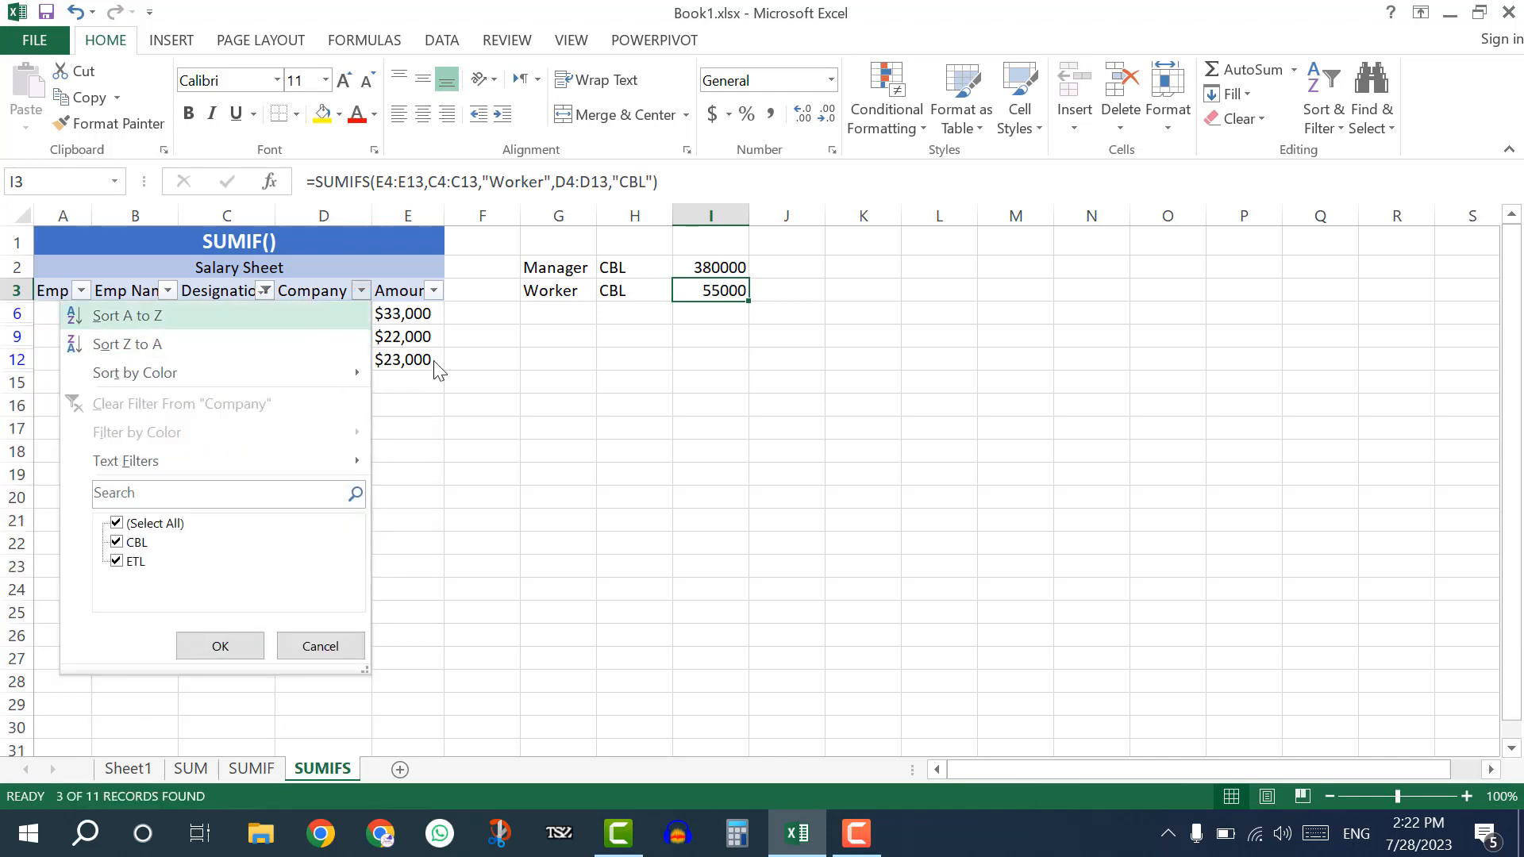
{"action": "left_click", "coordinate": [435, 369]}
{"action": "left_click", "coordinate": [361, 291]}
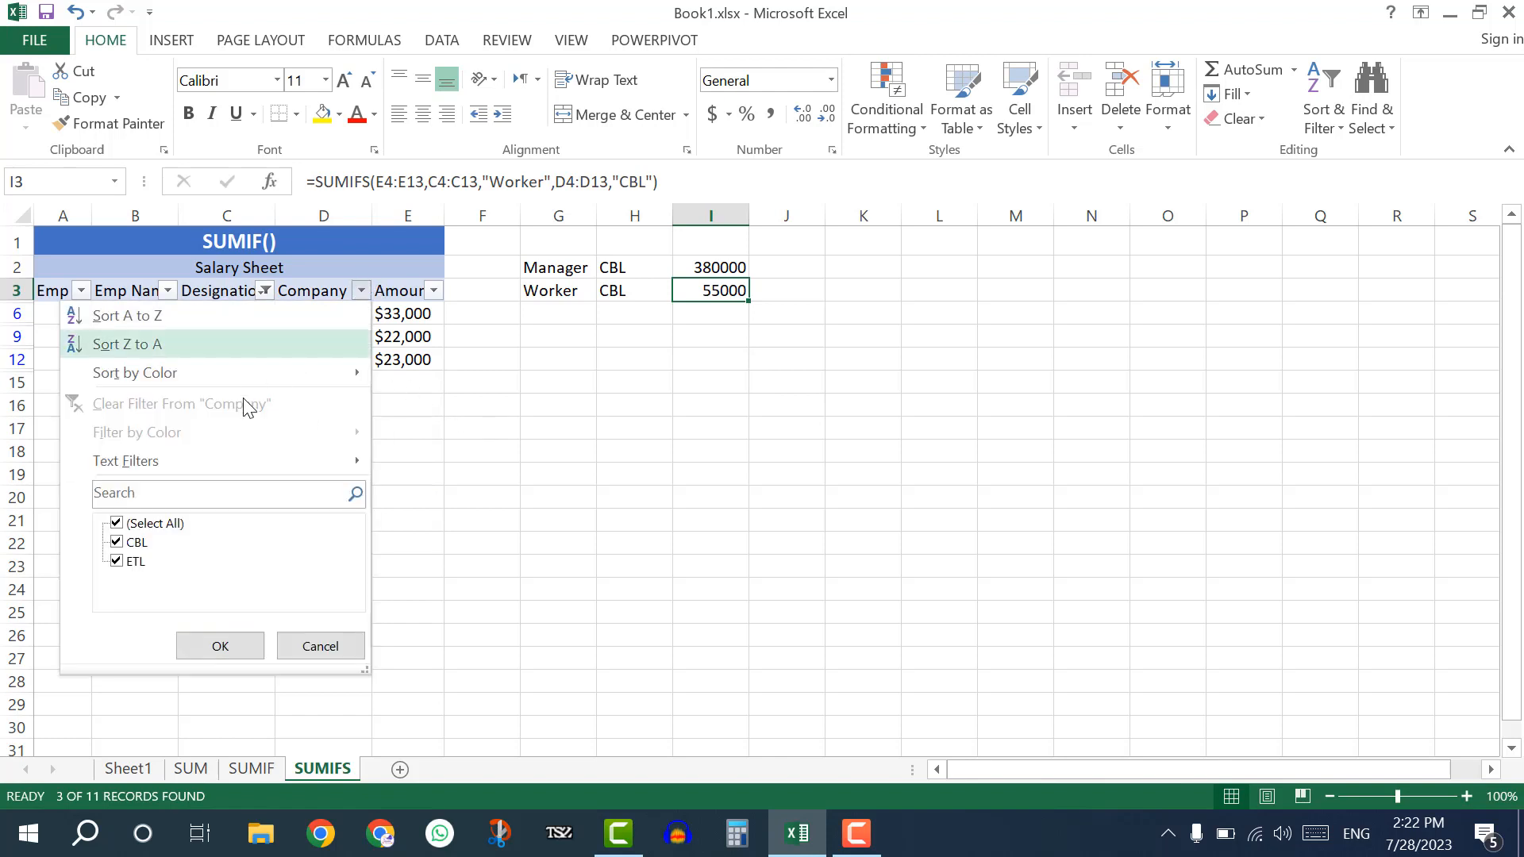
{"action": "left_click", "coordinate": [141, 524]}
{"action": "left_click", "coordinate": [138, 542]}
{"action": "left_click", "coordinate": [214, 645]}
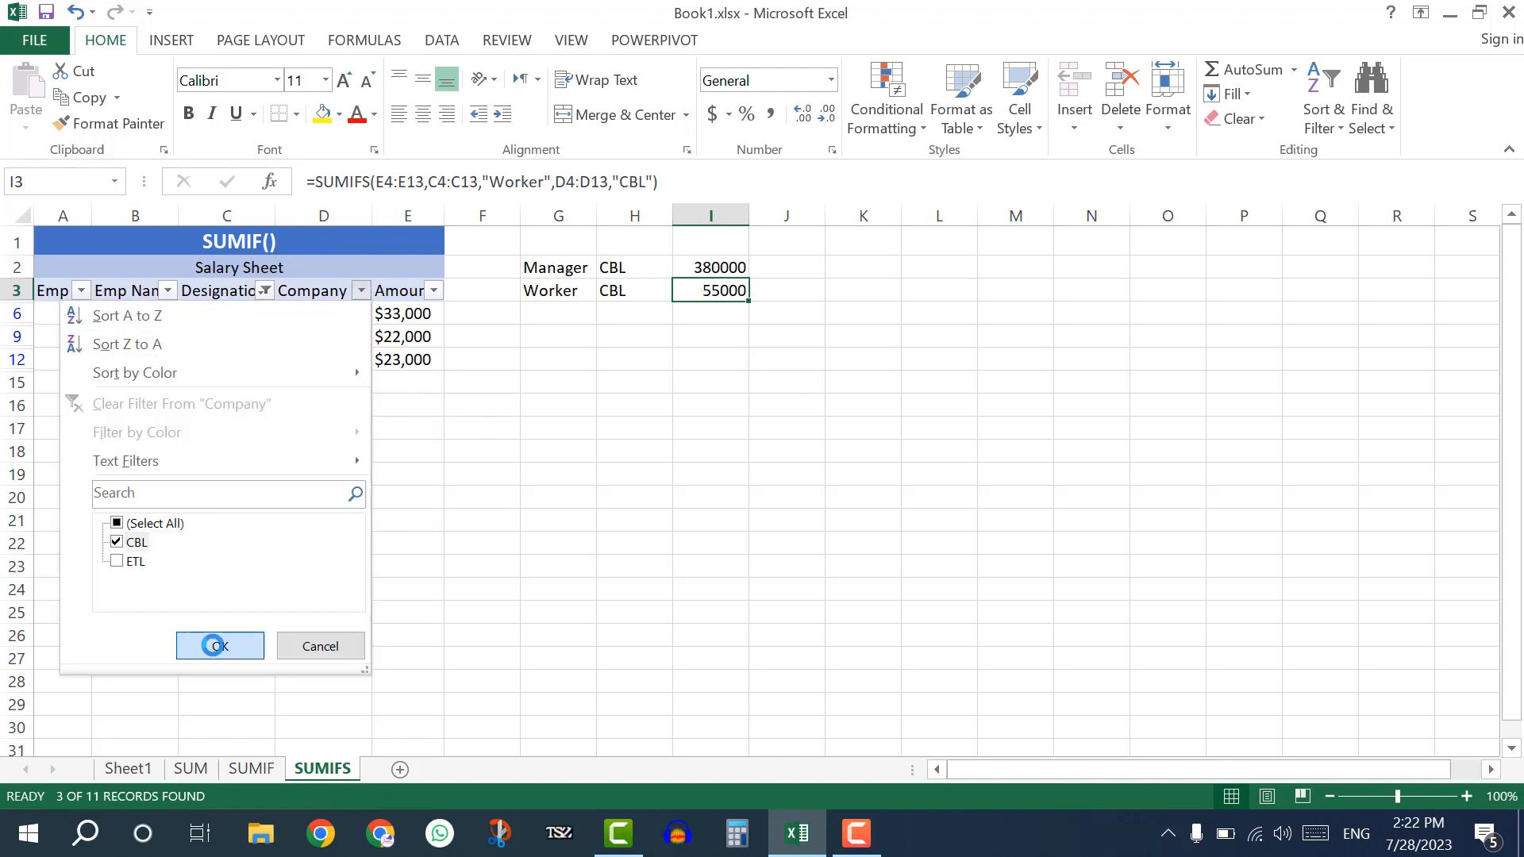
{"action": "left_click", "coordinate": [394, 314]}
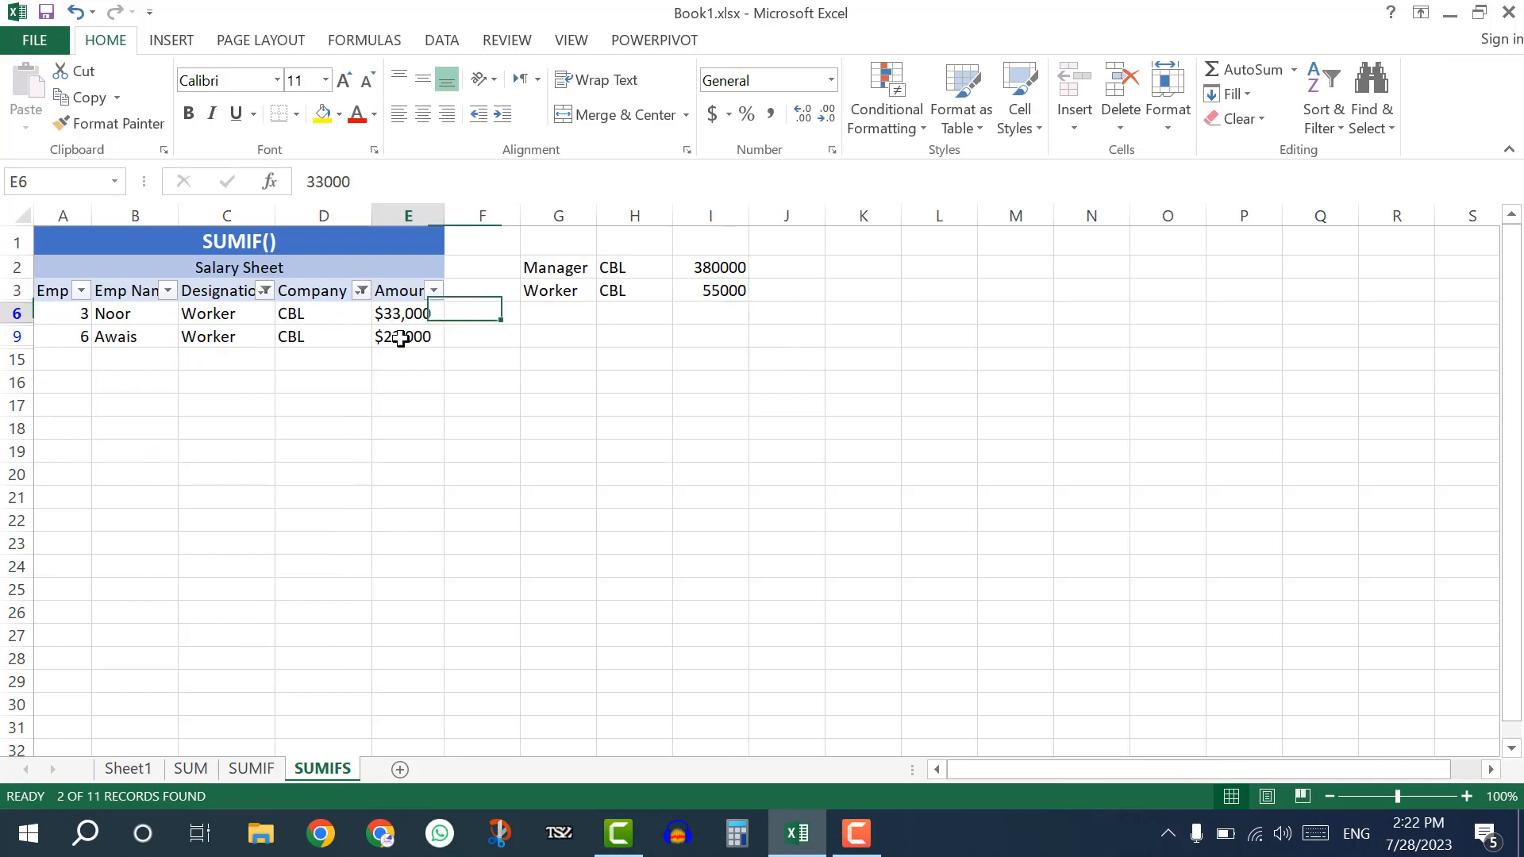
{"action": "left_click", "coordinate": [401, 337], "text": "shift"}
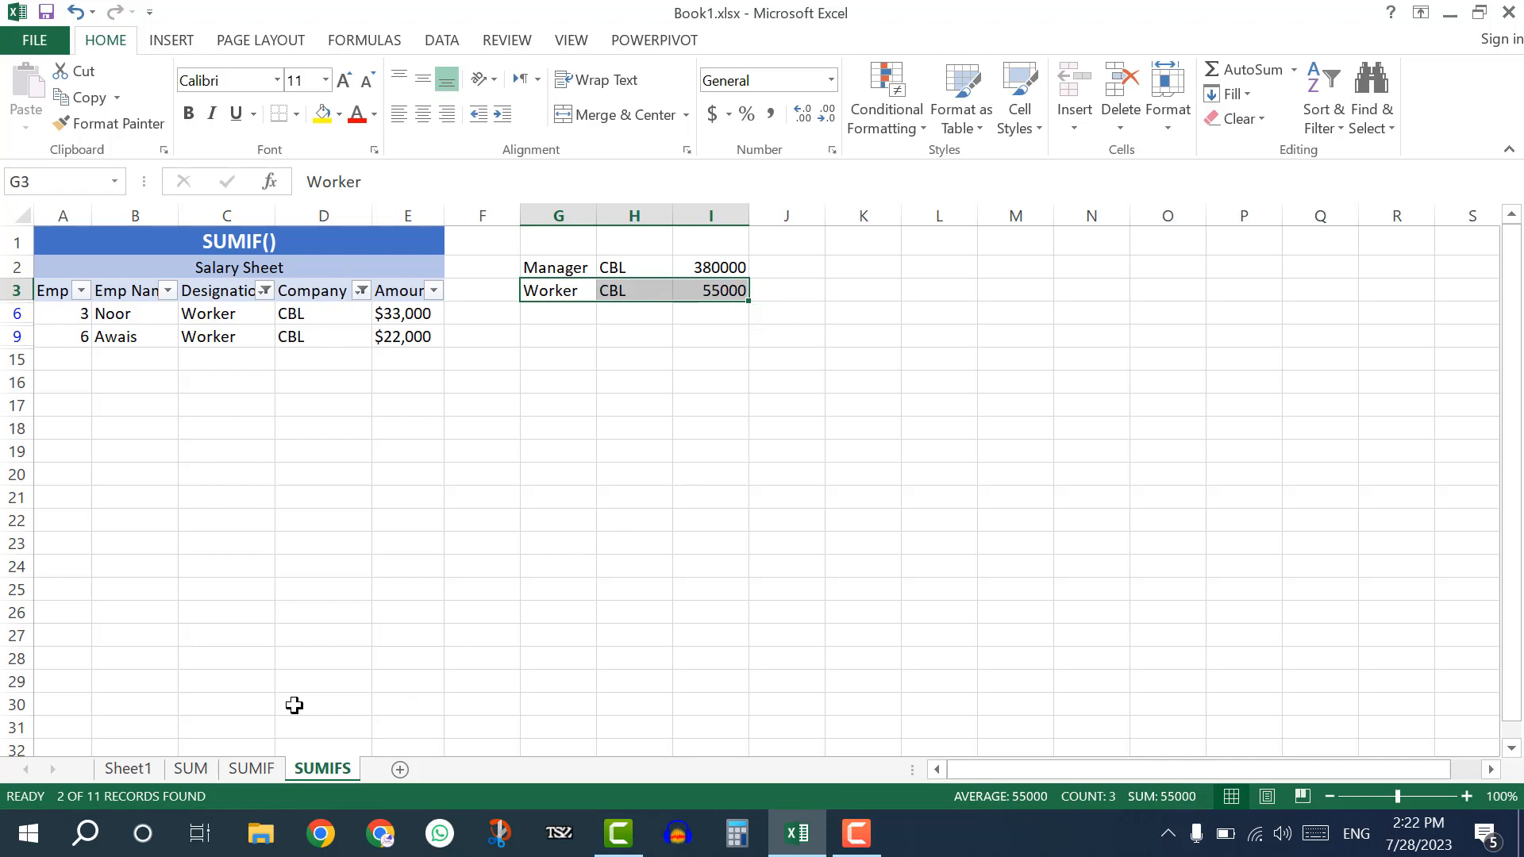
Review the SUM and SUMIF sheets and return to the SUMIFS sheet.
{"action": "left_click", "coordinate": [210, 767]}
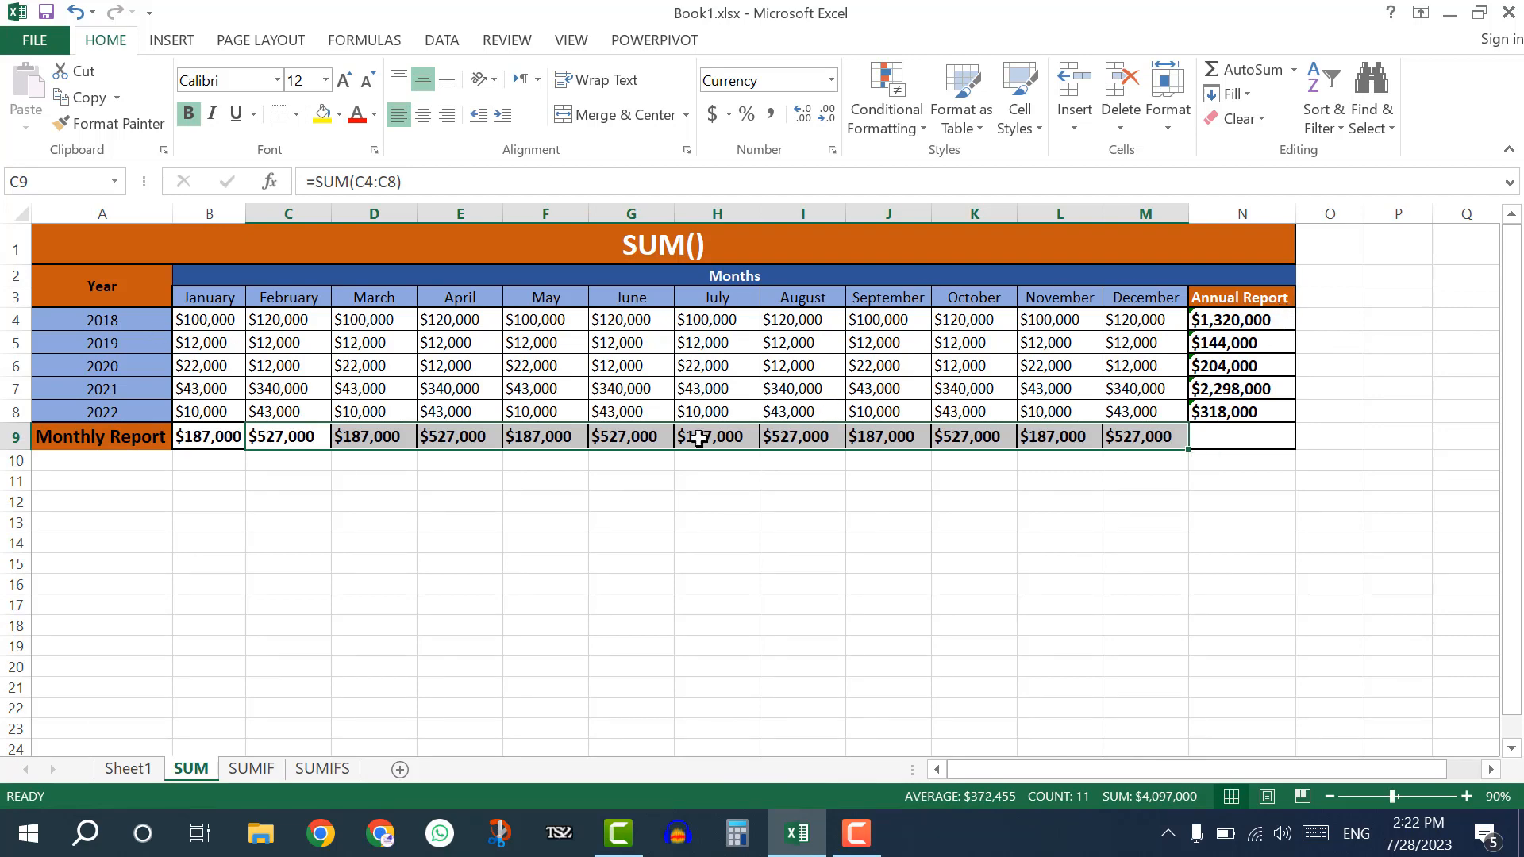
{"action": "left_click", "coordinate": [252, 768]}
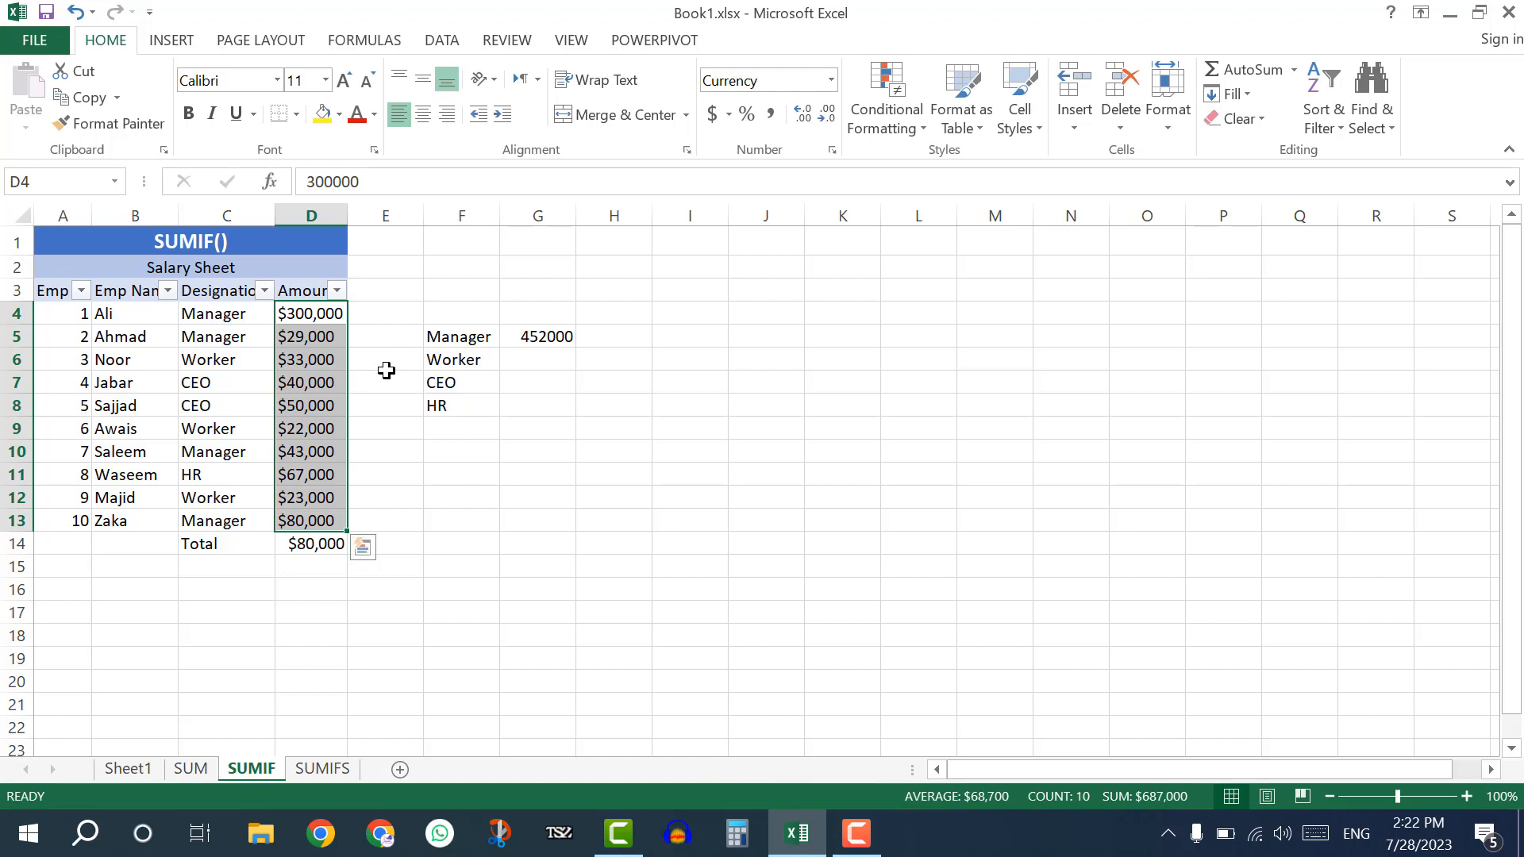
{"action": "left_click", "coordinate": [315, 779]}
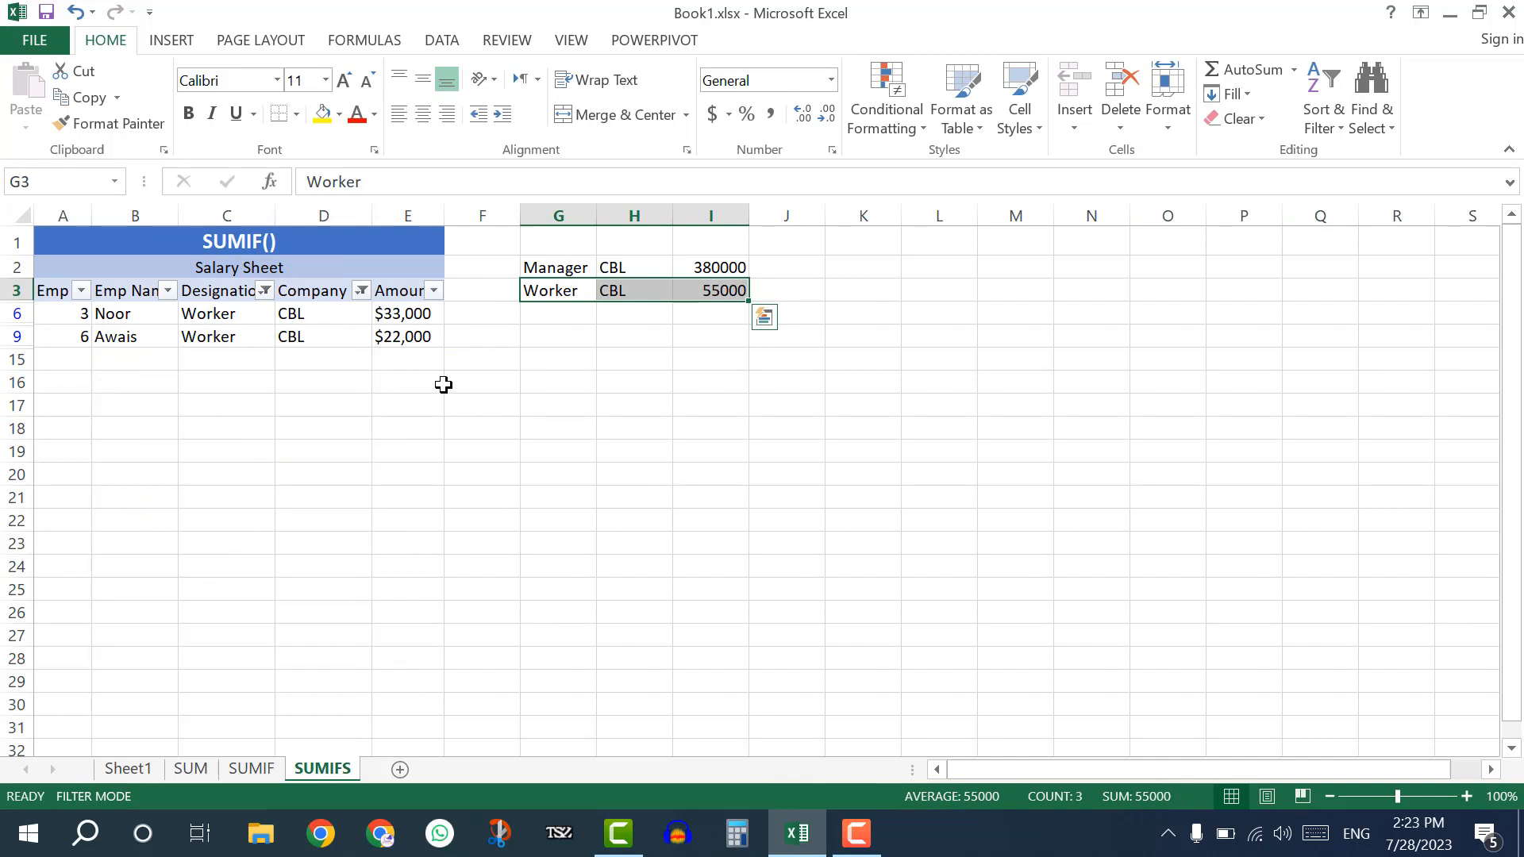